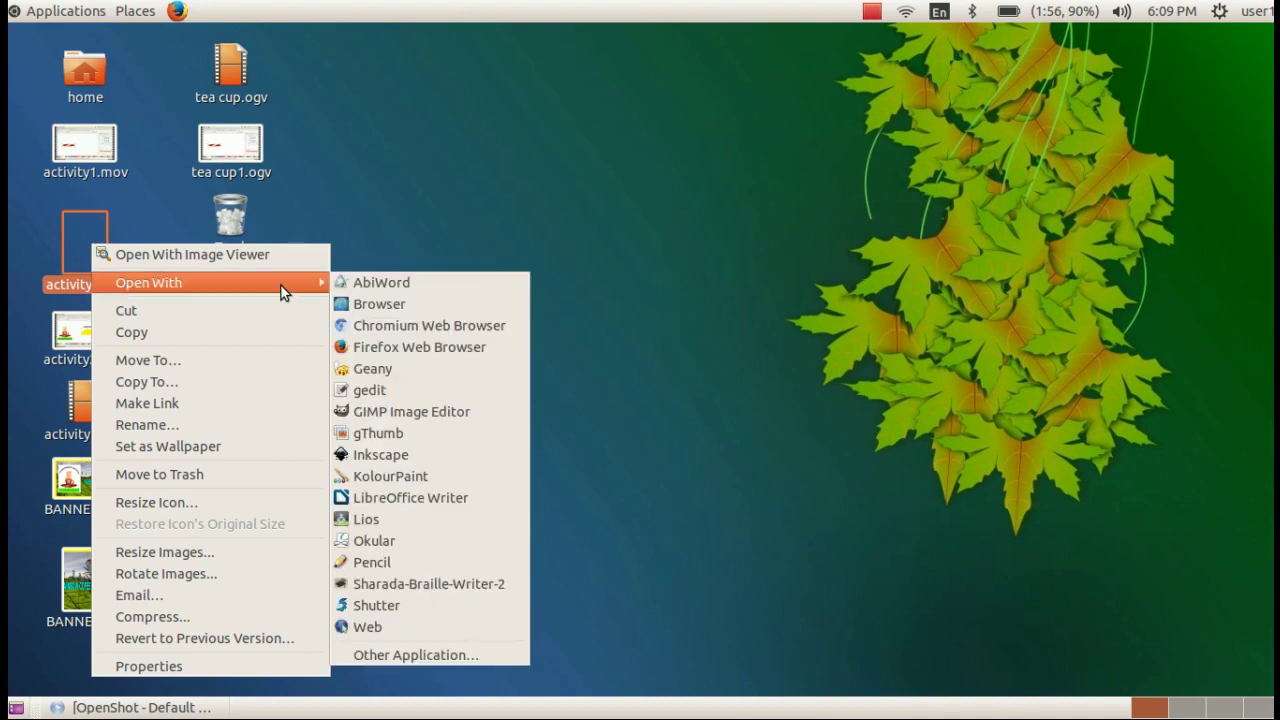
Right-click activity1 on the desktop to list the Open With applications
{"action": "left_click", "coordinate": [390, 452]}
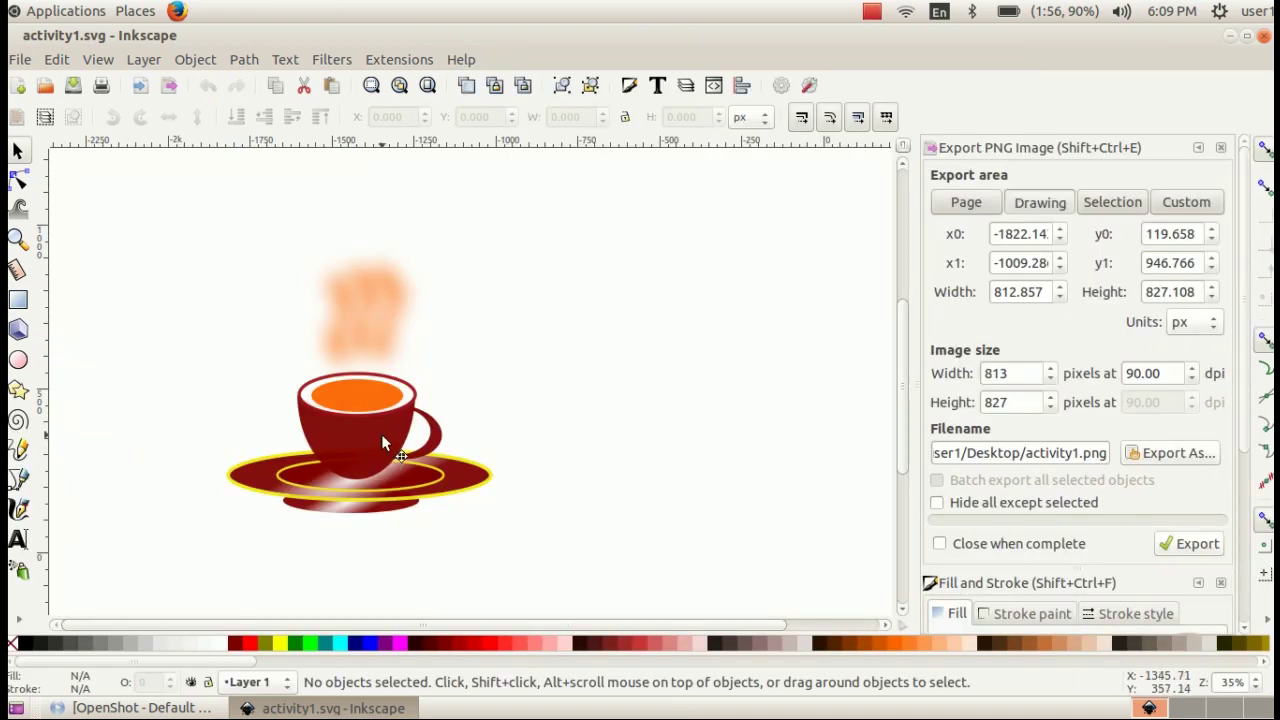
Drag the tea cup group to the left side of the canvas and deselect it
{"action": "left_click_drag", "start_coordinate": [381, 434], "coordinate": [236, 432]}
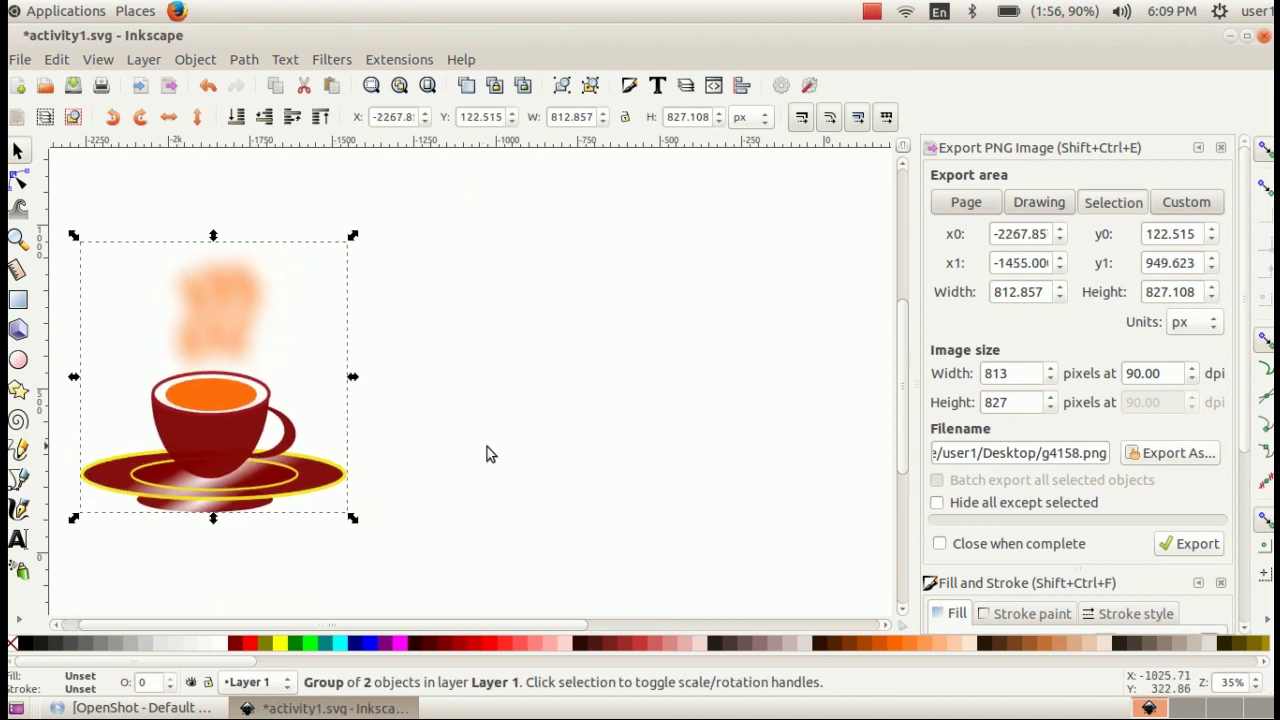
{"action": "left_click", "coordinate": [394, 457]}
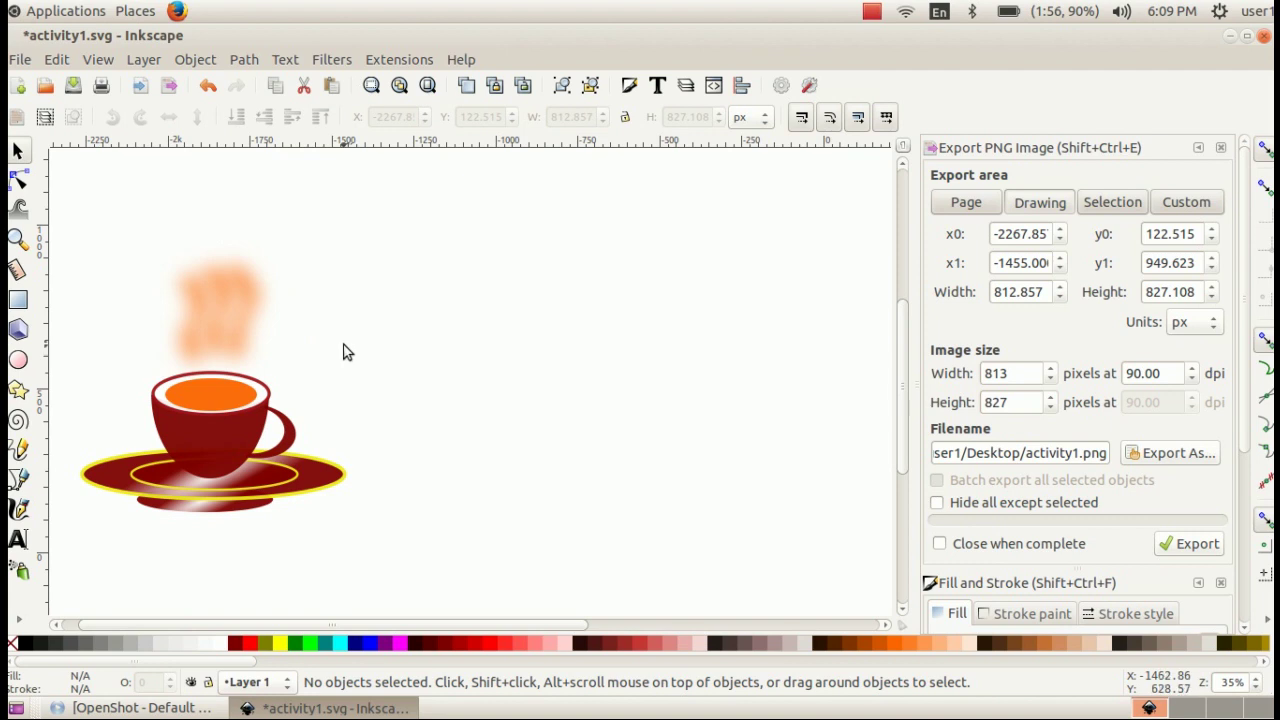
{"action": "left_click", "coordinate": [19, 302]}
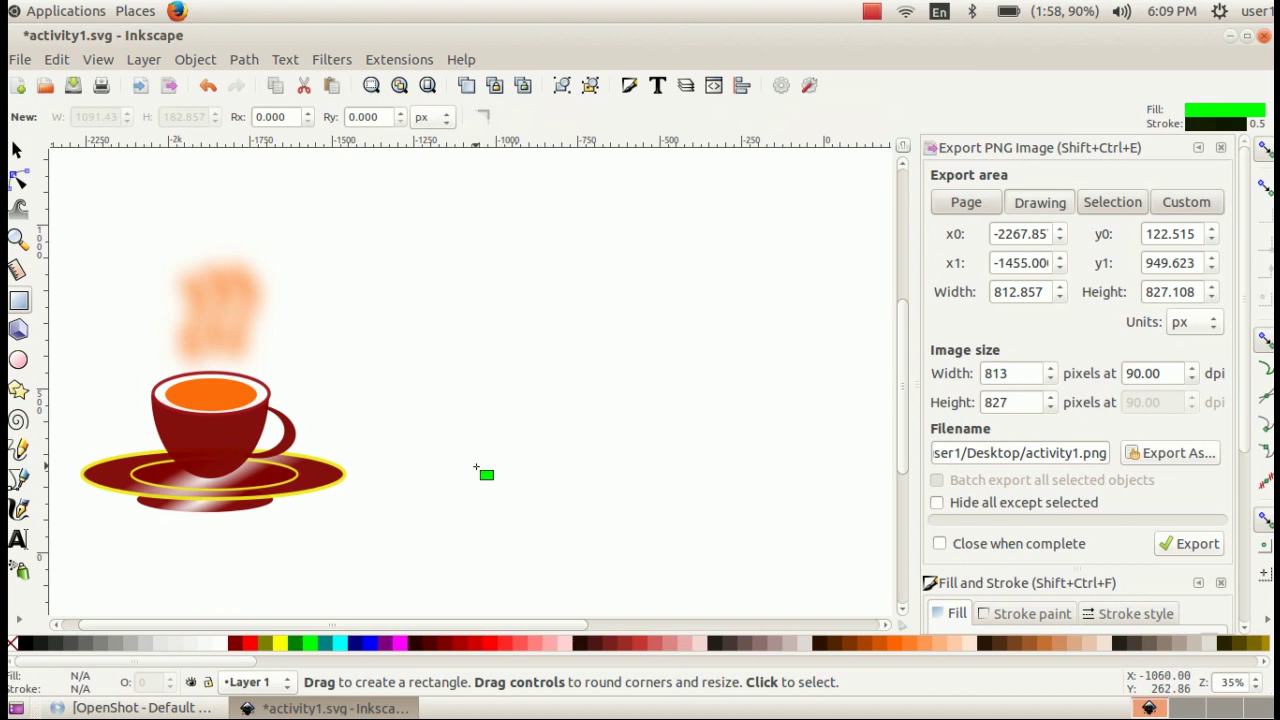
Draw a wide green rectangle and type 'TASTE THE REAL TASTE OF NATURE' above it
{"action": "left_click_drag", "start_coordinate": [474, 467], "coordinate": [848, 520]}
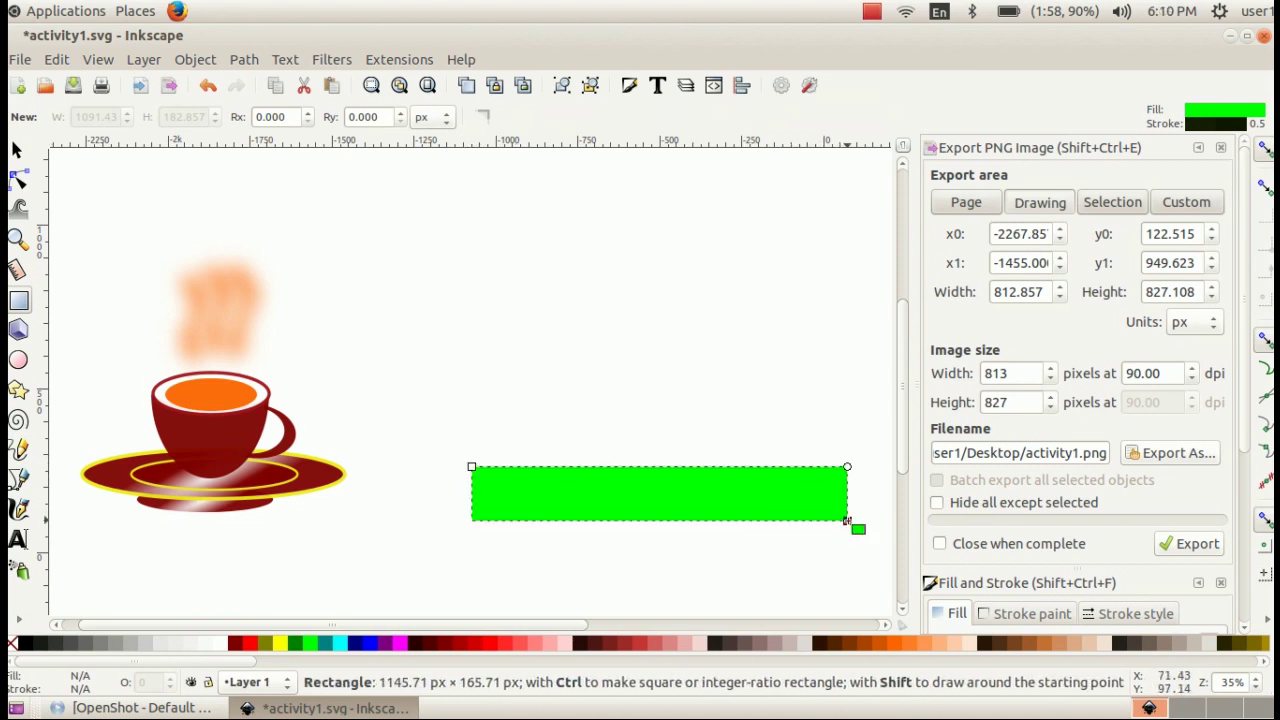
{"action": "left_click", "coordinate": [19, 541]}
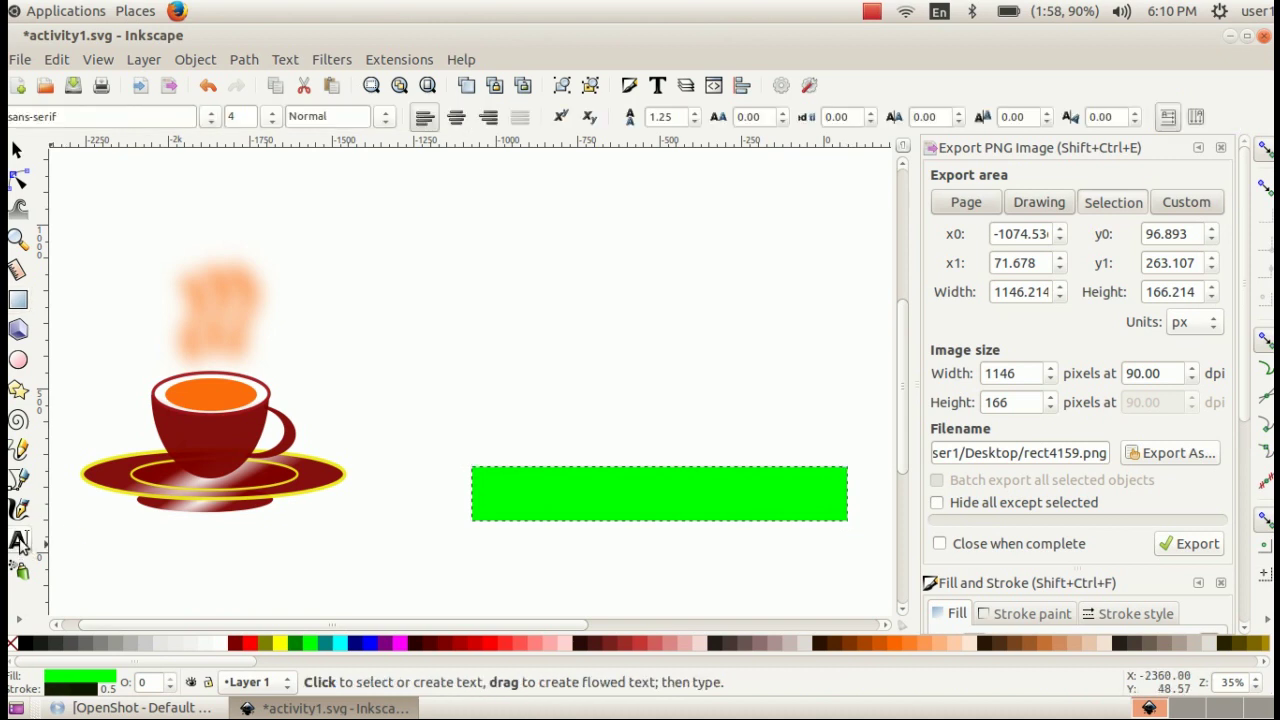
{"action": "left_click", "coordinate": [494, 372]}
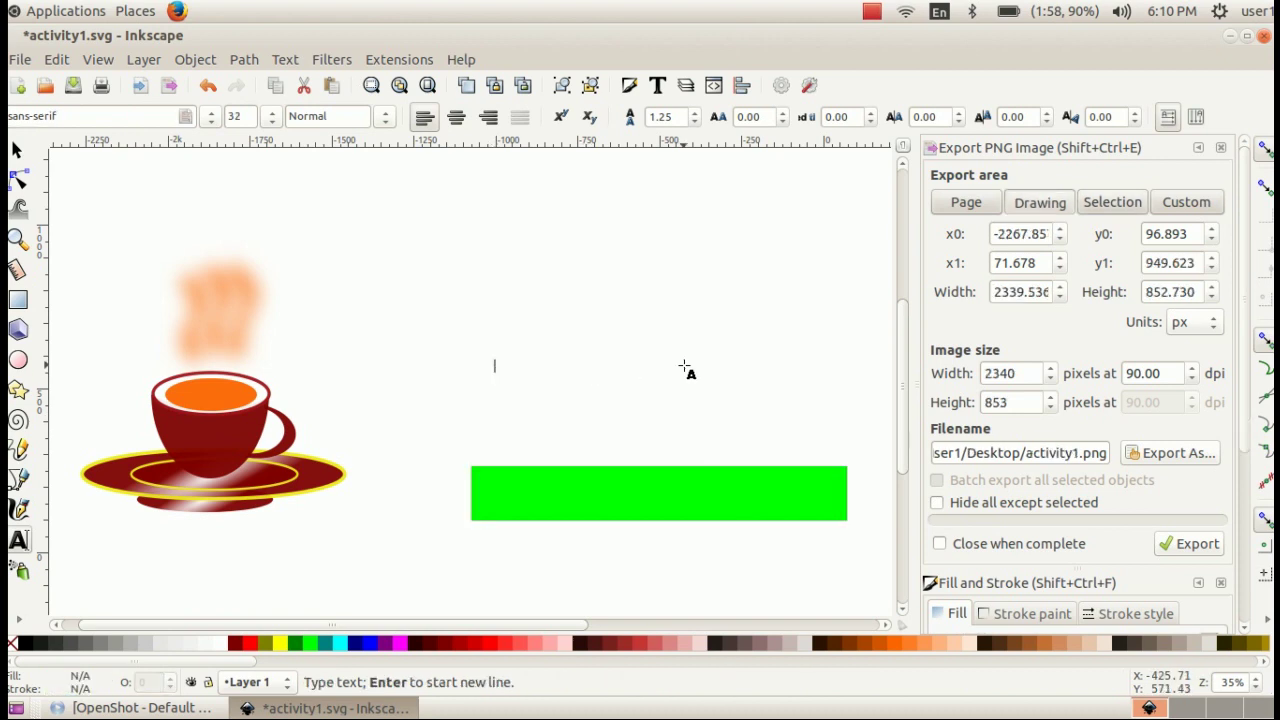
{"action": "type", "text": "TA"}
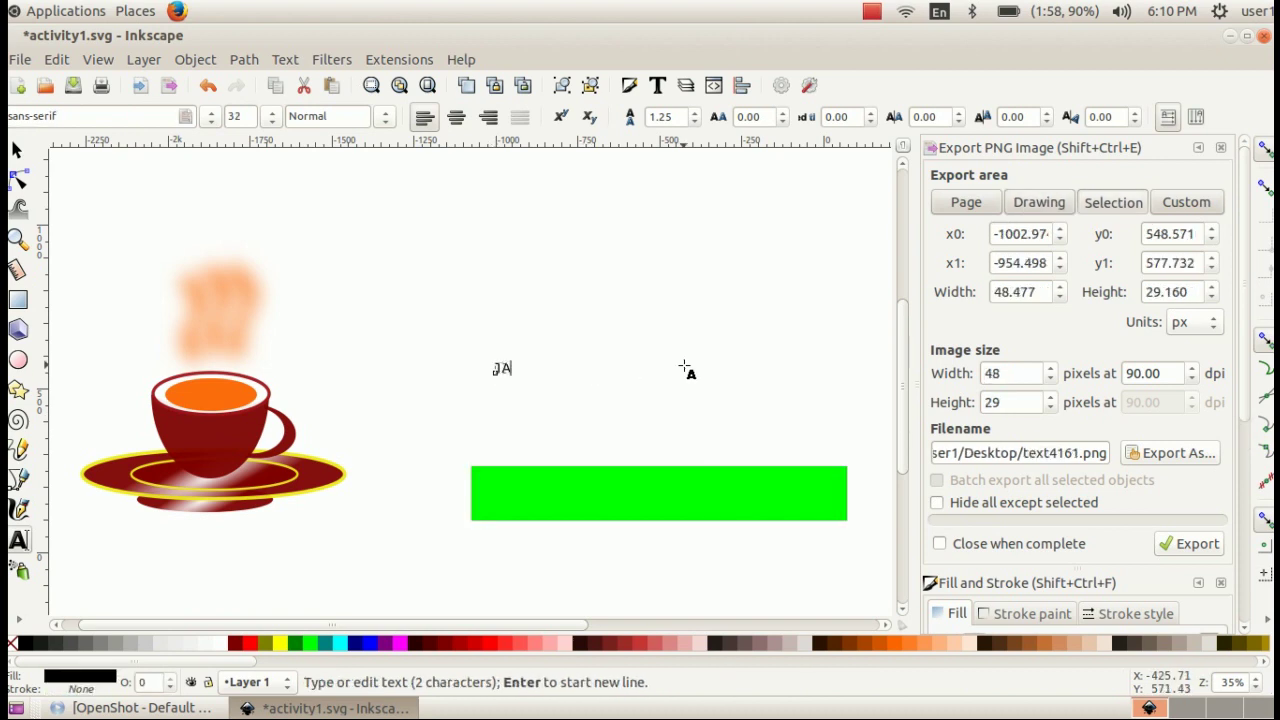
{"action": "type", "text": "STE TH"}
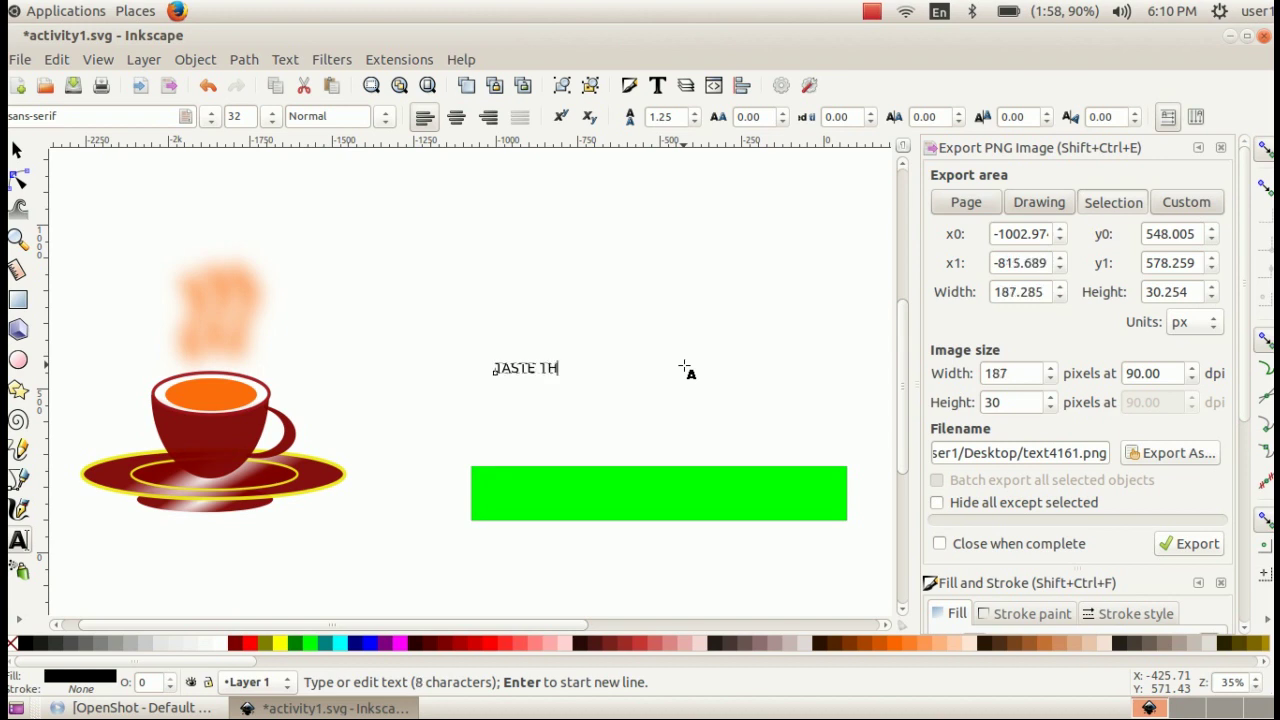
{"action": "type", "text": "E REAL TASTE OF NATURE"}
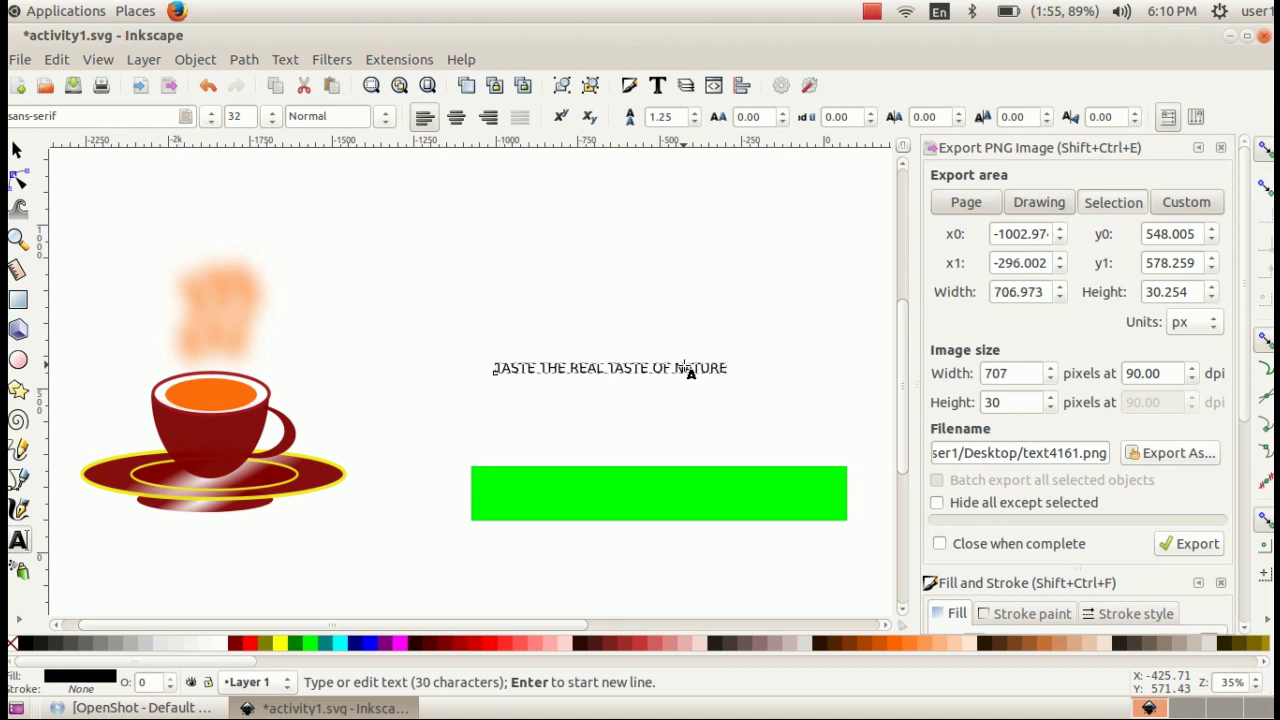
{"action": "key", "text": "Escape"}
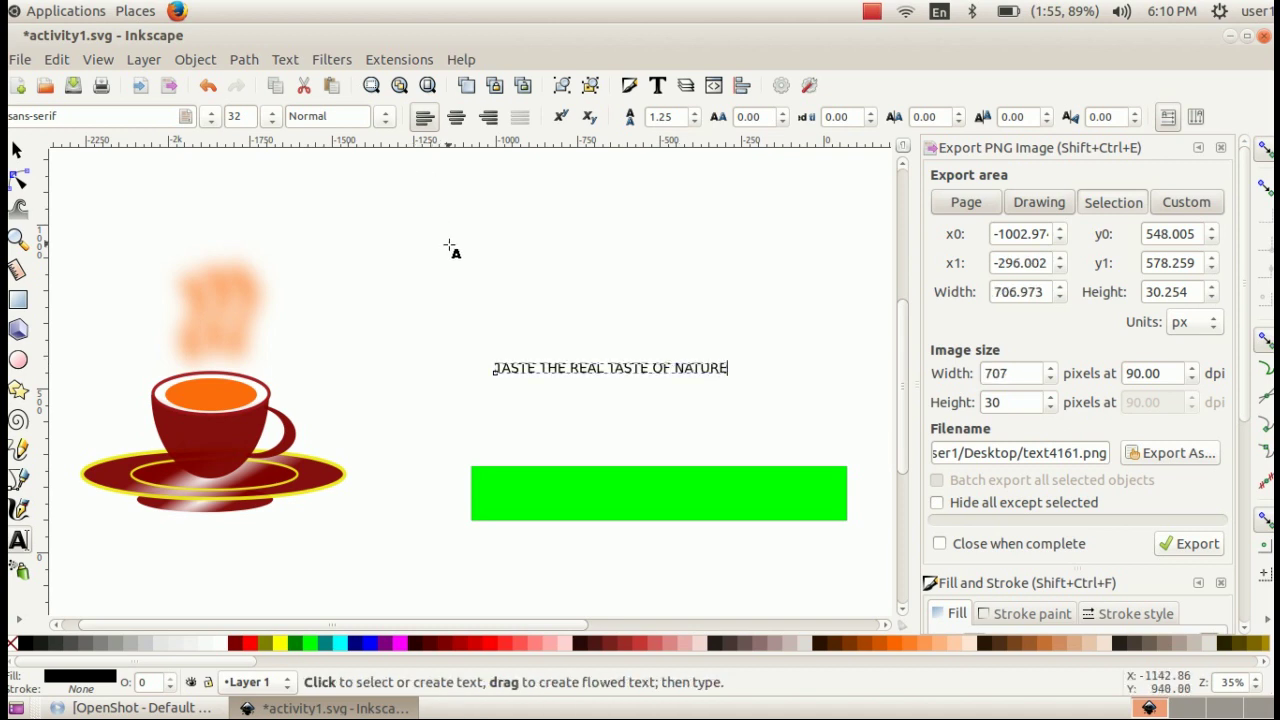
Make the slogan Bold, stretch it taller, and drag it onto the green rectangle
{"action": "left_click", "coordinate": [386, 120]}
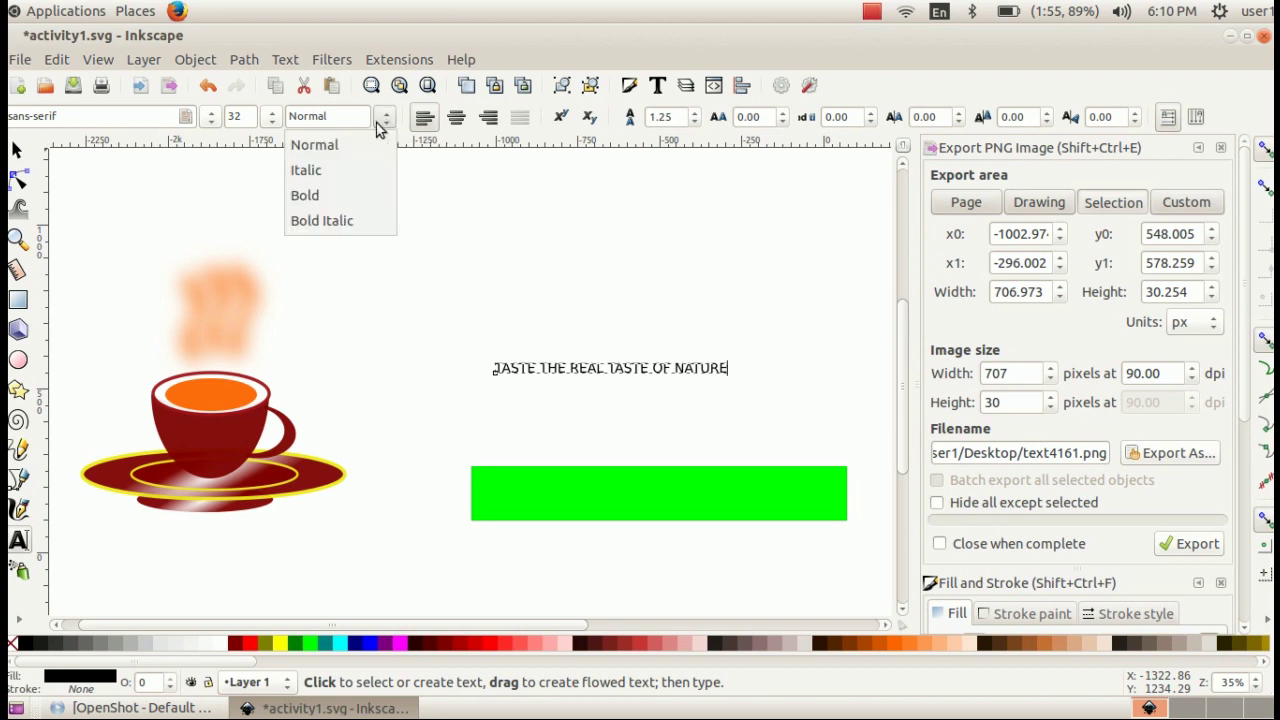
{"action": "left_click", "coordinate": [333, 190]}
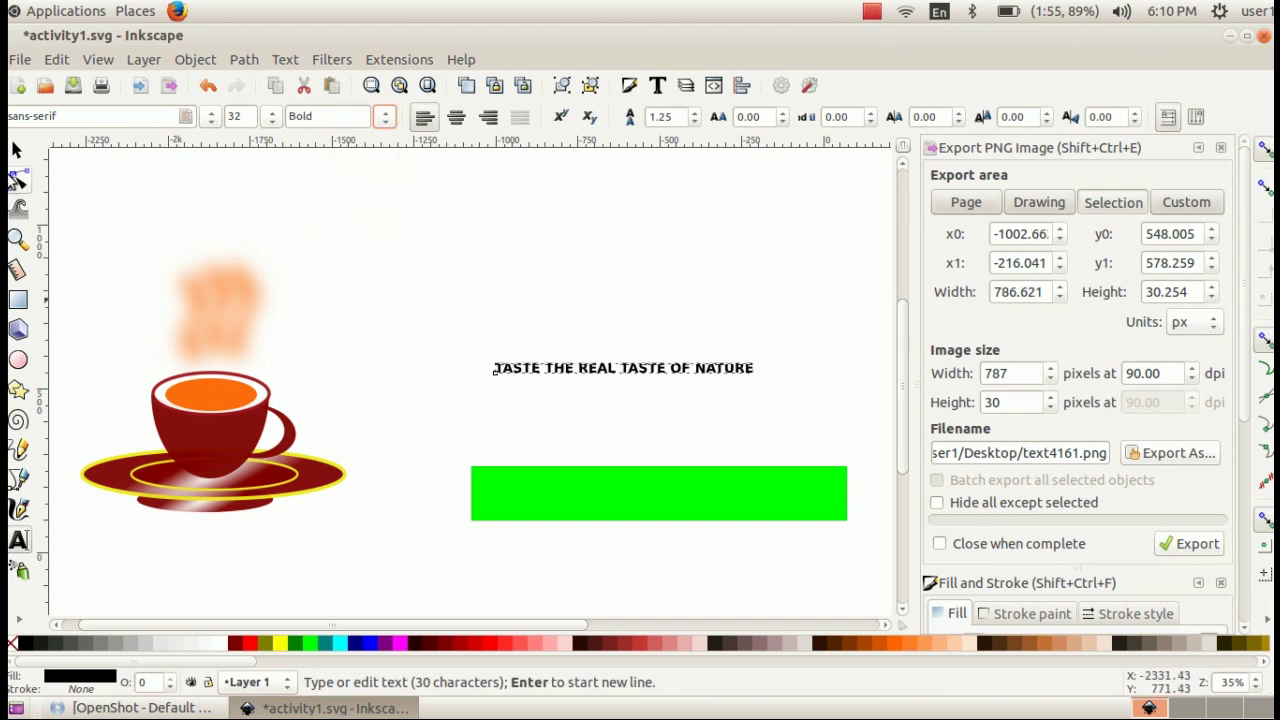
{"action": "left_click", "coordinate": [17, 151]}
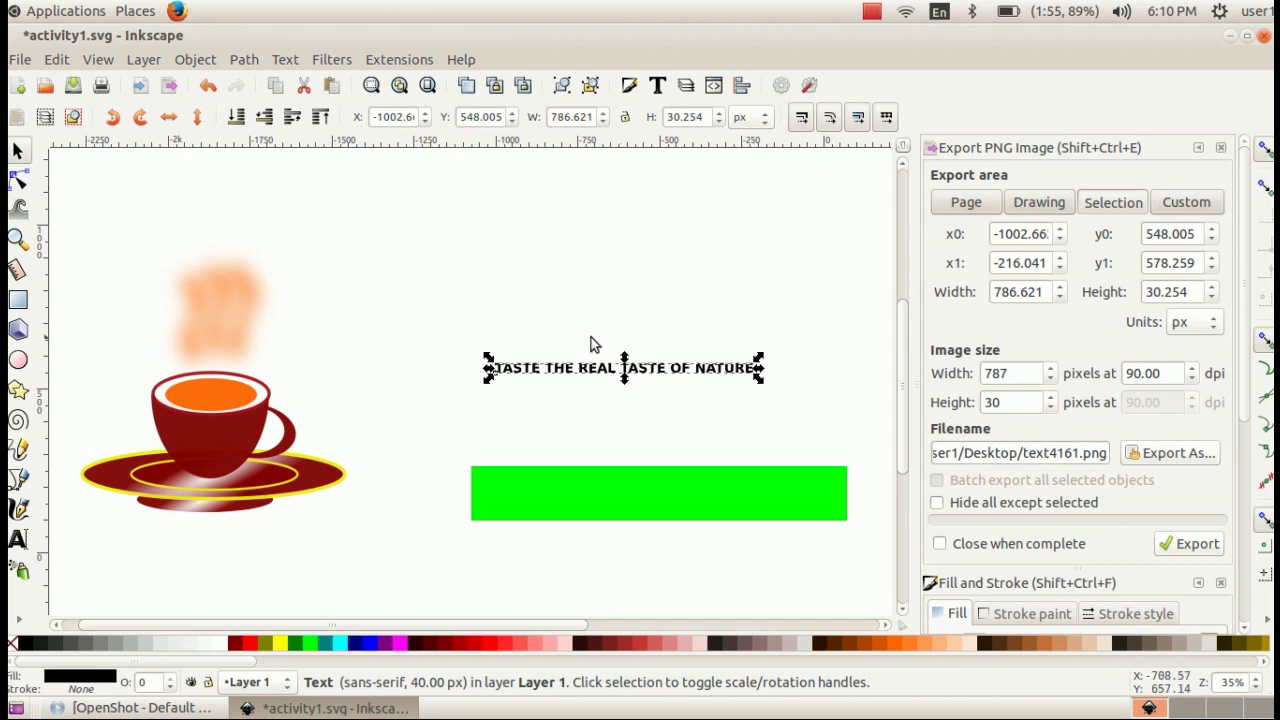
{"action": "left_click_drag", "start_coordinate": [624, 357], "coordinate": [624, 326]}
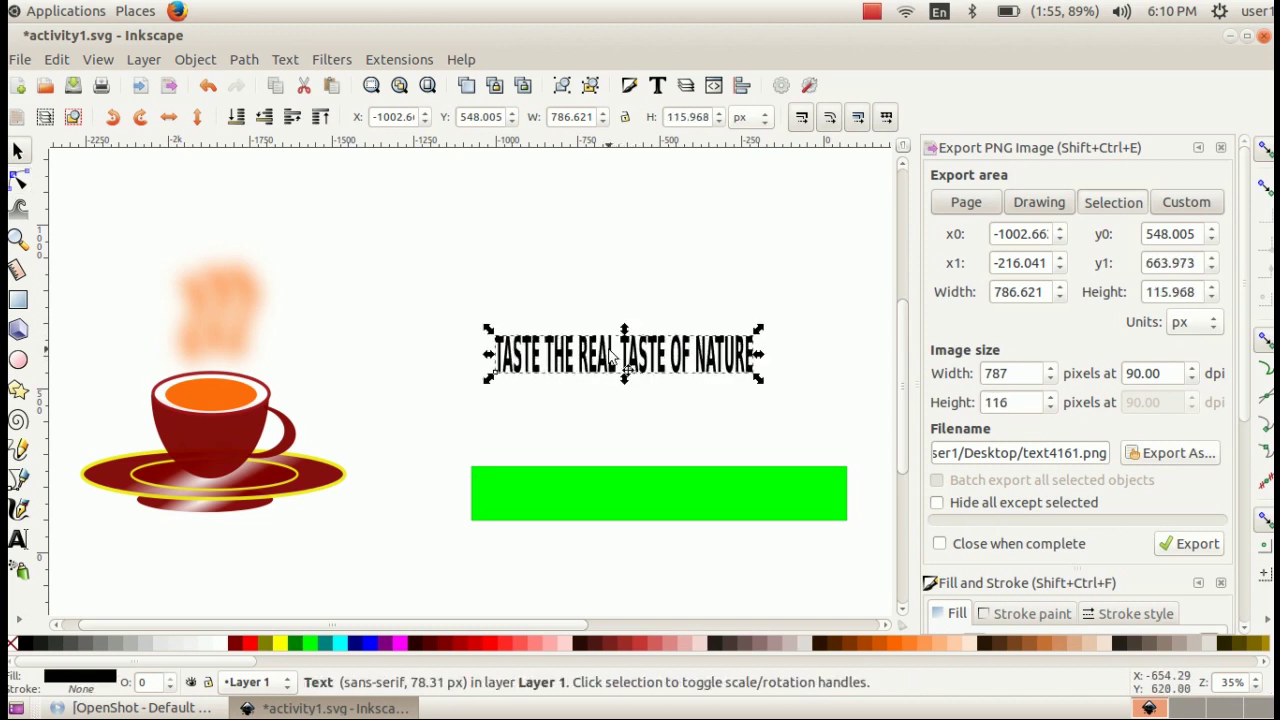
{"action": "left_click_drag", "start_coordinate": [598, 352], "coordinate": [631, 500]}
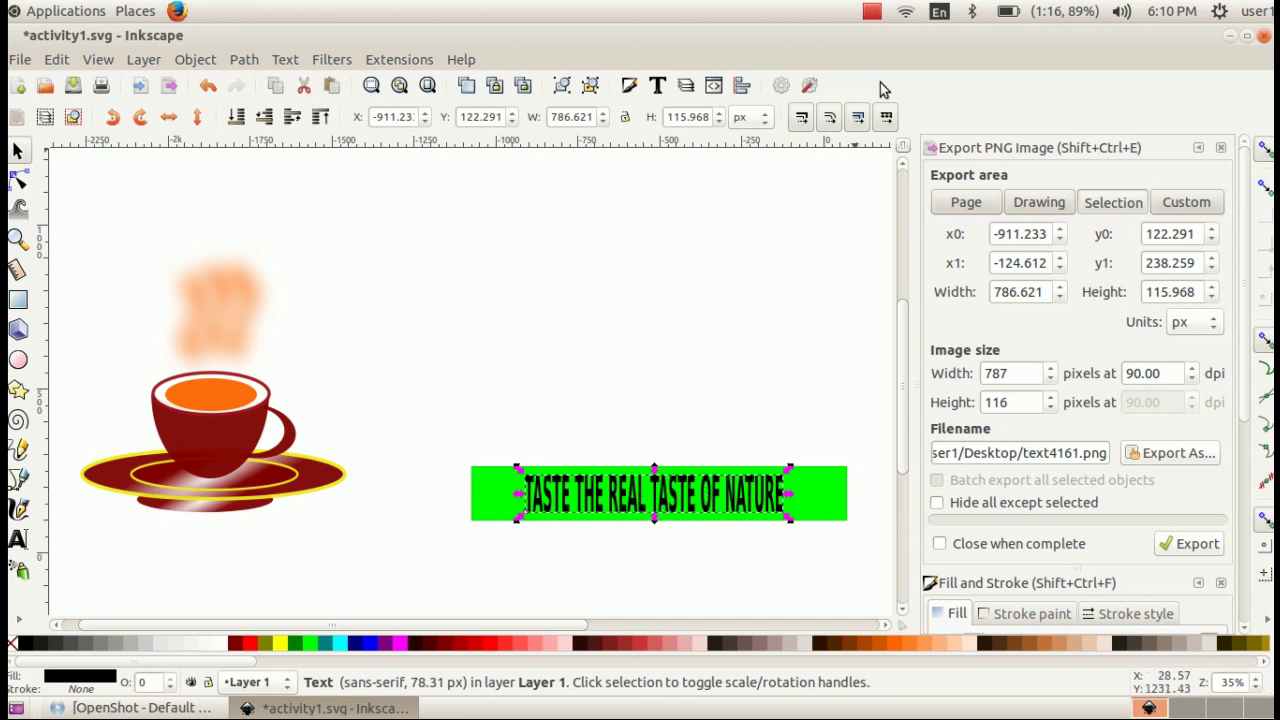
{"action": "left_click", "coordinate": [872, 12]}
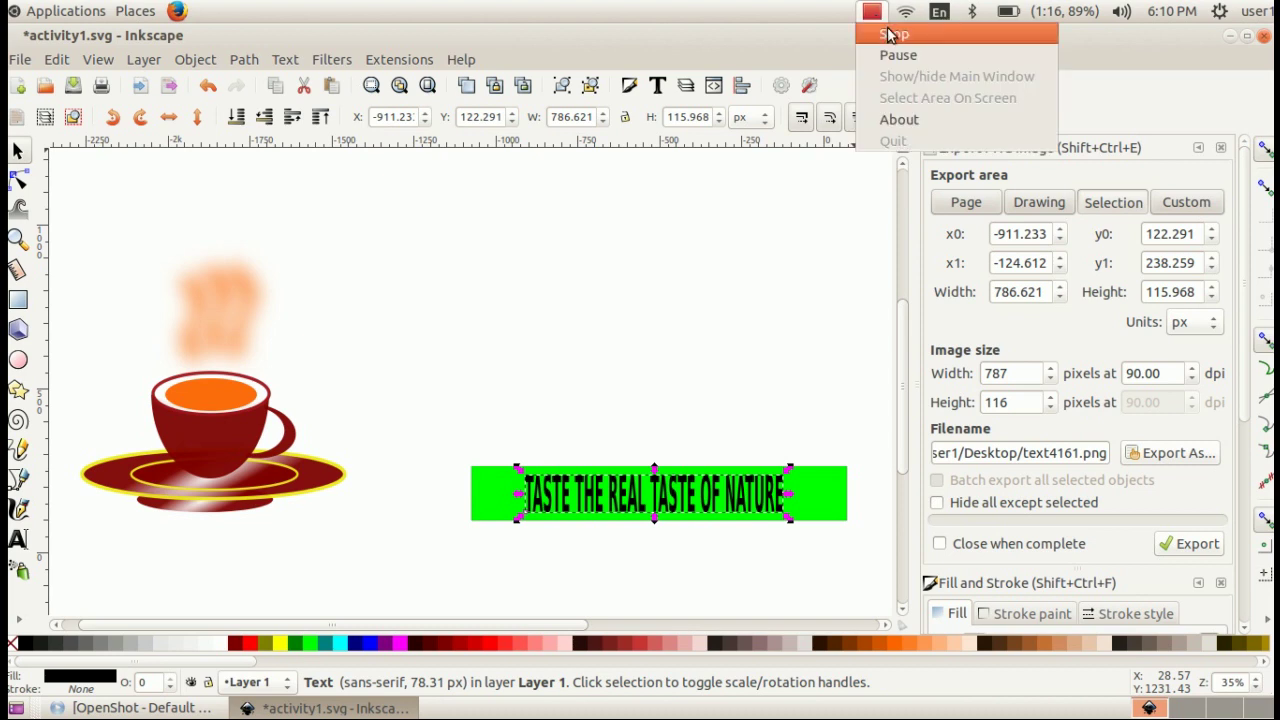
{"action": "left_click", "coordinate": [890, 35]}
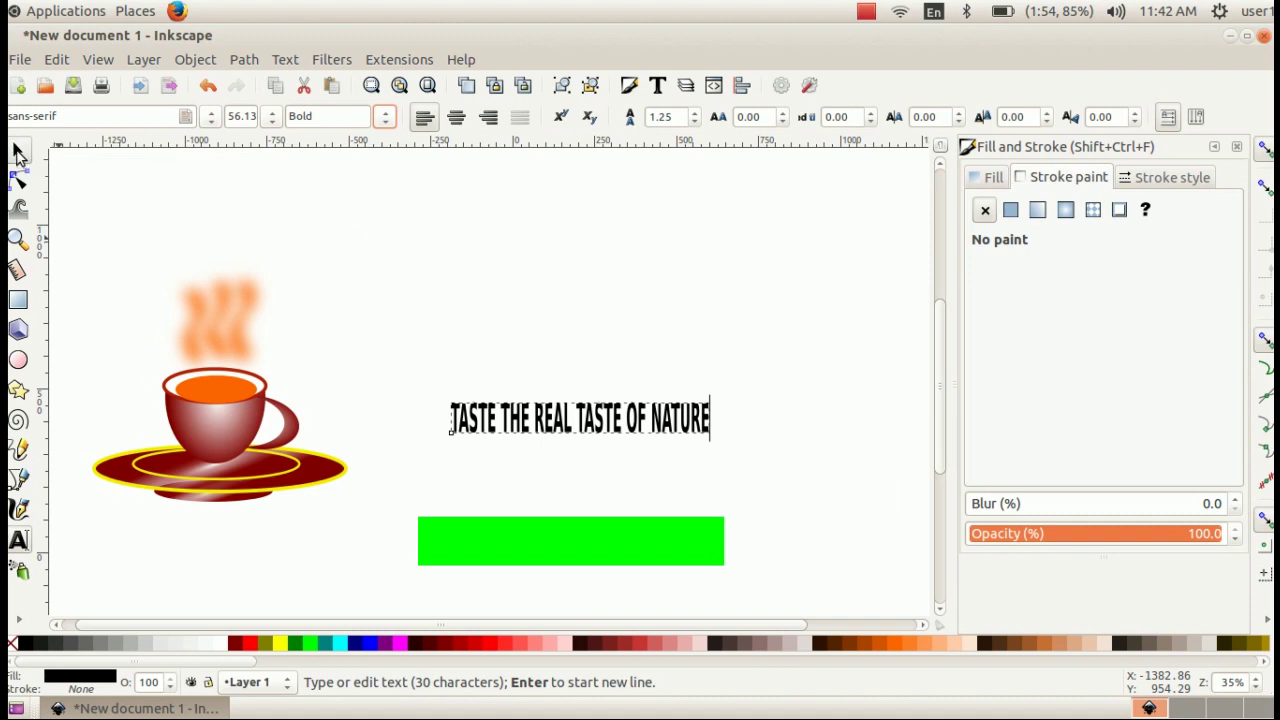
Duplicate the slogan, color the copy yellow, and offset it left to leave a black shadow
{"action": "left_click", "coordinate": [17, 152]}
{"action": "left_click_drag", "start_coordinate": [555, 422], "coordinate": [548, 543]}
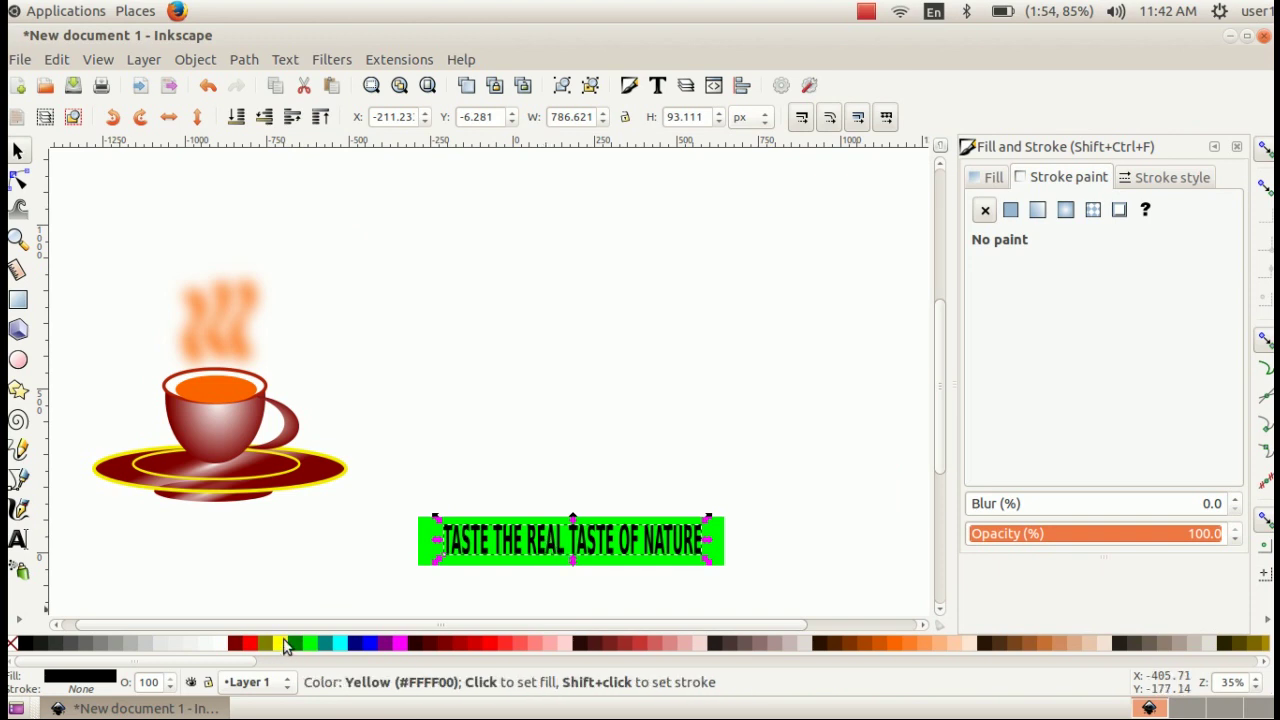
{"action": "right_click", "coordinate": [541, 546]}
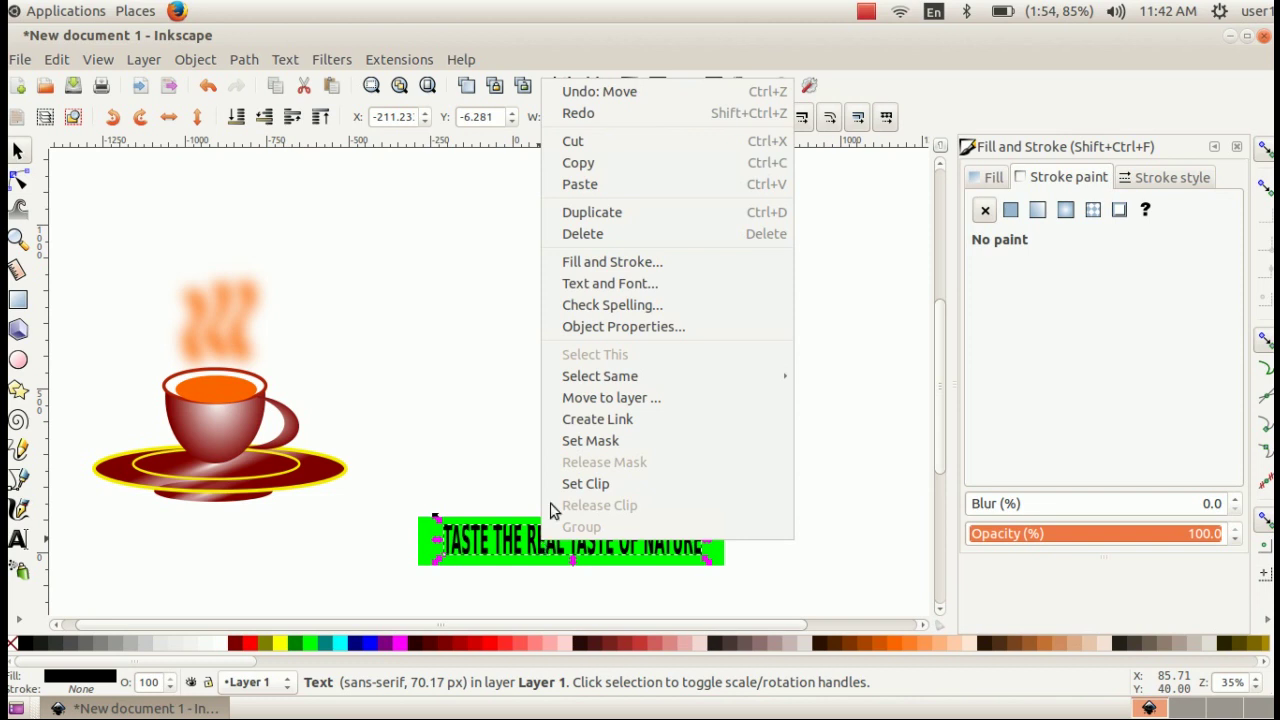
{"action": "left_click", "coordinate": [576, 214]}
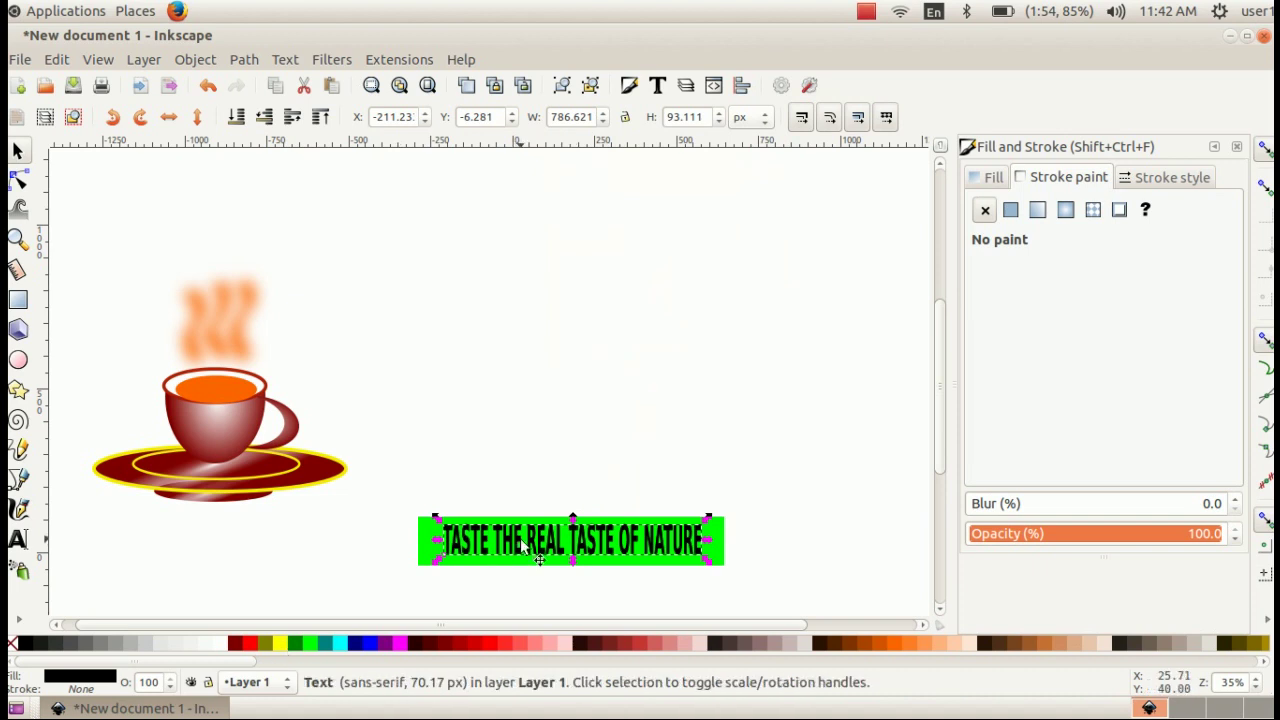
{"action": "left_click", "coordinate": [282, 643]}
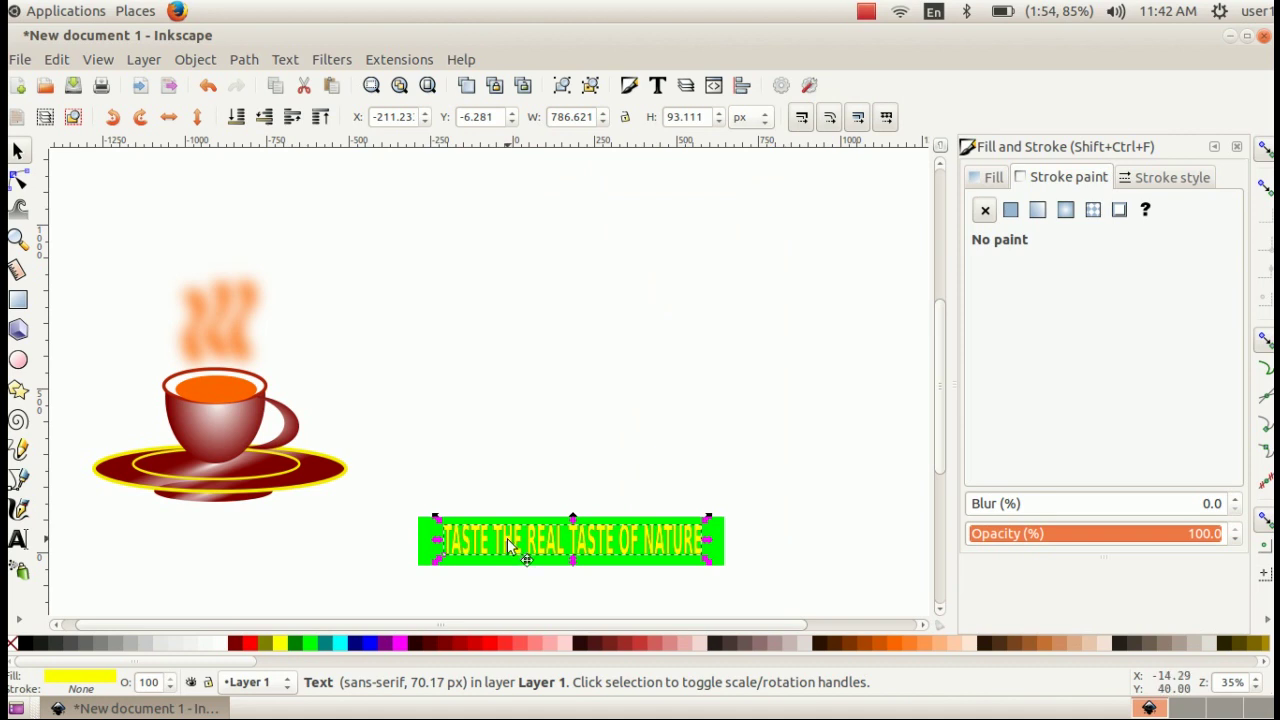
{"action": "left_click_drag", "start_coordinate": [506, 540], "coordinate": [503, 540]}
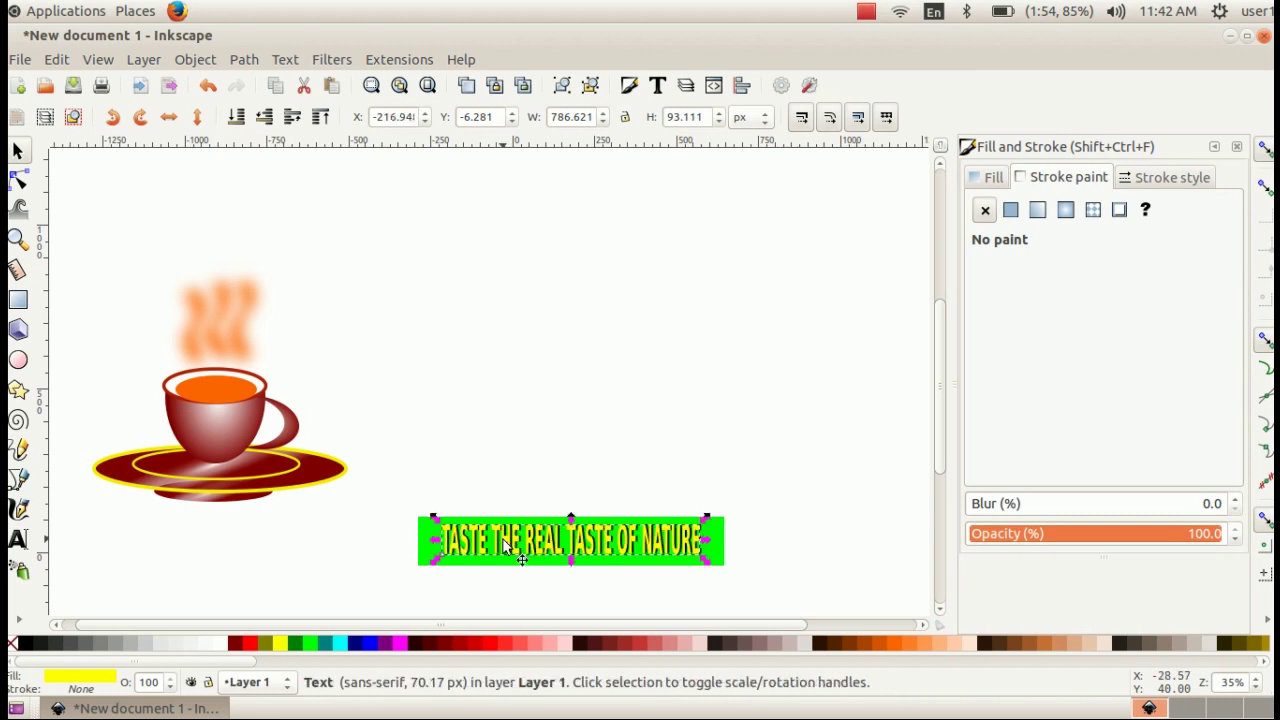
{"action": "left_click", "coordinate": [705, 470]}
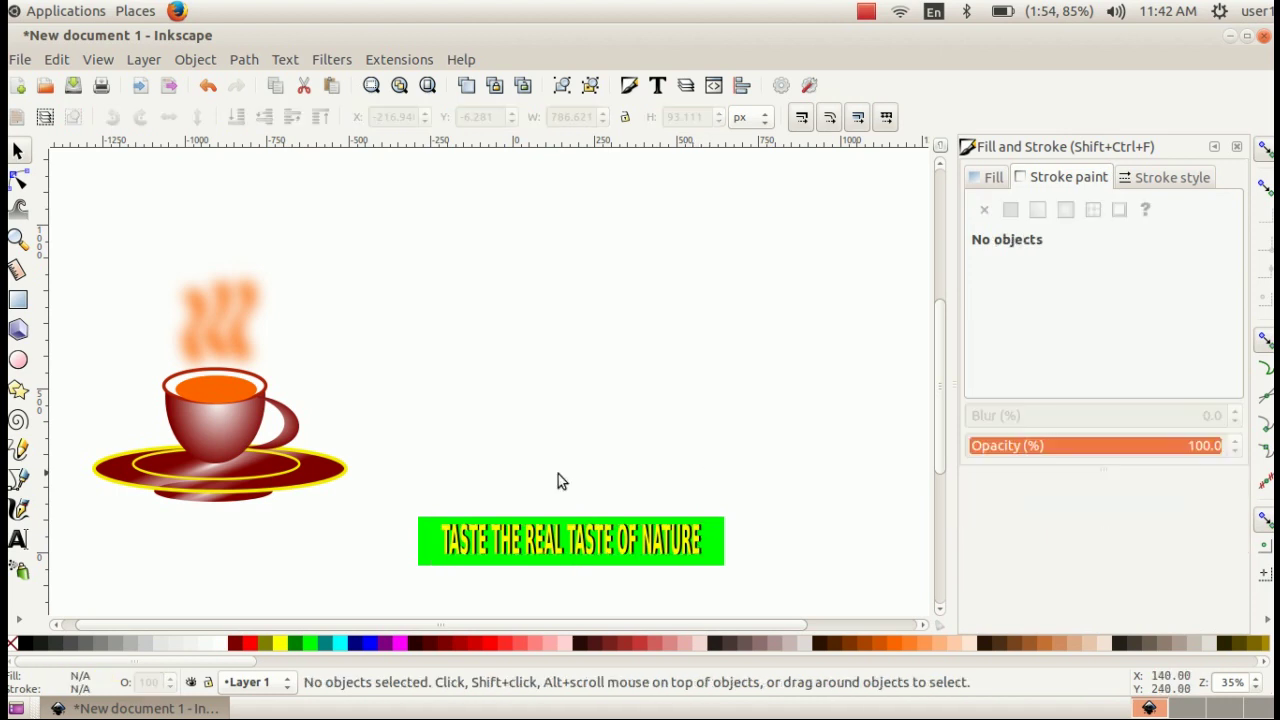
Group the rectangle, shadow and yellow slogan, then drag the group left beneath the tea cup
{"action": "left_click", "coordinate": [20, 150]}
{"action": "left_click_drag", "start_coordinate": [389, 491], "coordinate": [766, 585]}
{"action": "left_click", "coordinate": [201, 61]}
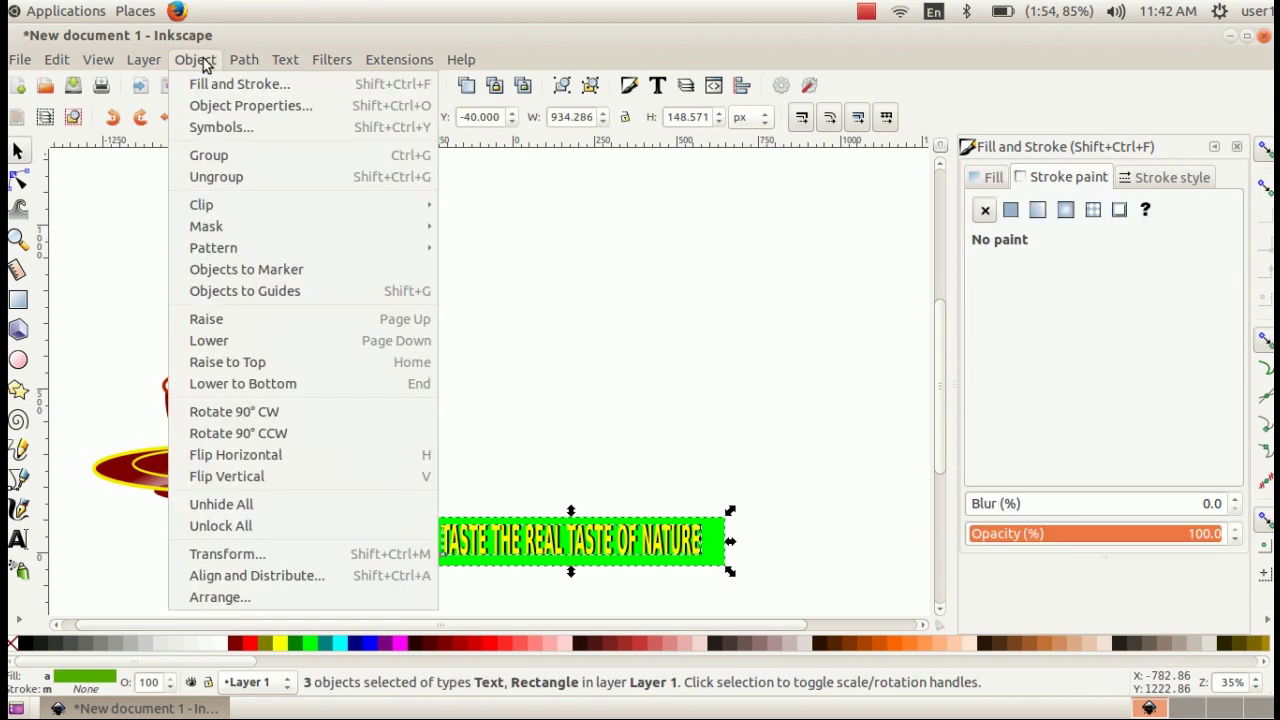
{"action": "left_click", "coordinate": [214, 160]}
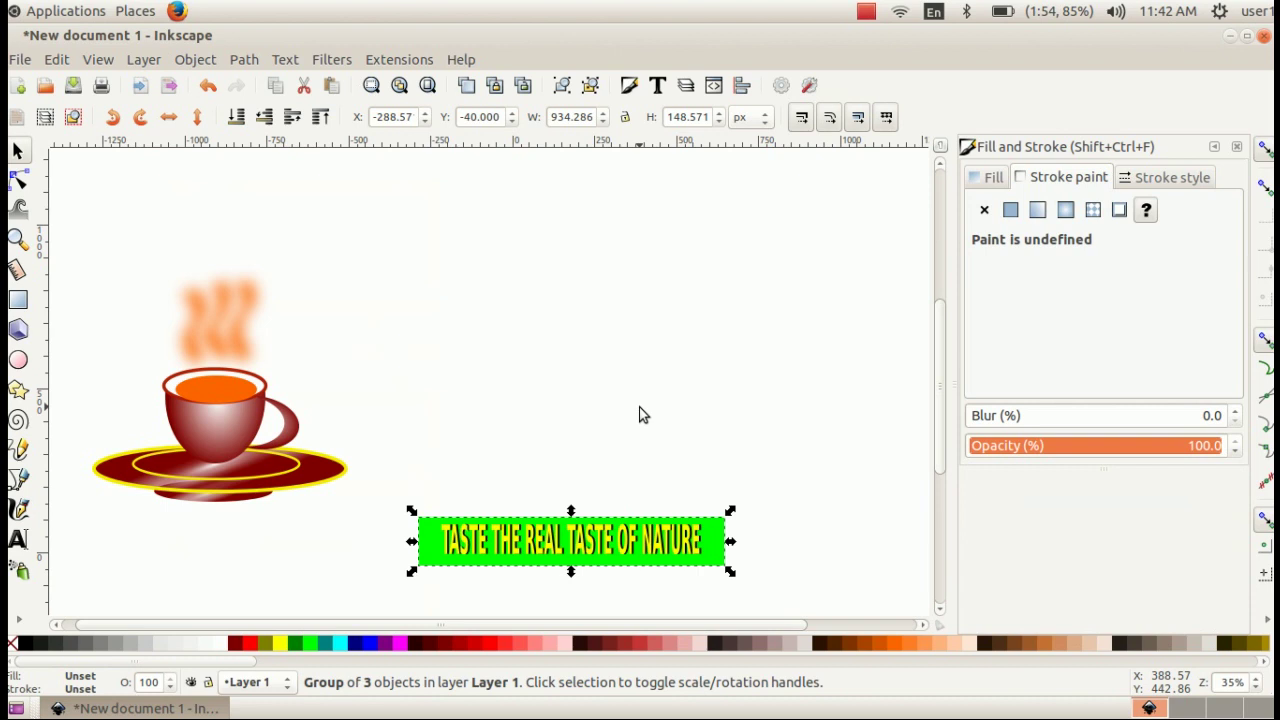
{"action": "left_click", "coordinate": [633, 410]}
{"action": "left_click_drag", "start_coordinate": [576, 542], "coordinate": [222, 541]}
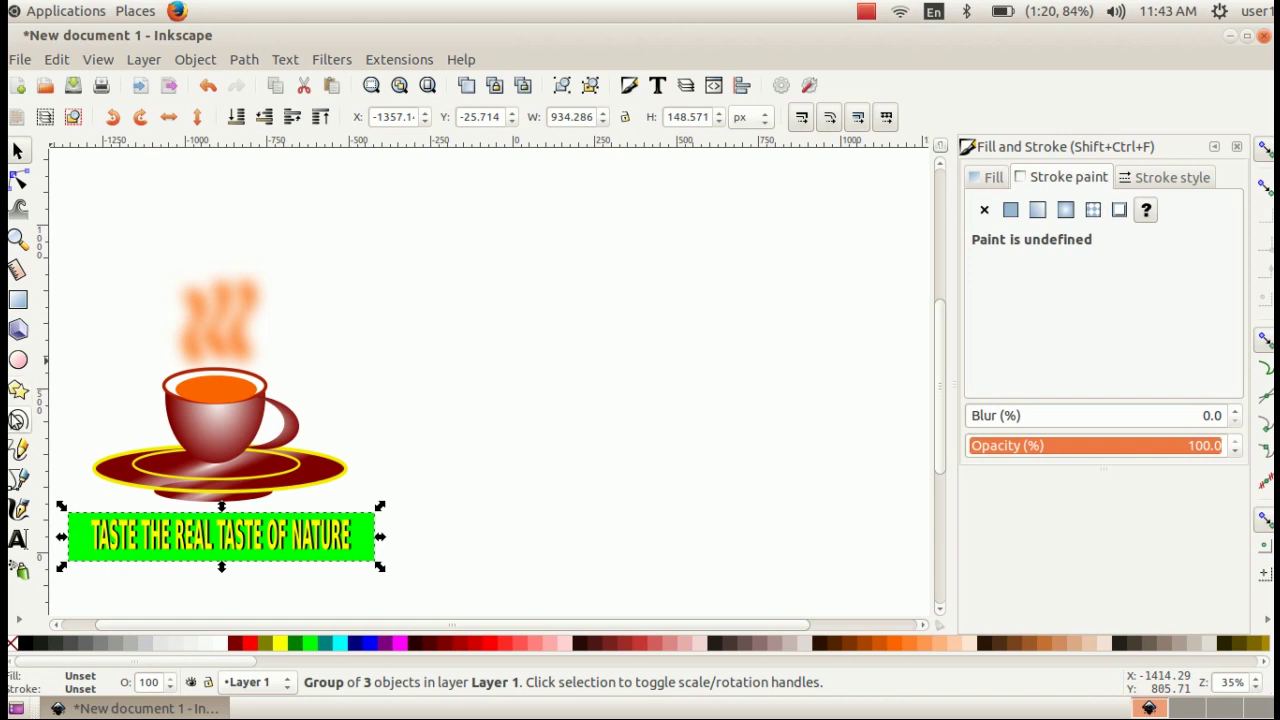
{"action": "left_click", "coordinate": [18, 538]}
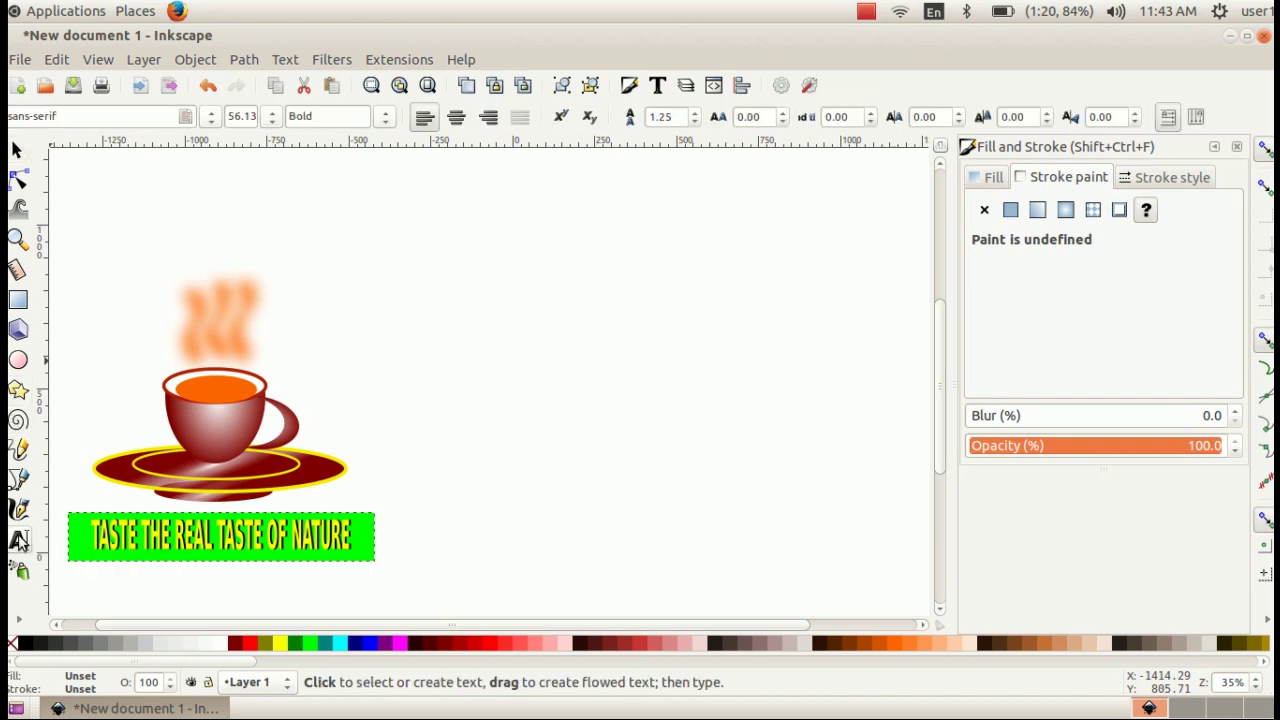
Type the heading 'A KUDUMBASREE INITIATIVE' right of the cup, bold it, and stretch it taller
{"action": "left_click", "coordinate": [612, 275]}
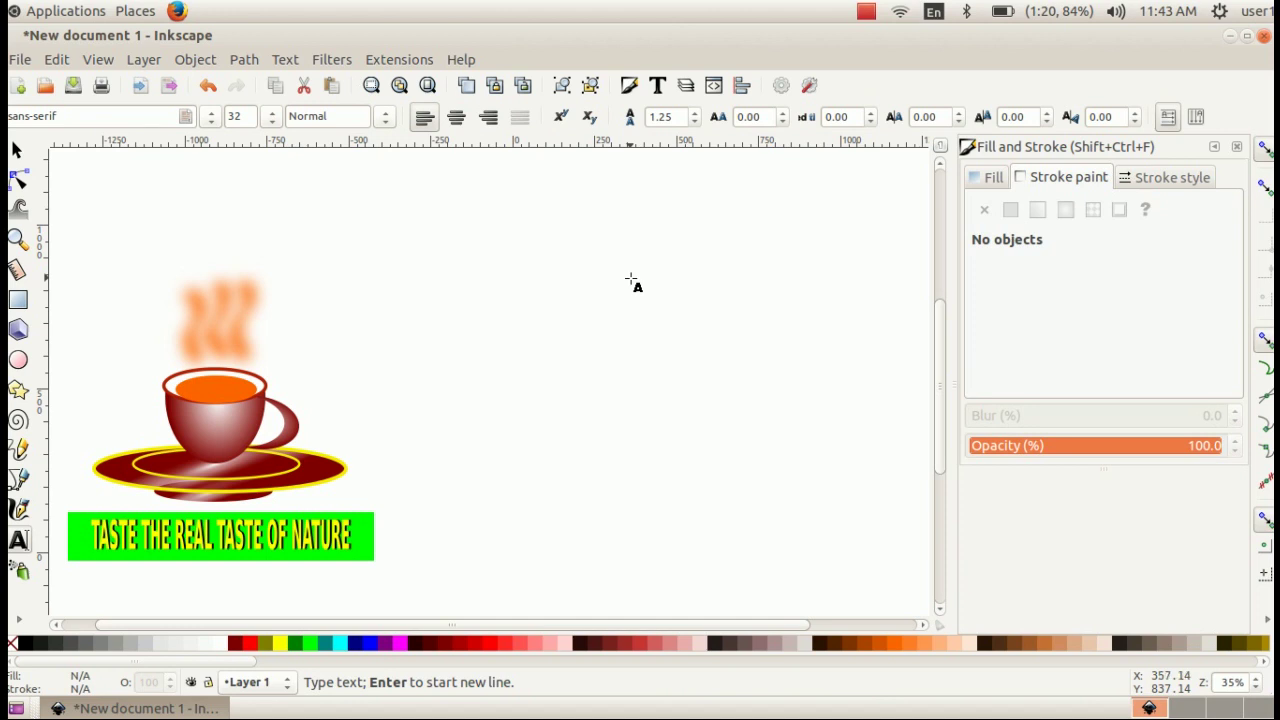
{"action": "type", "text": "Ask"}
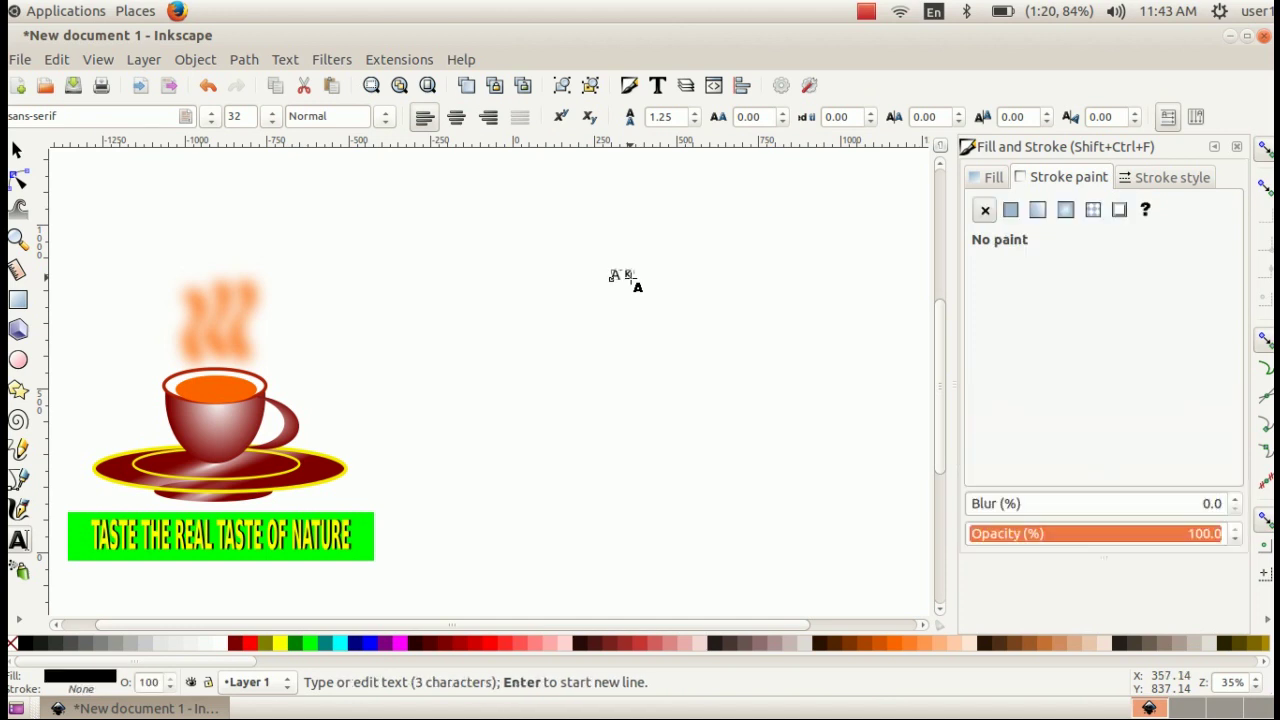
{"action": "type", "text": "D"}
{"action": "type", "text": " UM"}
{"action": "type", "text": "B"}
{"action": "type", "text": "A"}
{"action": "type", "text": "SREE IN"}
{"action": "type", "text": "N"}
{"action": "type", "text": "IT"}
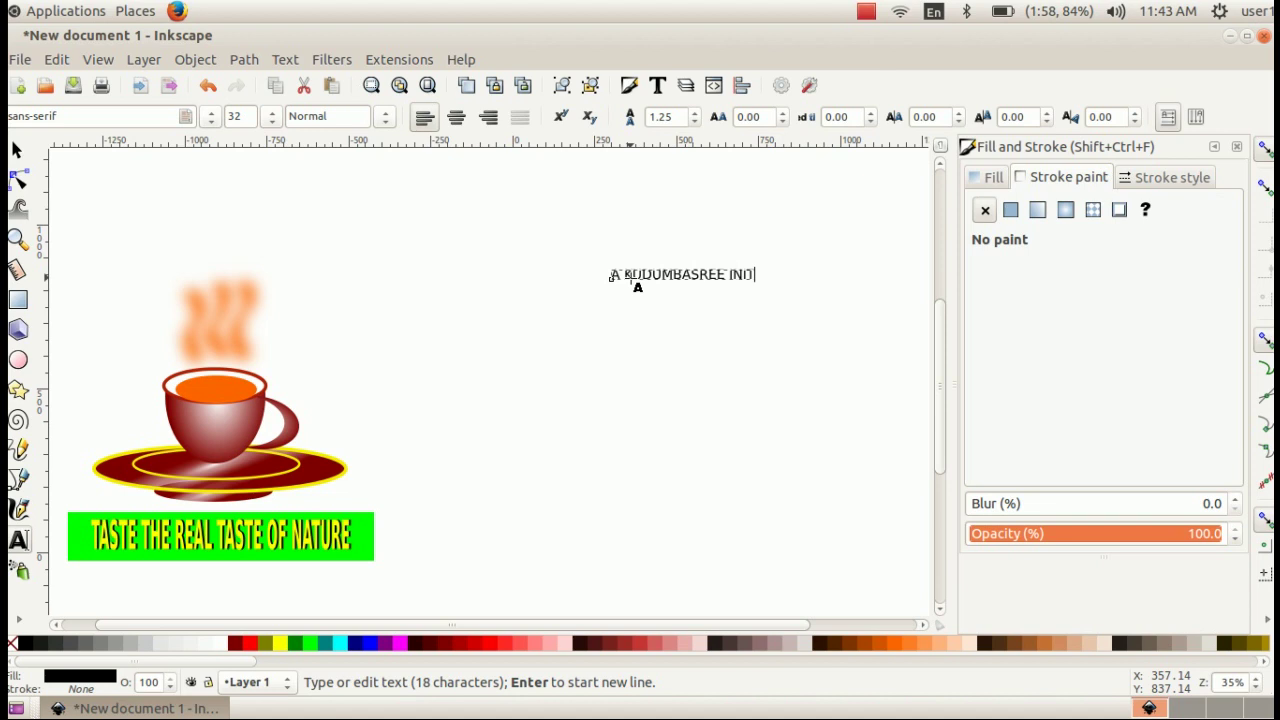
{"action": "type", "text": "IATIVE"}
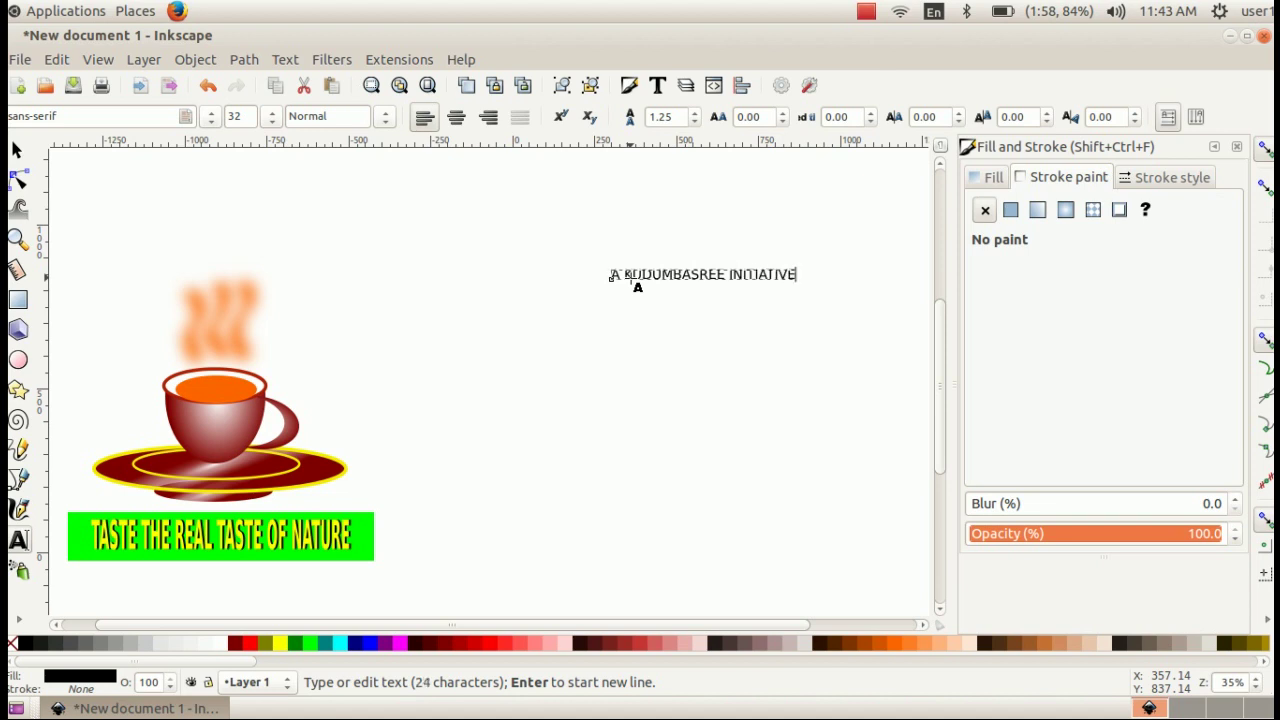
{"action": "left_click", "coordinate": [367, 123]}
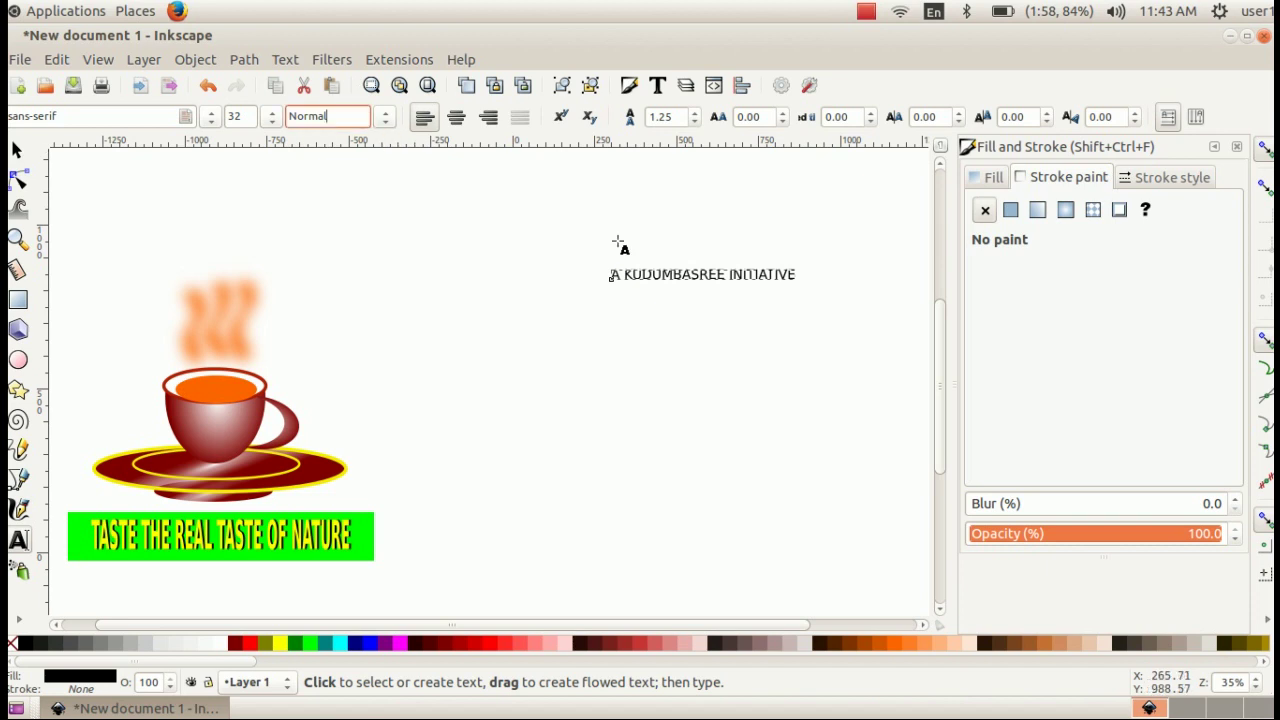
{"action": "key", "text": "ctrl+b"}
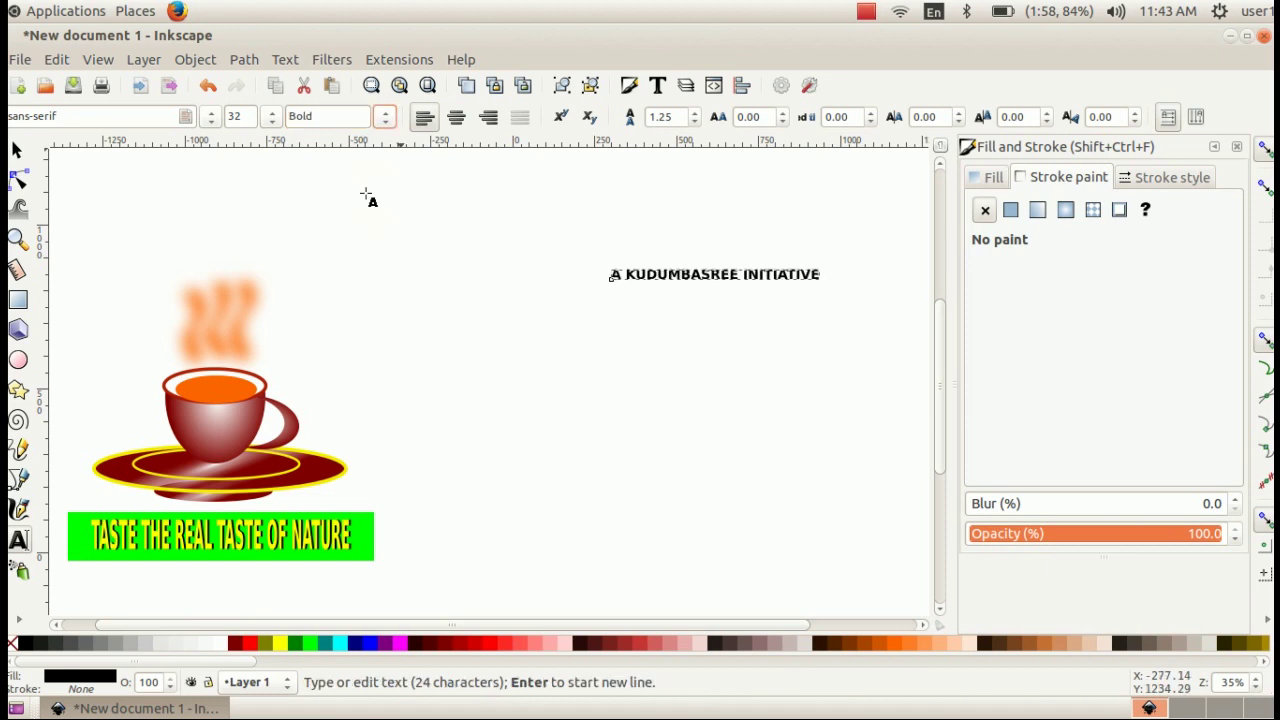
{"action": "left_click", "coordinate": [16, 150]}
{"action": "left_click_drag", "start_coordinate": [714, 286], "coordinate": [714, 297]}
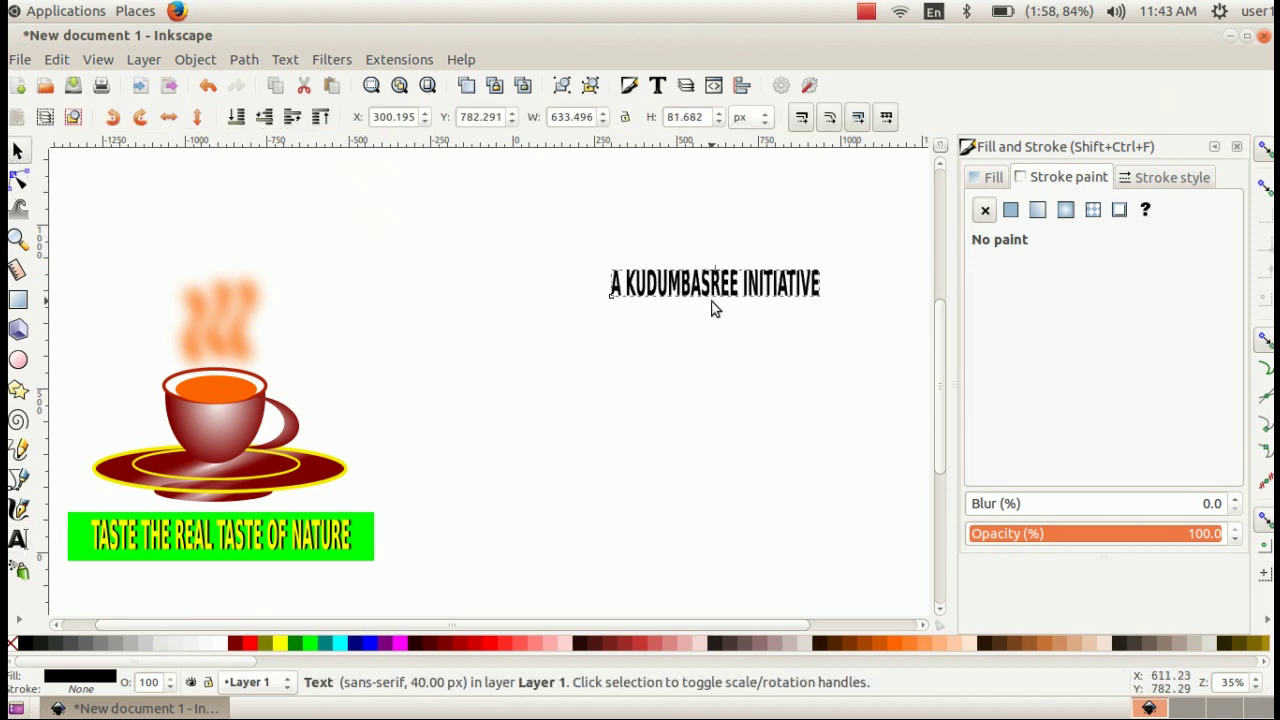
{"action": "left_click", "coordinate": [671, 343]}
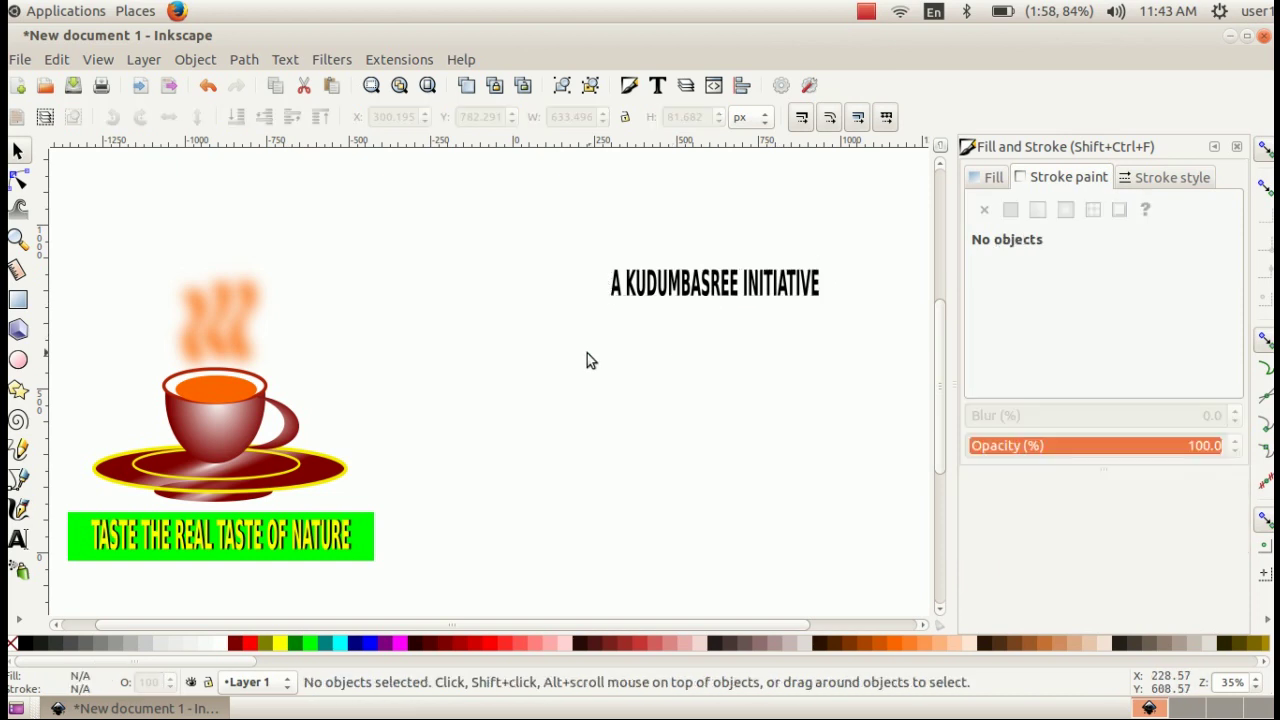
{"action": "left_click", "coordinate": [19, 365]}
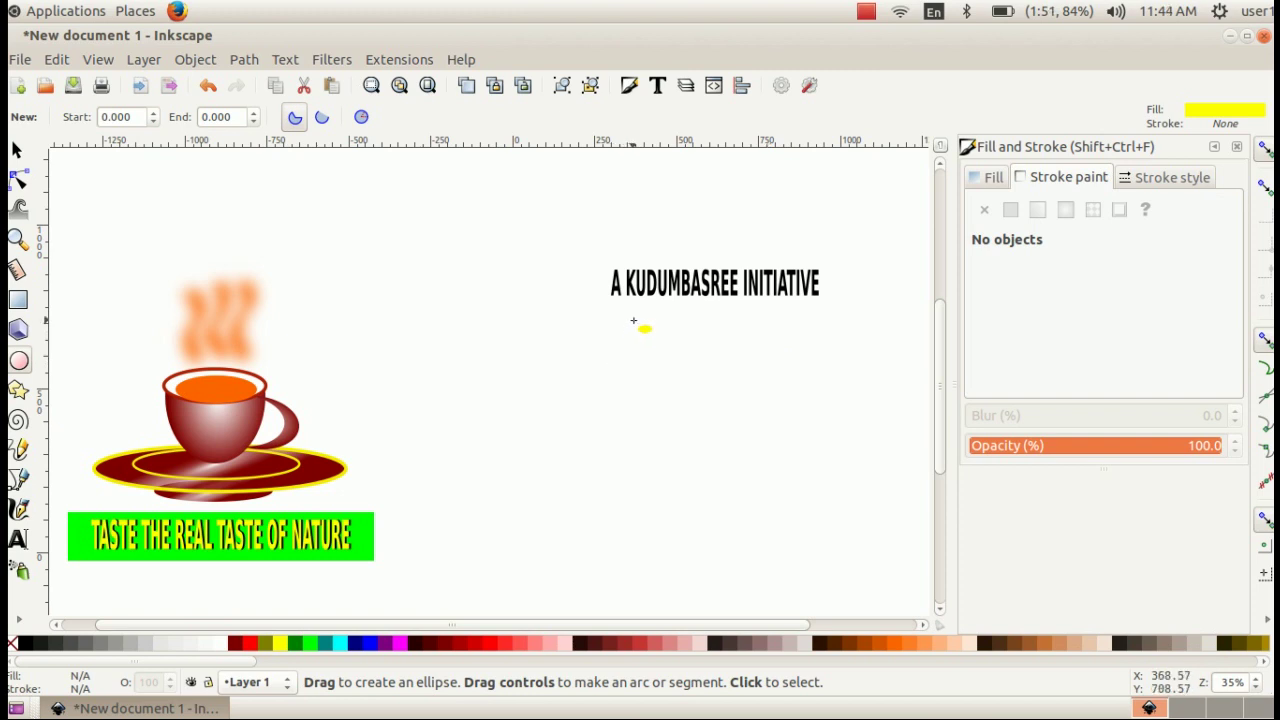
Draw a yellow ellipse, set its start angle to 180 for a half-ellipse, and enlarge it
{"action": "left_click_drag", "start_coordinate": [608, 334], "coordinate": [853, 487]}
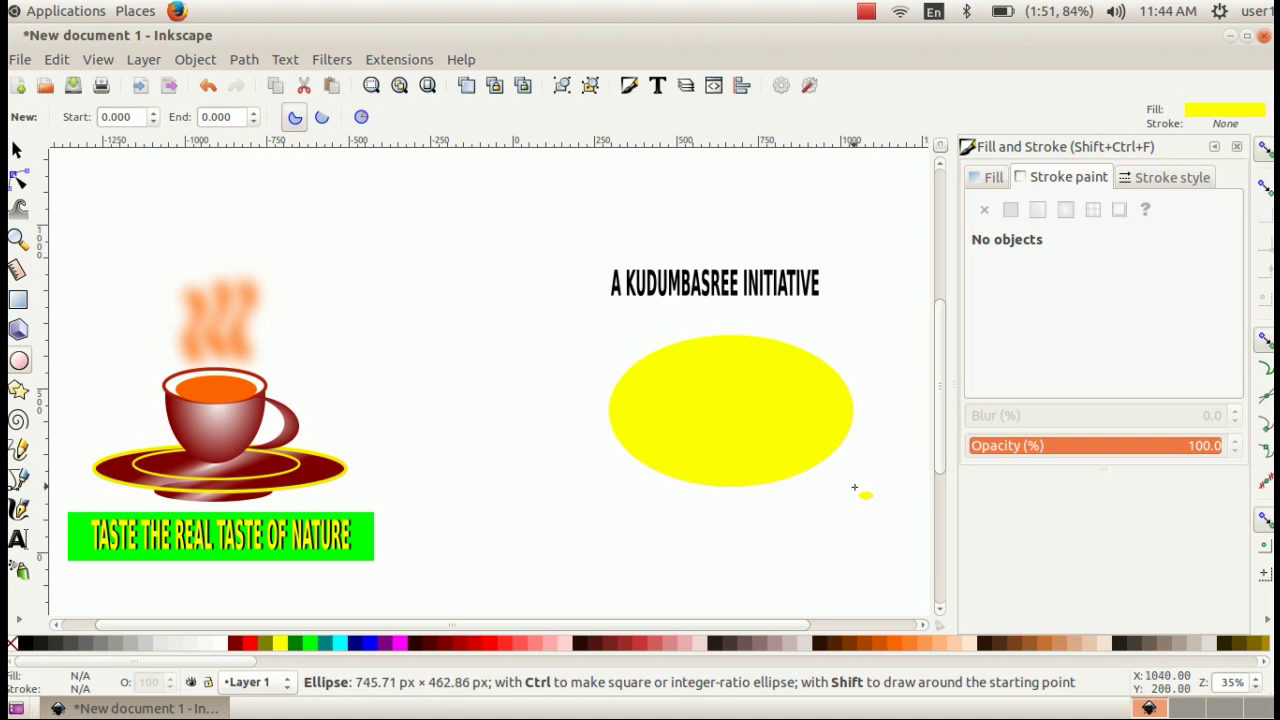
{"action": "left_click_drag", "start_coordinate": [854, 487], "coordinate": [856, 497]}
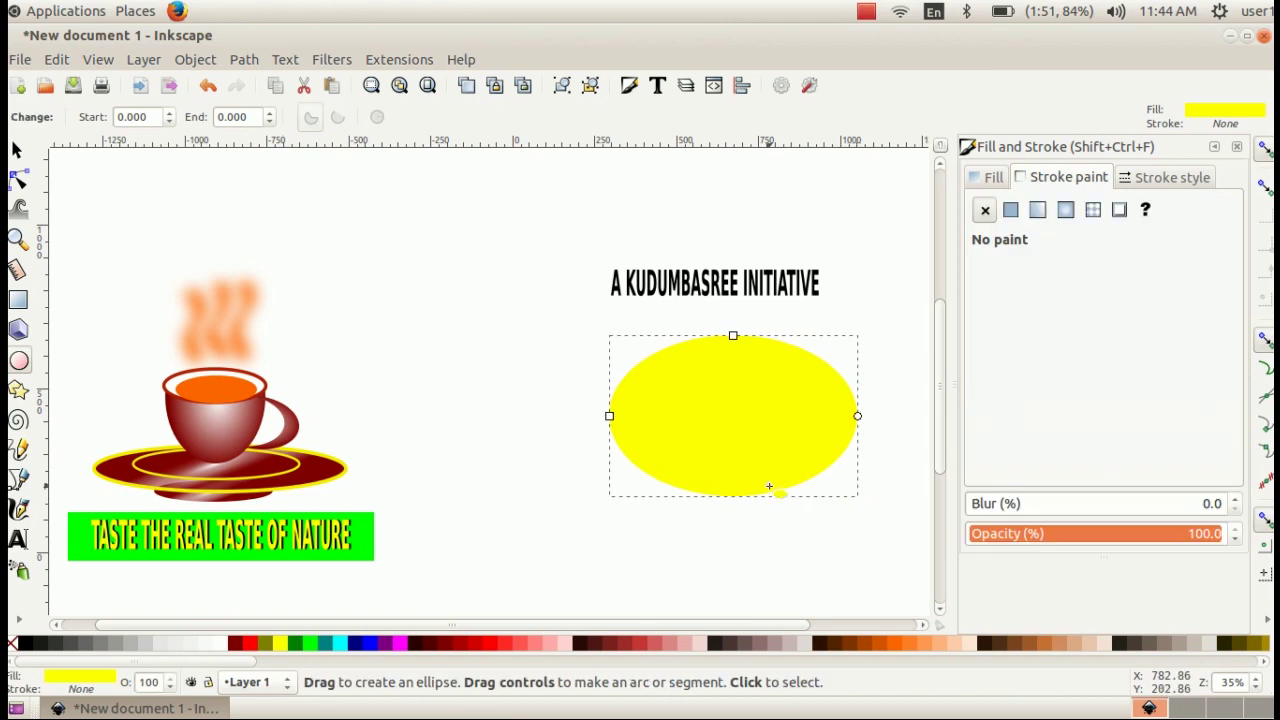
{"action": "left_click", "coordinate": [117, 118]}
{"action": "type", "text": "18"}
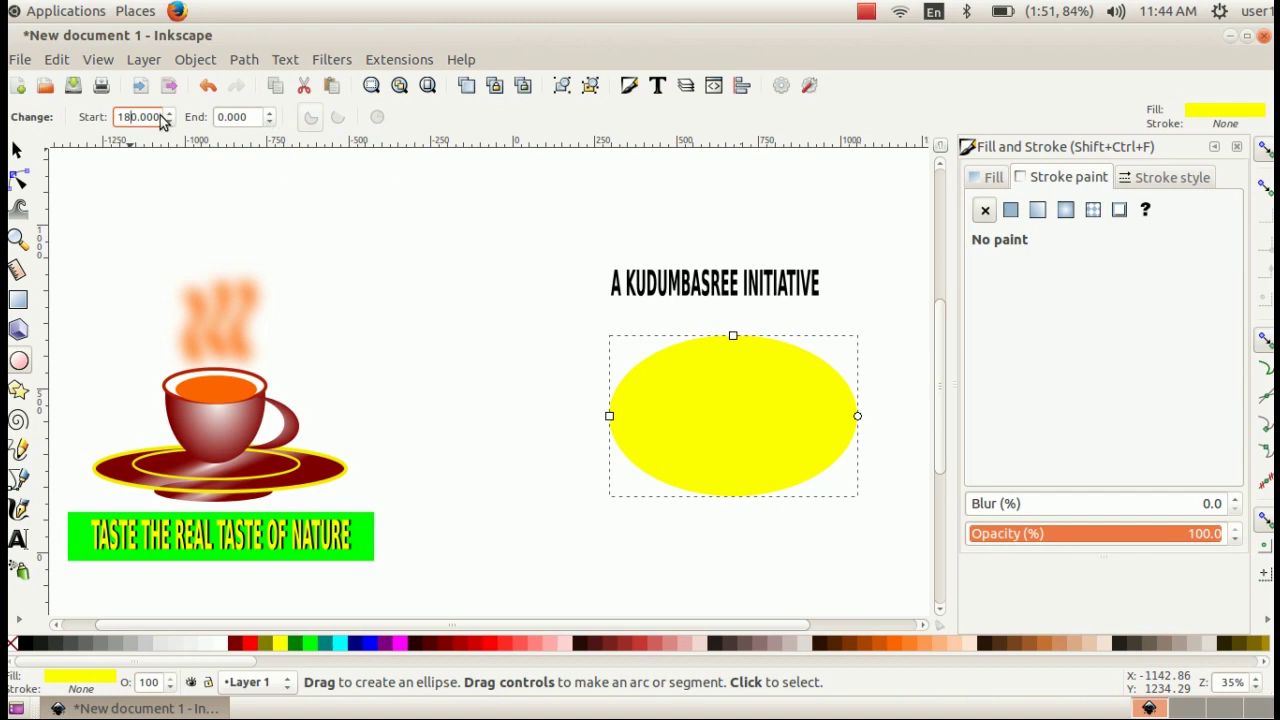
{"action": "key", "text": "Return"}
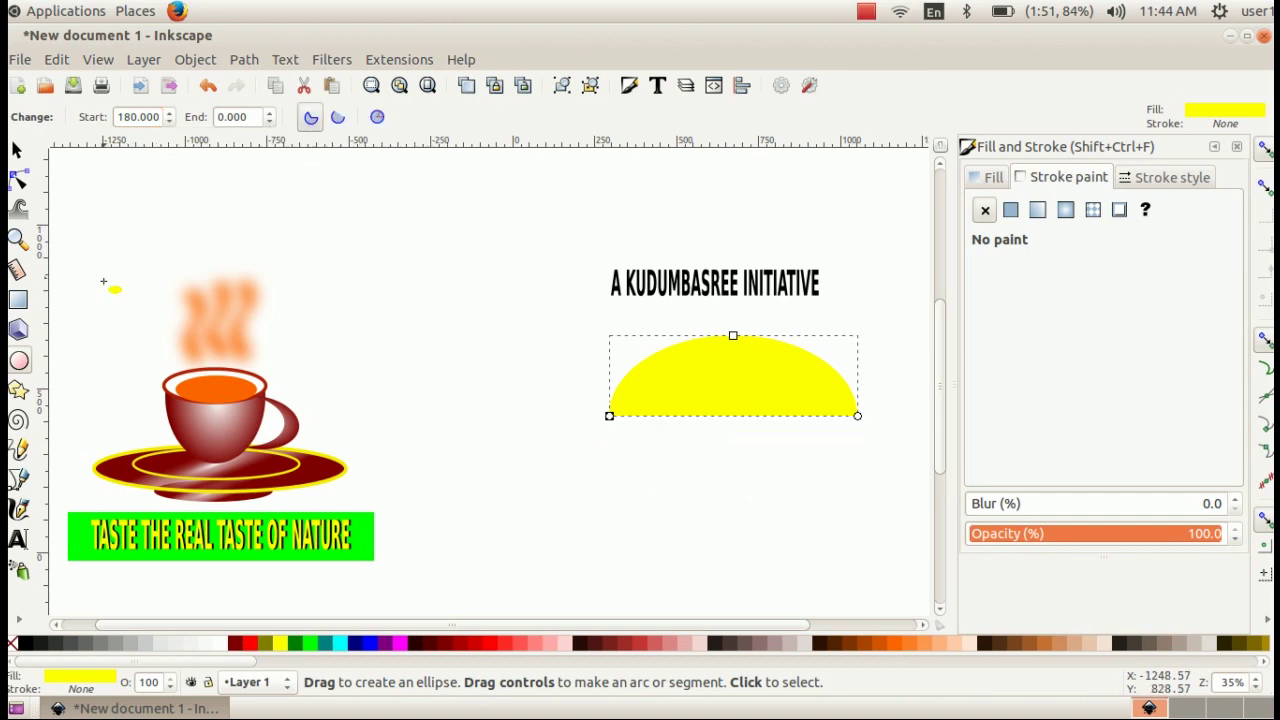
{"action": "left_click", "coordinate": [17, 150]}
{"action": "left_click_drag", "start_coordinate": [608, 417], "coordinate": [563, 460]}
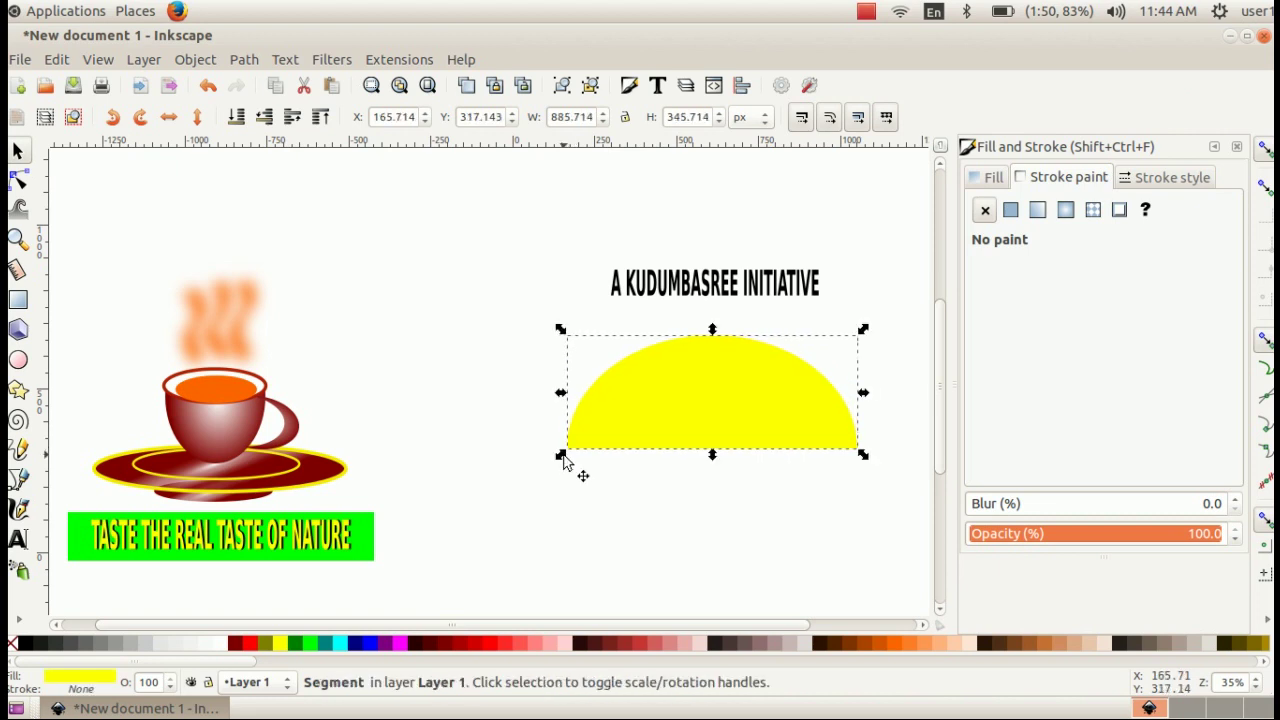
Put the heading on the half-ellipse path with Text > Put on Path and edit the curved text
{"action": "left_click", "coordinate": [676, 286], "text": "shift"}
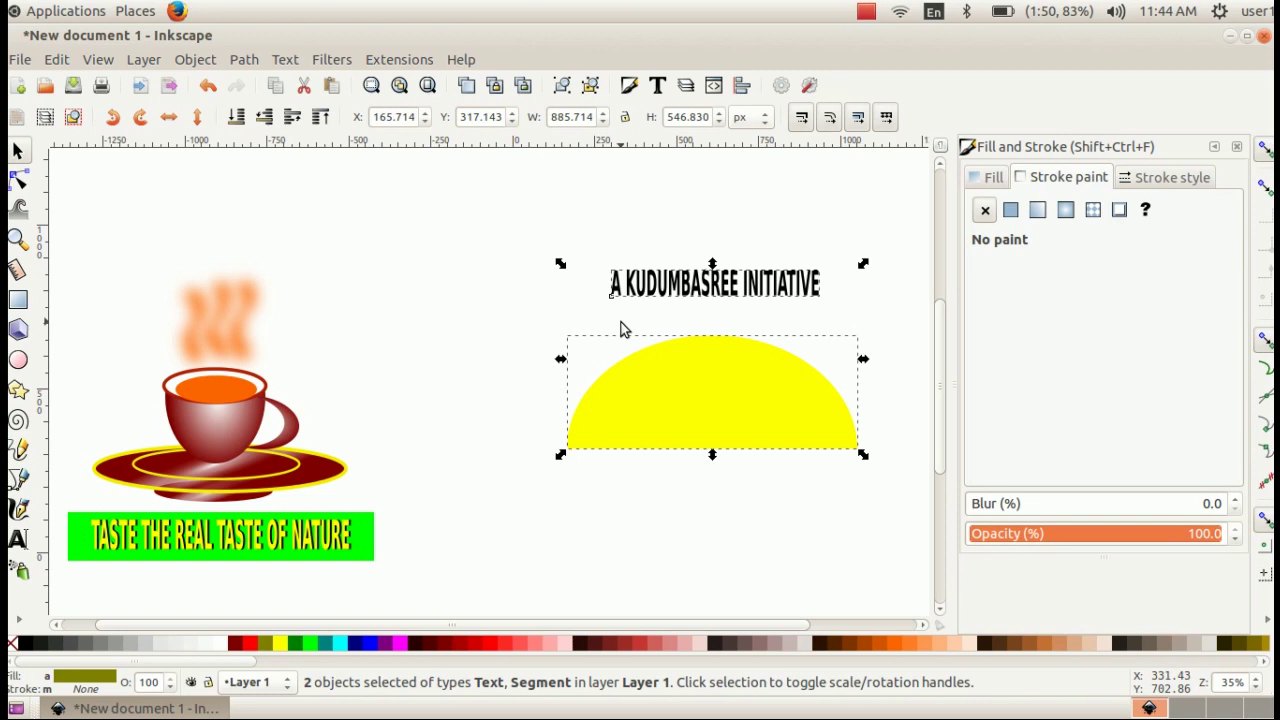
{"action": "left_click", "coordinate": [287, 60]}
{"action": "left_click", "coordinate": [318, 151]}
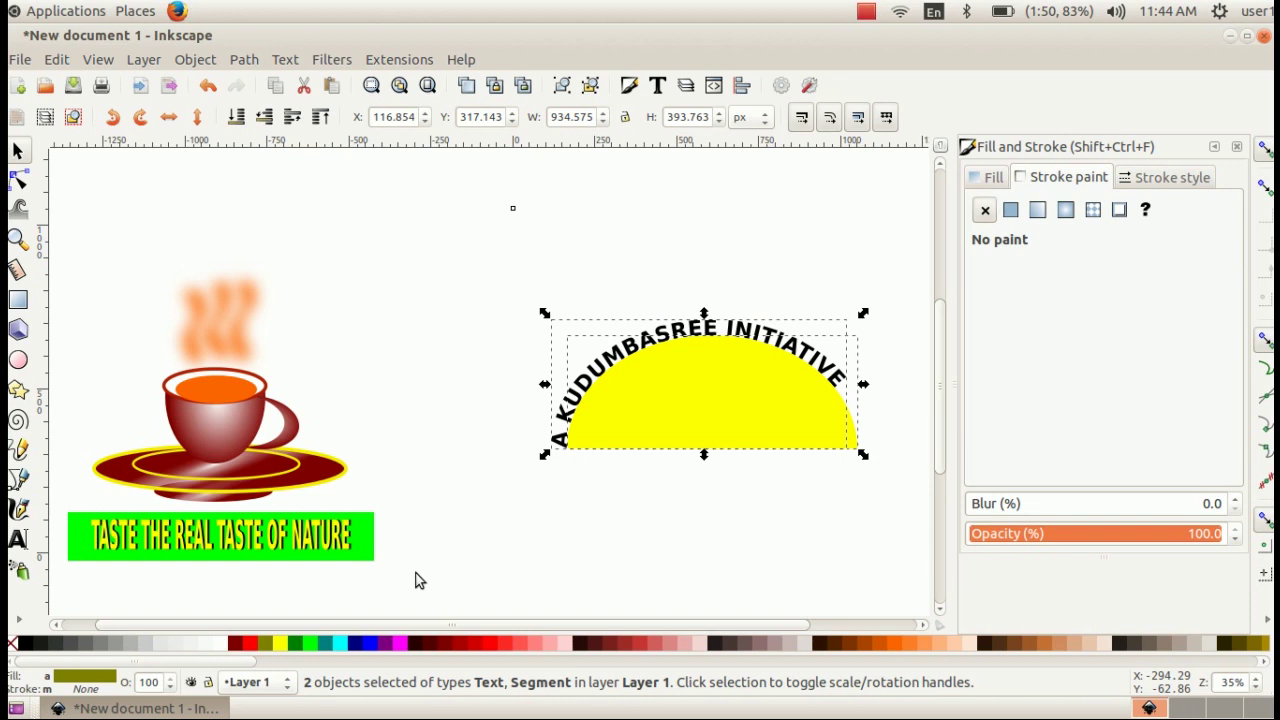
{"action": "left_click", "coordinate": [18, 540]}
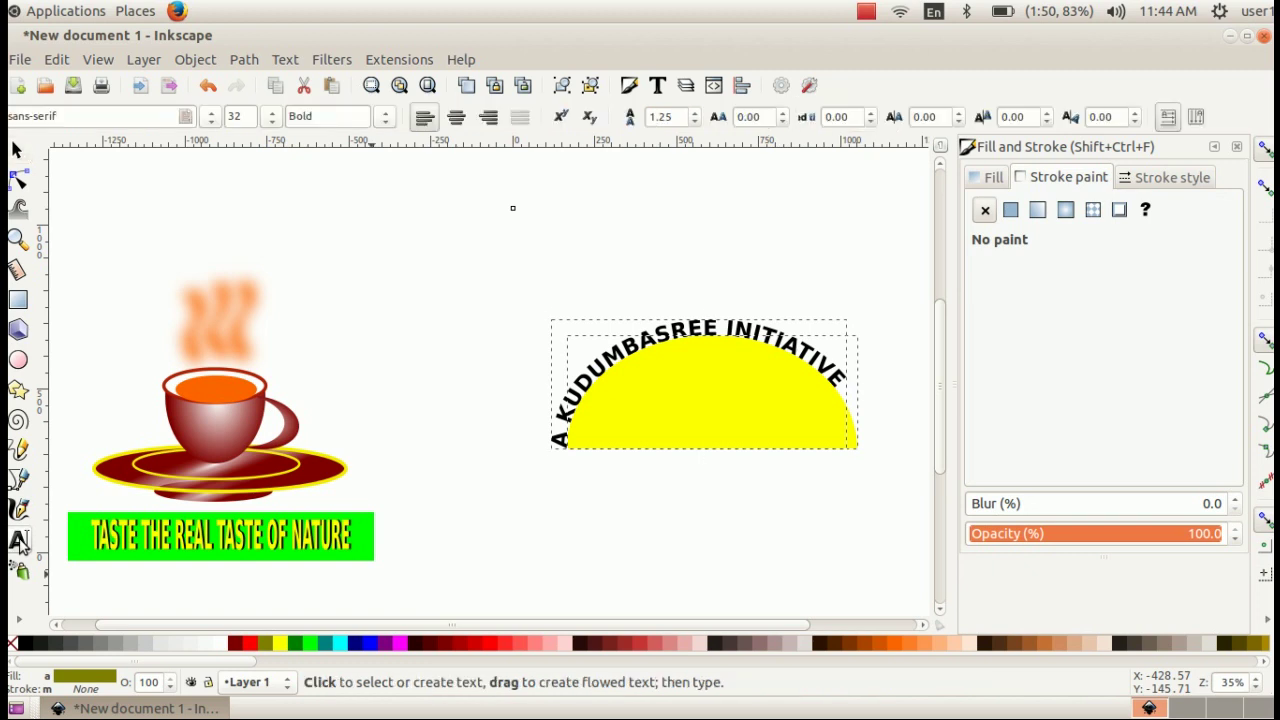
{"action": "left_click", "coordinate": [622, 348]}
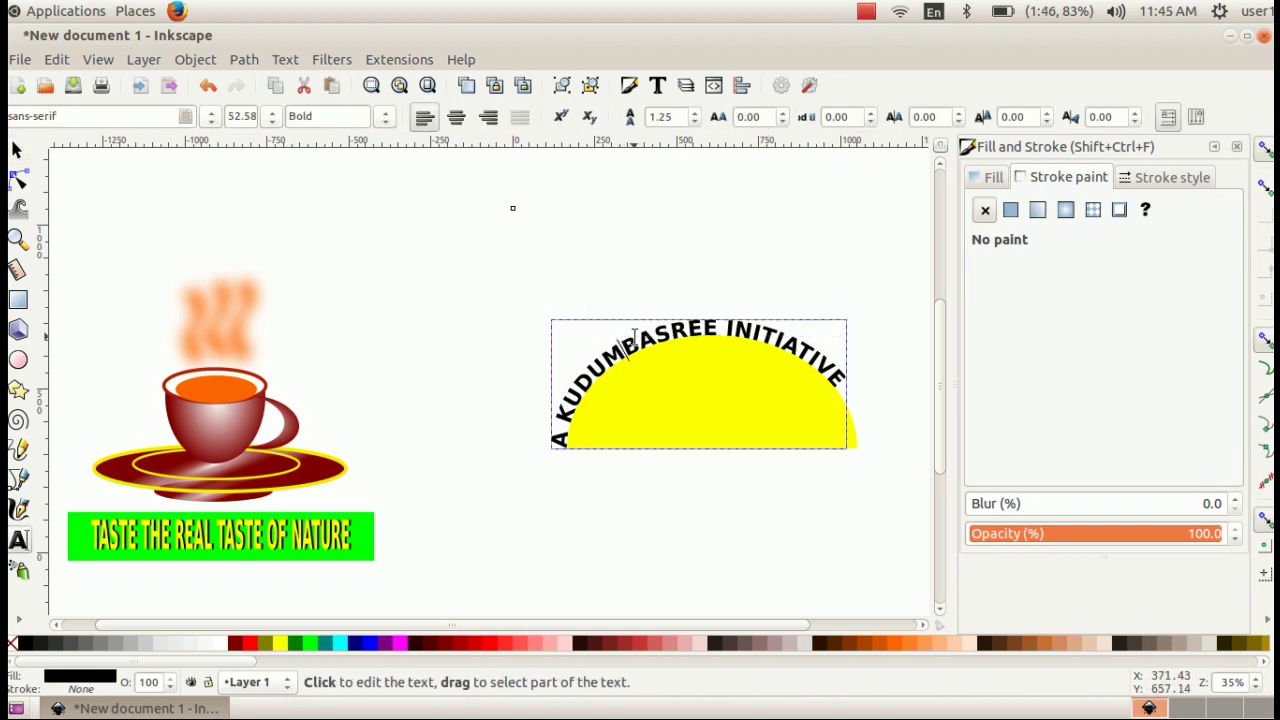
{"action": "left_click", "coordinate": [634, 336]}
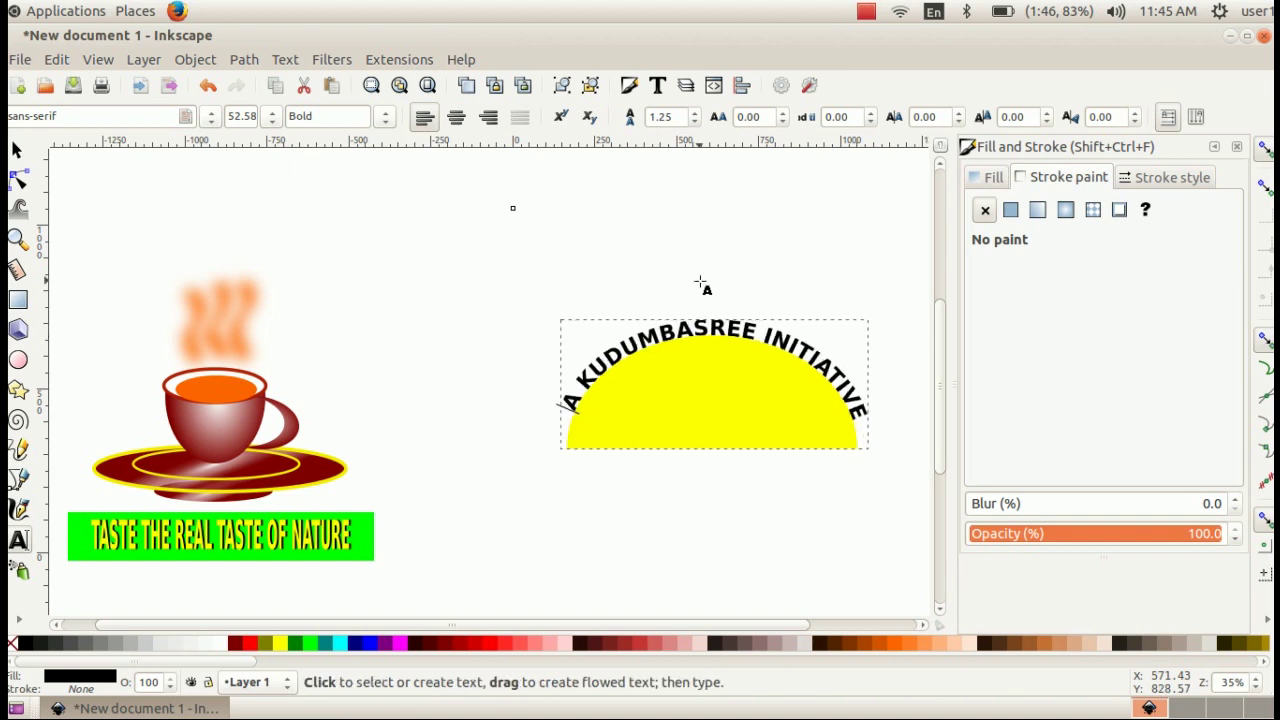
Set the half-ellipse's fill to No paint in Fill and Stroke
{"action": "left_click", "coordinate": [18, 152]}
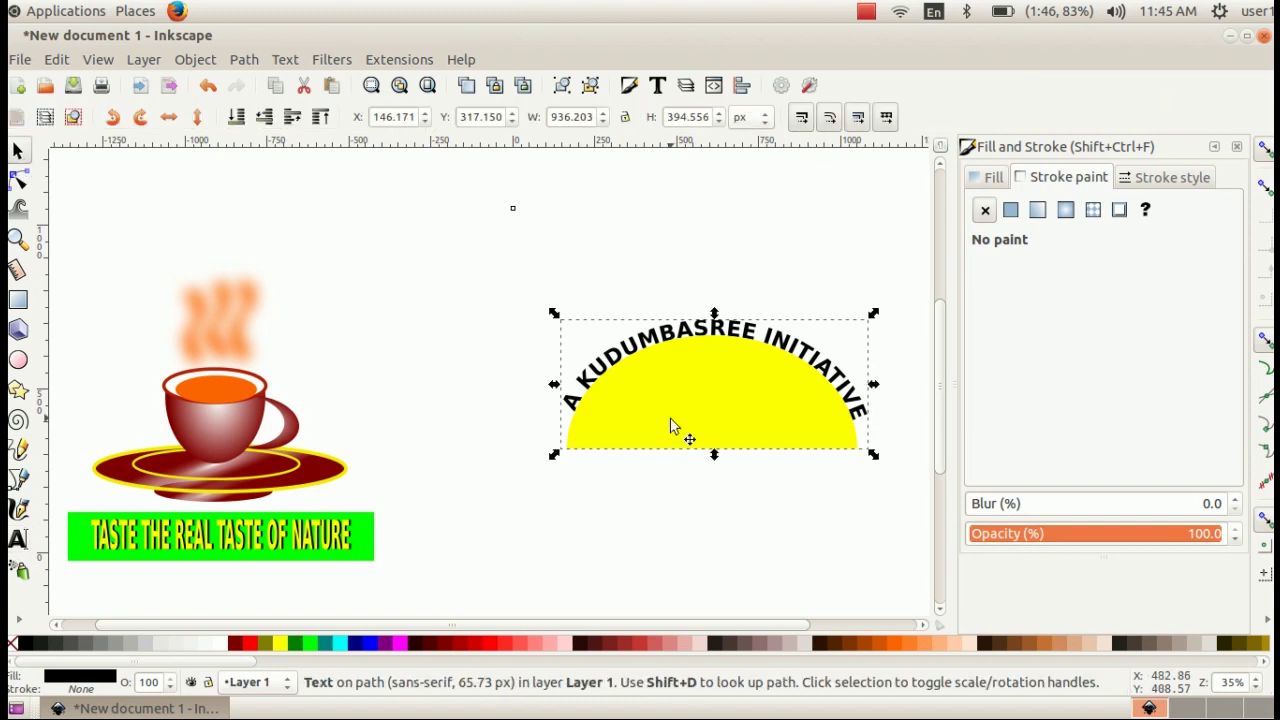
{"action": "left_click", "coordinate": [722, 442]}
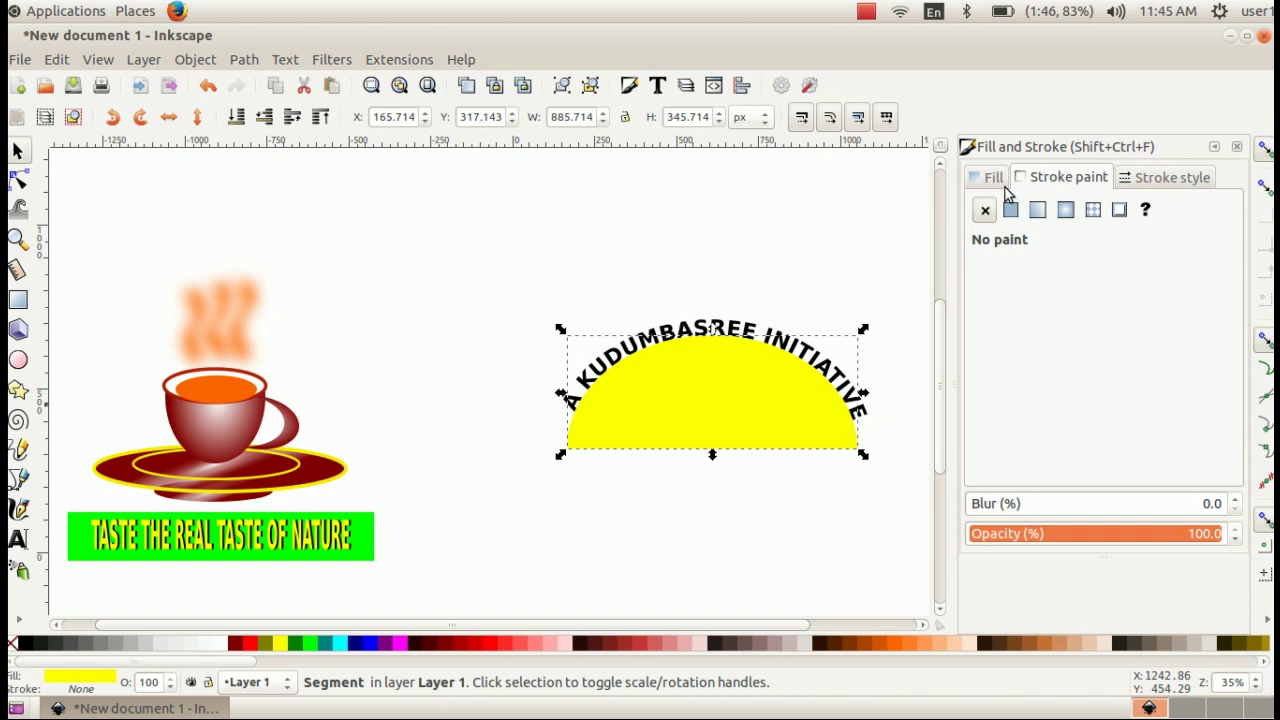
{"action": "left_click", "coordinate": [993, 183]}
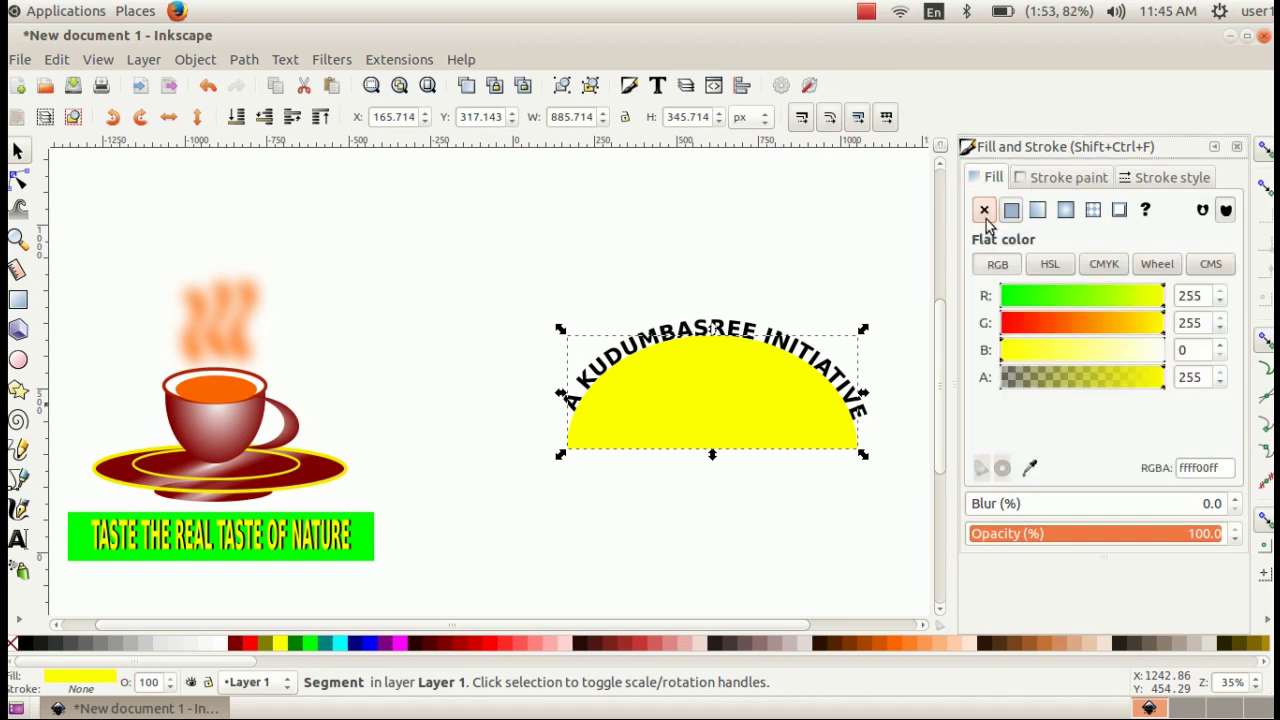
{"action": "left_click", "coordinate": [984, 210]}
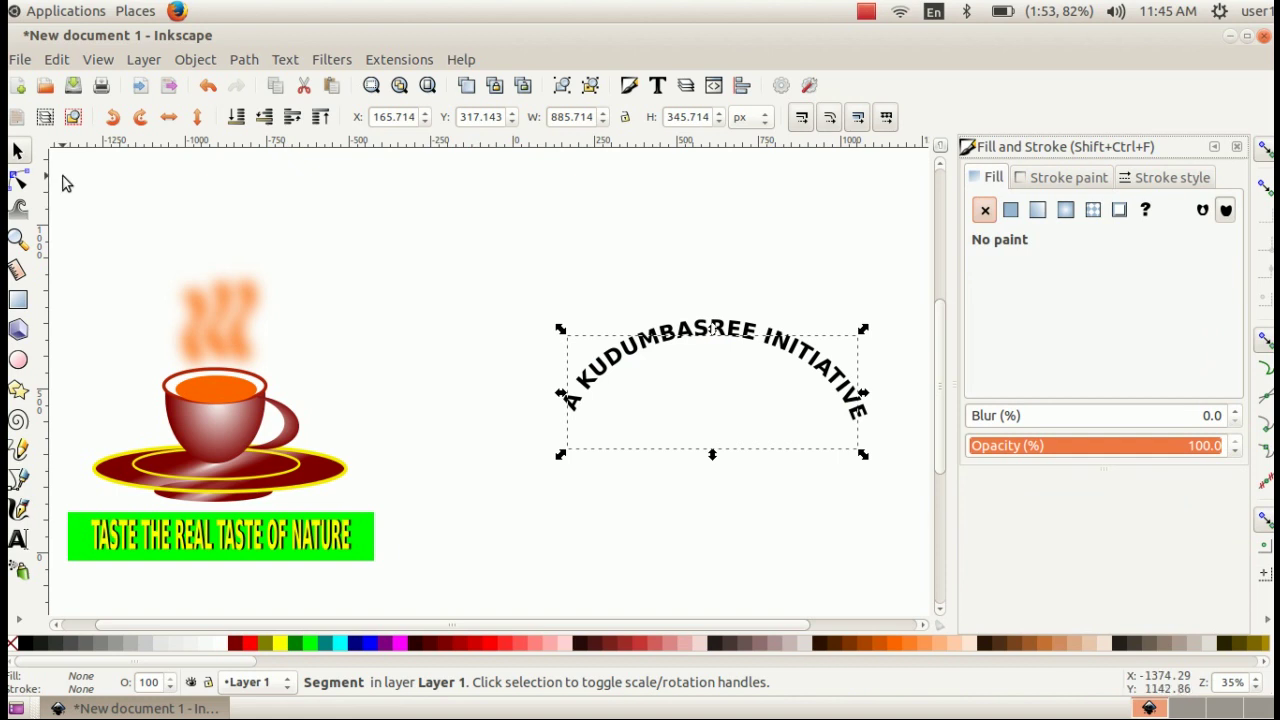
Select both the arc and the curved heading and bring up the Object menu
{"action": "left_click", "coordinate": [18, 152]}
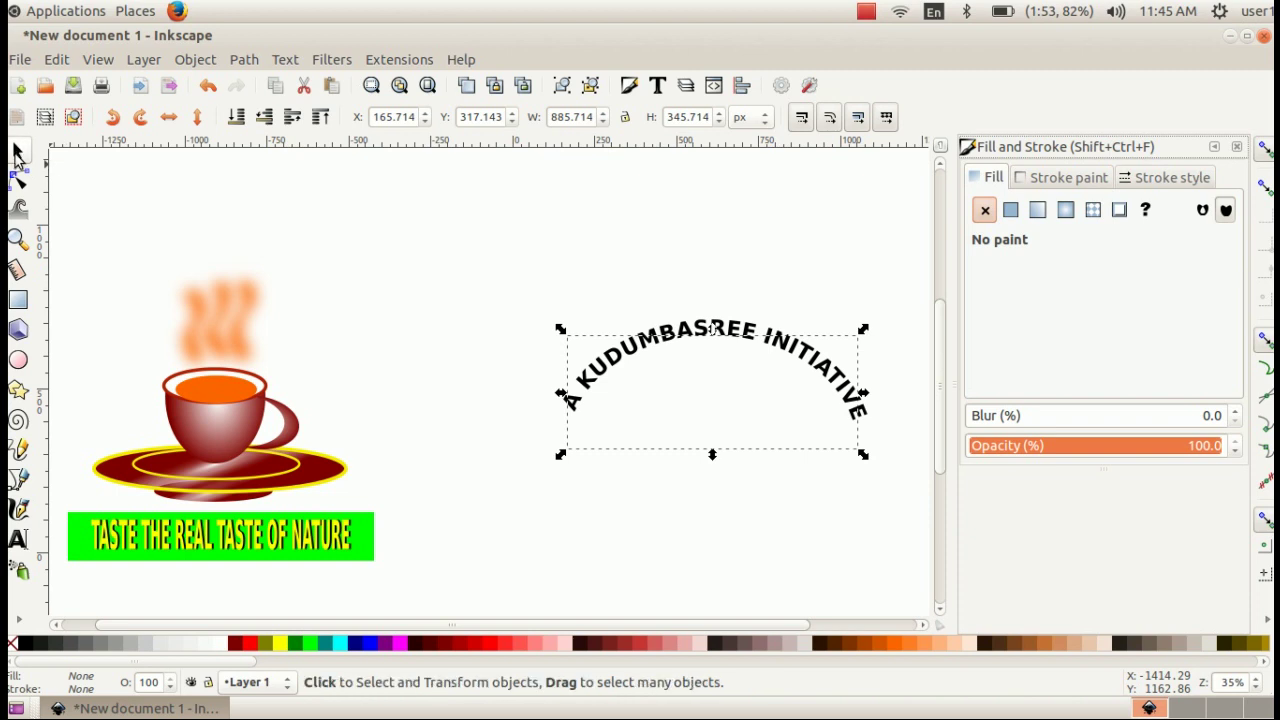
{"action": "left_click_drag", "start_coordinate": [511, 207], "coordinate": [890, 470]}
{"action": "left_click", "coordinate": [196, 60]}
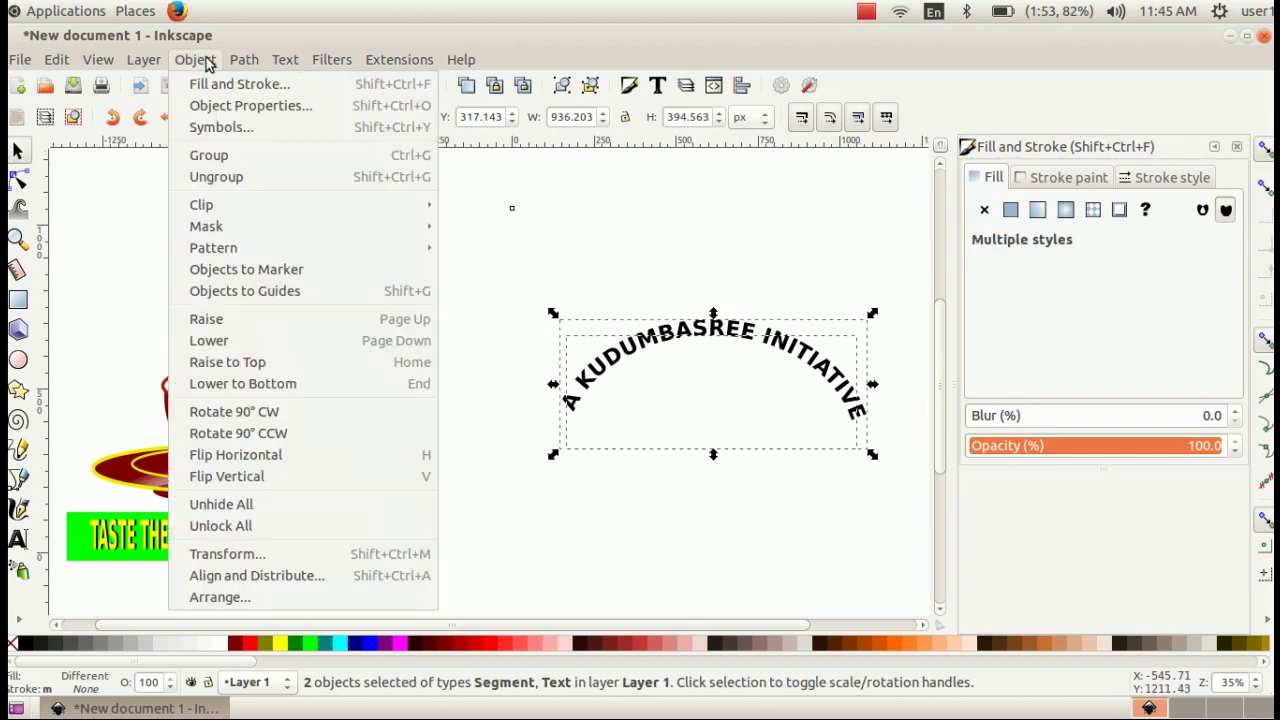
Group the arc with the curved heading, then stack the heading, tea cup and green slogan banner vertically
{"action": "left_click", "coordinate": [239, 155]}
{"action": "left_click", "coordinate": [725, 362]}
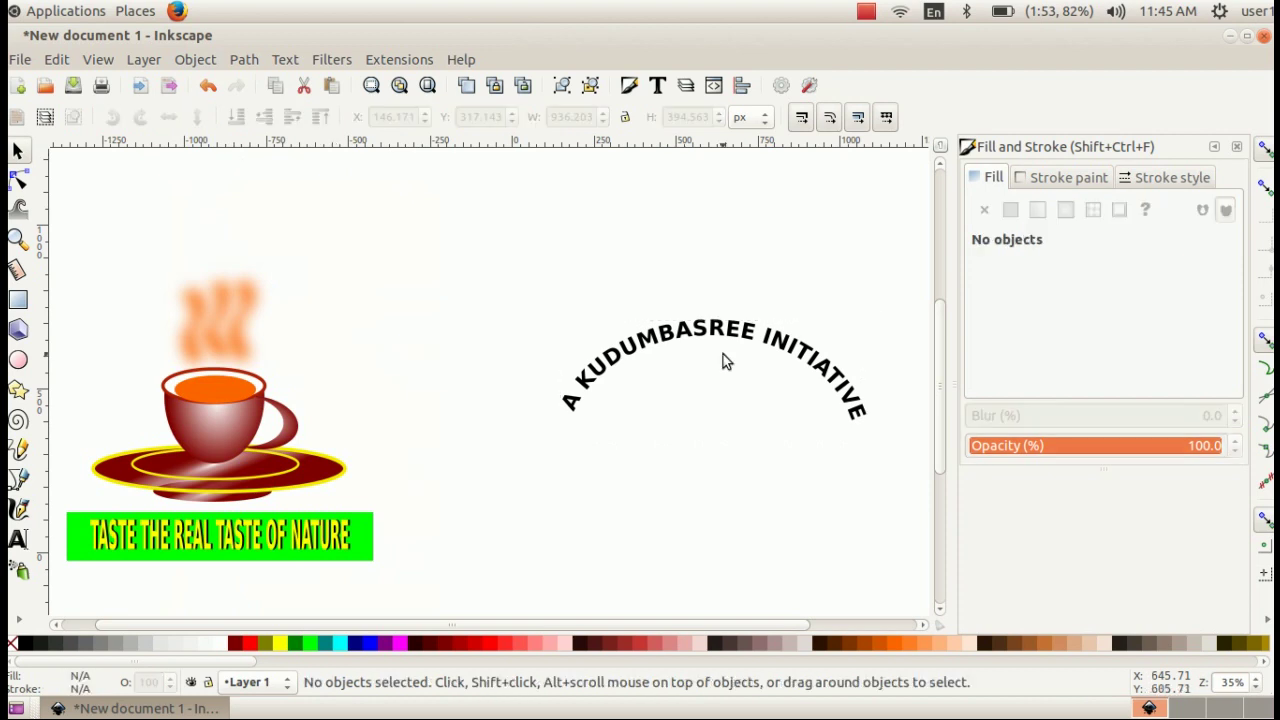
{"action": "left_click", "coordinate": [722, 342]}
{"action": "left_click_drag", "start_coordinate": [726, 338], "coordinate": [665, 207]}
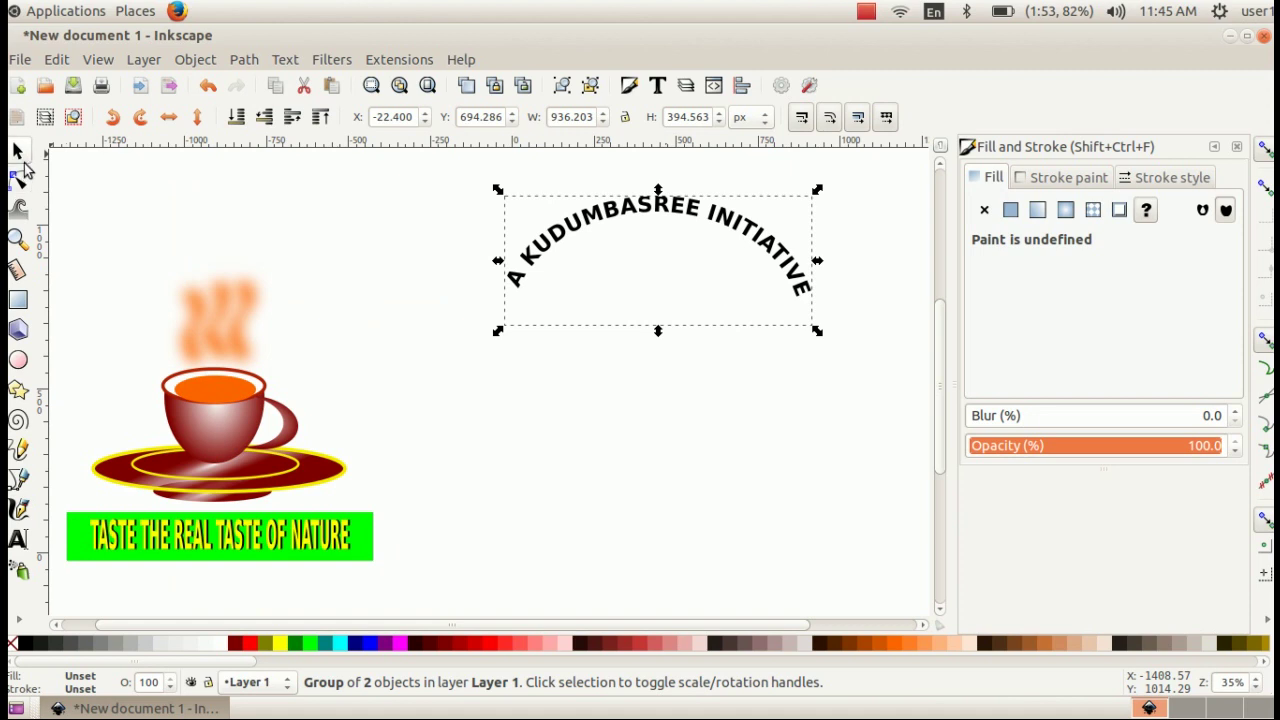
{"action": "left_click_drag", "start_coordinate": [224, 419], "coordinate": [660, 422]}
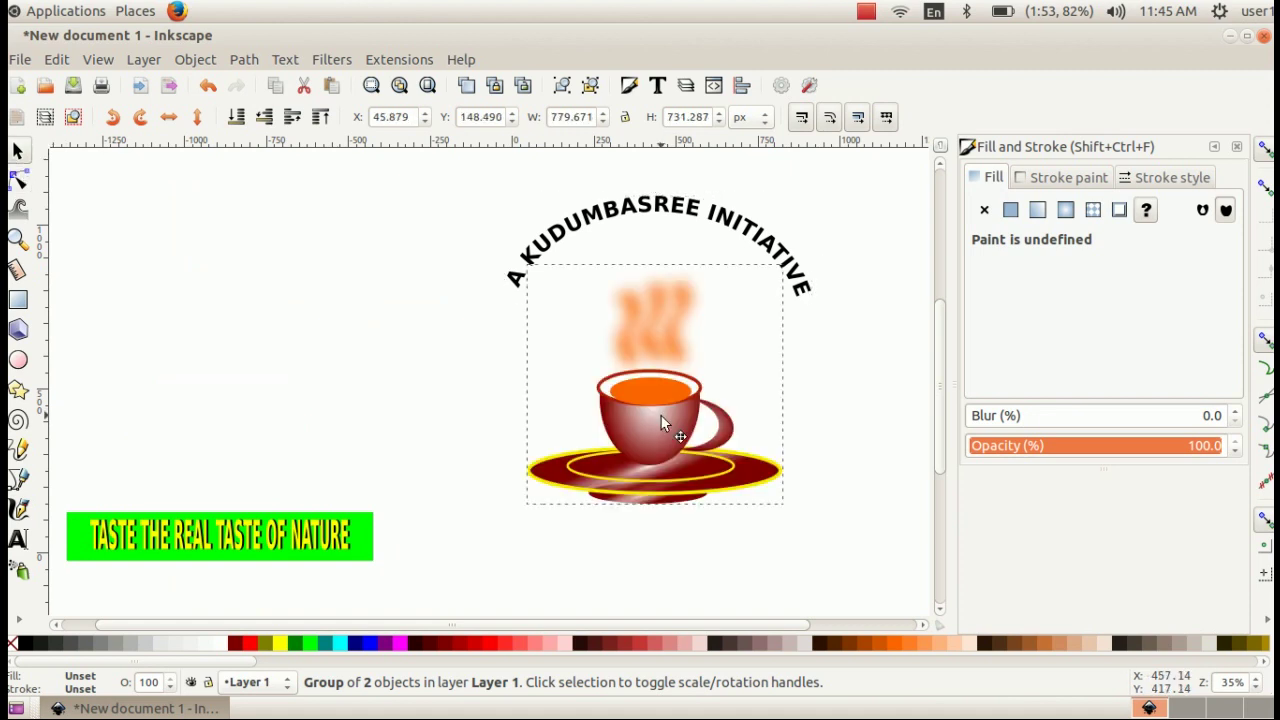
{"action": "left_click_drag", "start_coordinate": [660, 415], "coordinate": [647, 395]}
{"action": "left_click", "coordinate": [582, 584]}
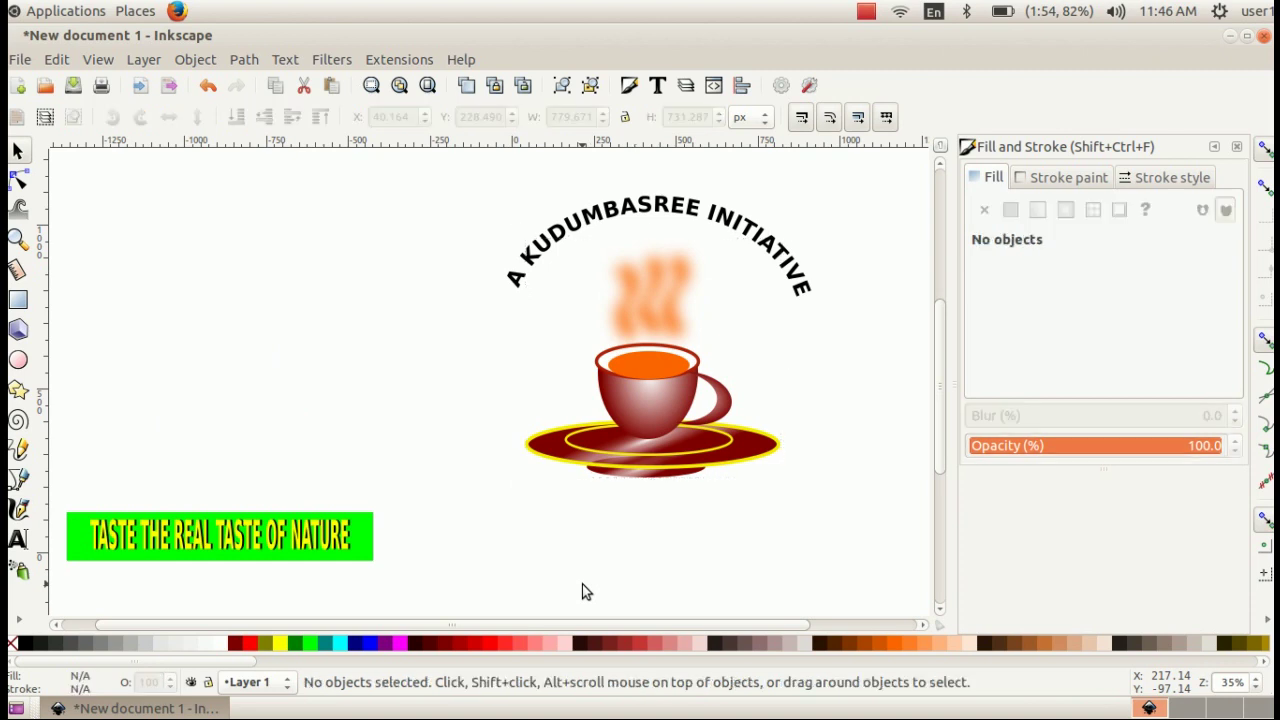
{"action": "left_click_drag", "start_coordinate": [243, 536], "coordinate": [670, 505]}
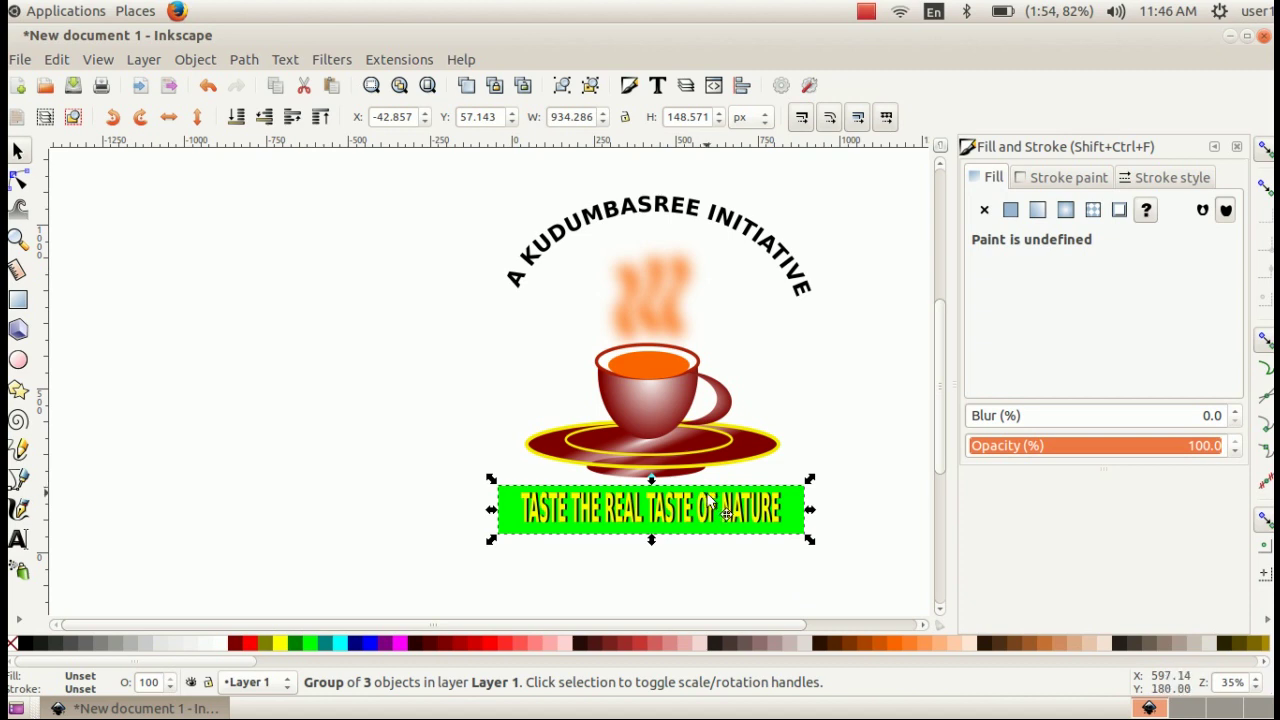
{"action": "left_click_drag", "start_coordinate": [706, 497], "coordinate": [710, 494]}
Group the heading, cup and banner into one logo, move it left and shrink it
{"action": "left_click_drag", "start_coordinate": [433, 171], "coordinate": [864, 580]}
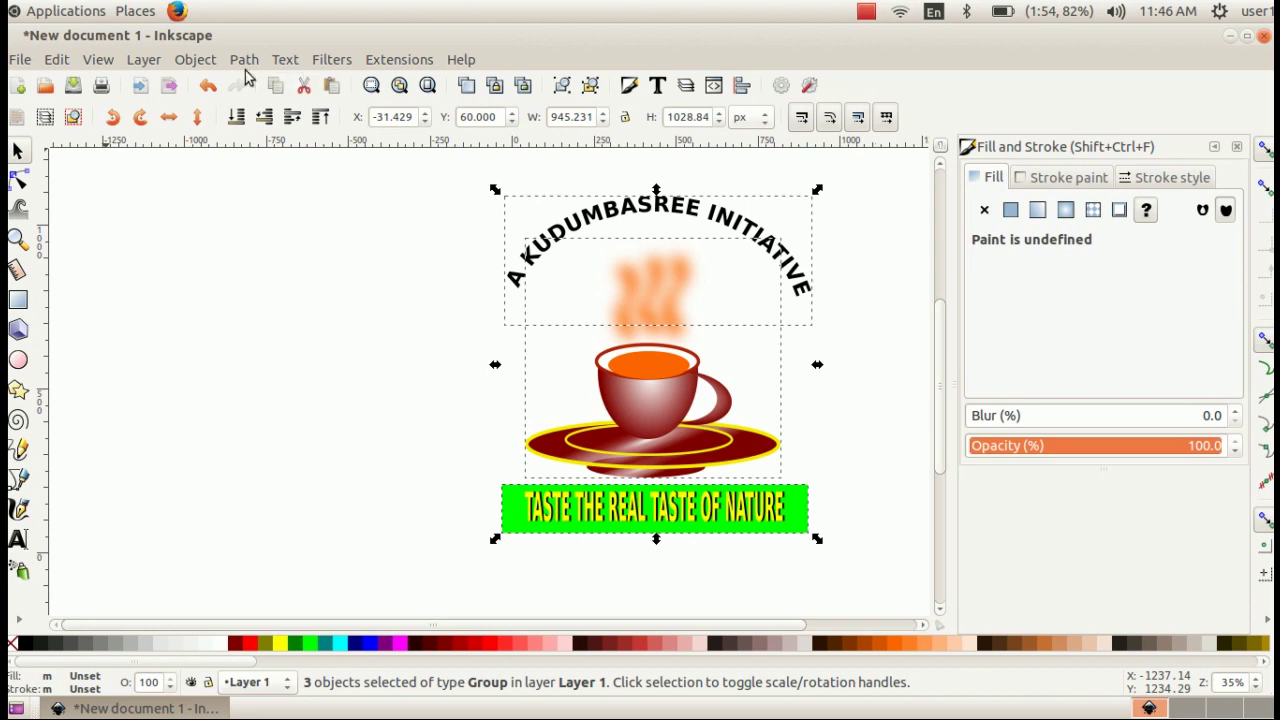
{"action": "left_click", "coordinate": [195, 59]}
{"action": "left_click", "coordinate": [233, 158]}
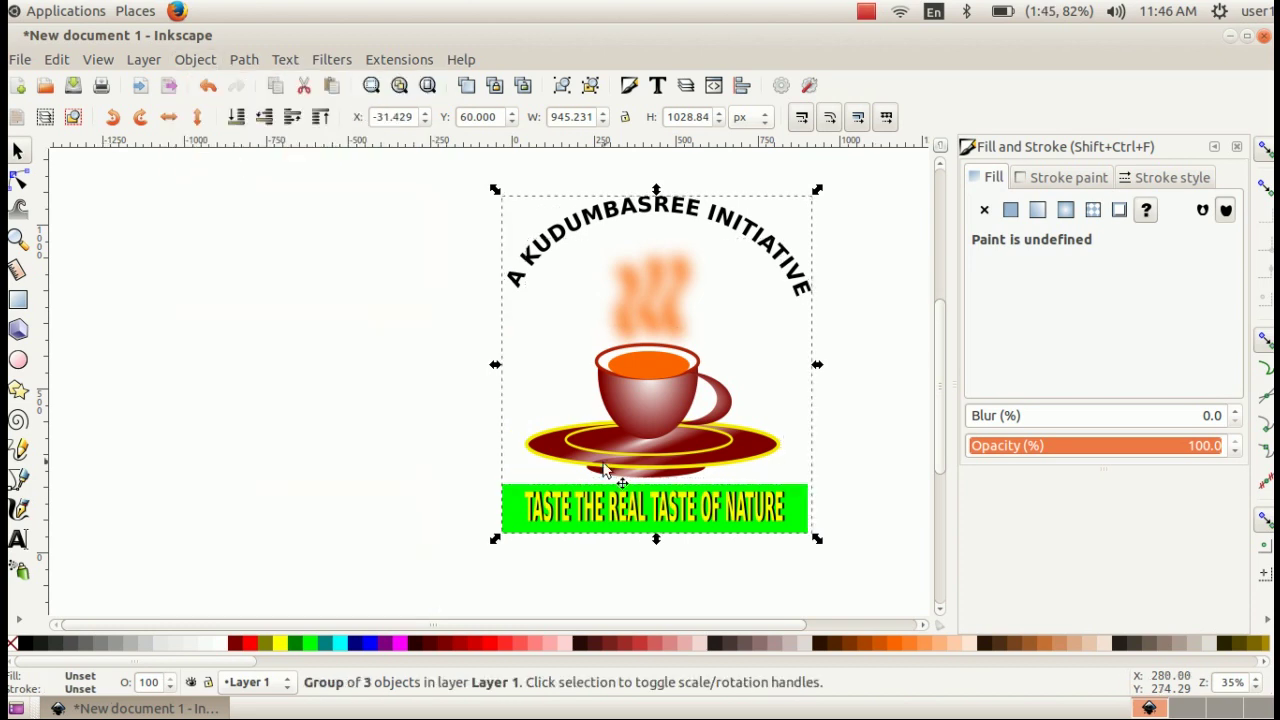
{"action": "key", "text": "Escape"}
{"action": "left_click_drag", "start_coordinate": [649, 389], "coordinate": [215, 406]}
{"action": "left_click_drag", "start_coordinate": [386, 212], "coordinate": [296, 265]}
{"action": "left_click", "coordinate": [357, 394]}
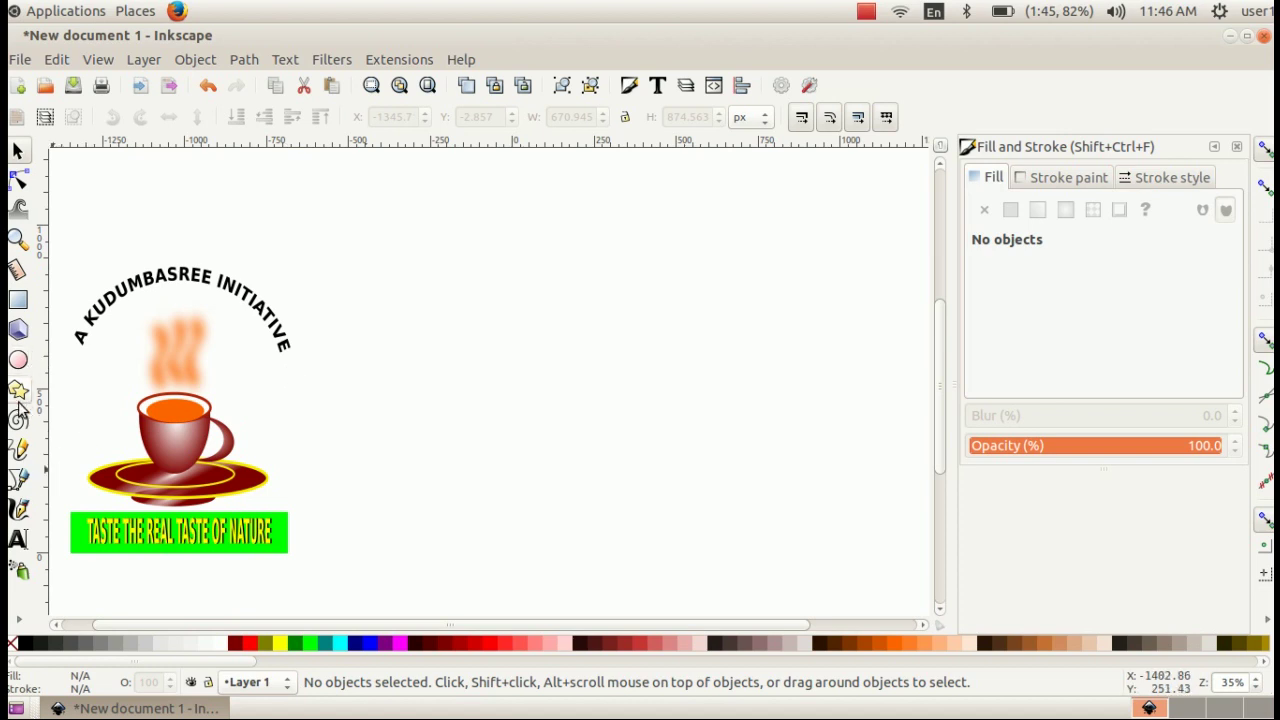
{"action": "left_click", "coordinate": [18, 300]}
Draw a large rectangle, fill it yellow, and stretch it to about 1780×1117 px toward the logo
{"action": "mouse_move", "coordinate": [382, 253]}
{"action": "left_mouse_down"}
{"action": "mouse_move", "coordinate": [781, 520]}
{"action": "mouse_move", "coordinate": [878, 560]}
{"action": "left_mouse_up"}
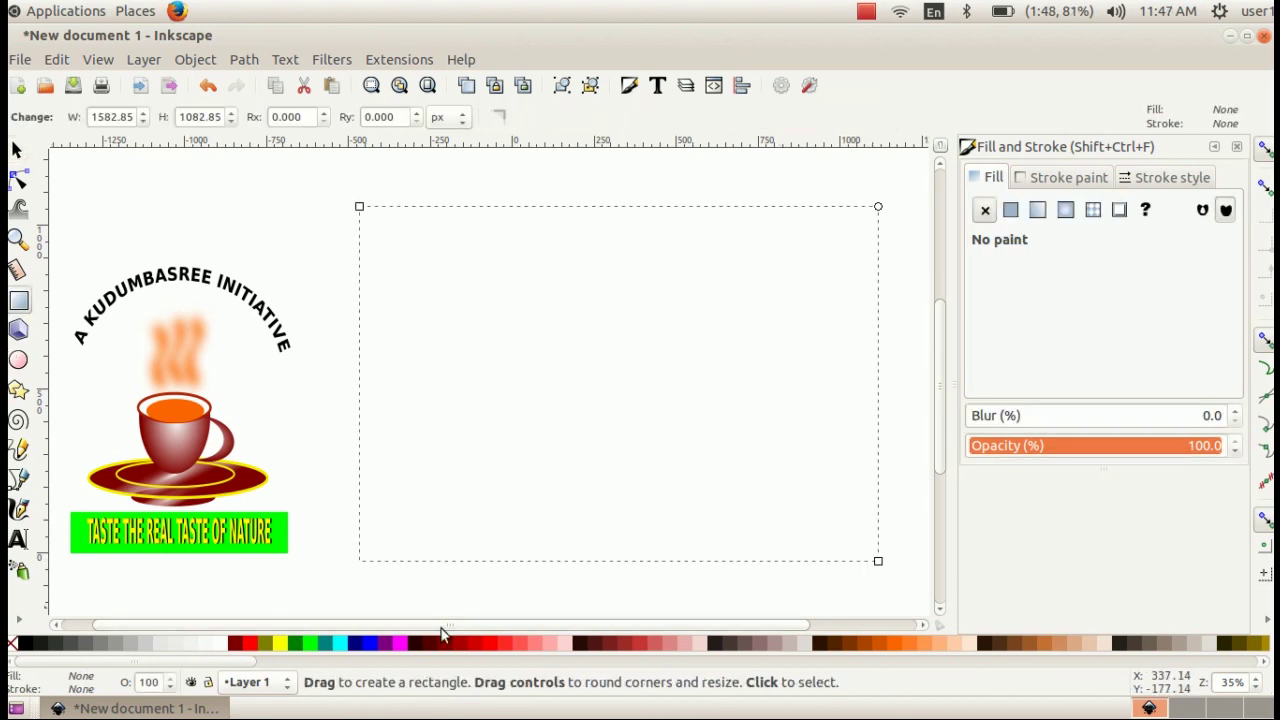
{"action": "left_click", "coordinate": [280, 646]}
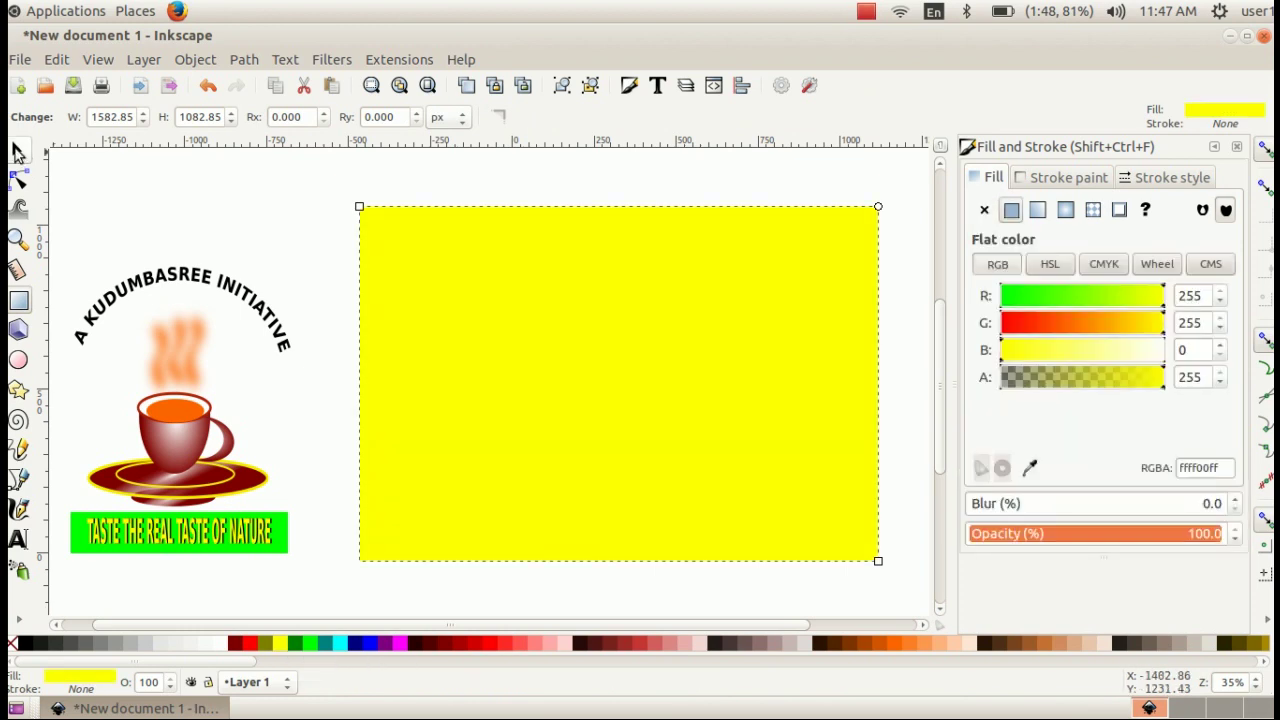
{"action": "left_click", "coordinate": [16, 151]}
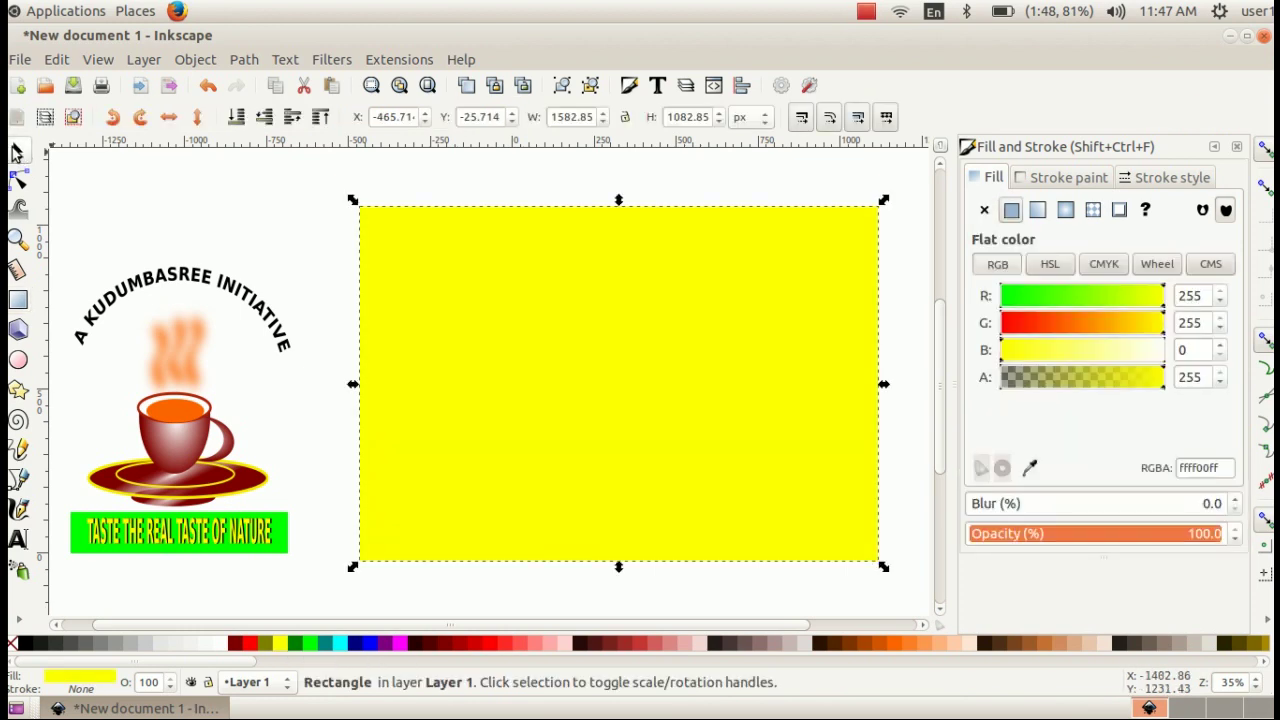
{"action": "left_click_drag", "start_coordinate": [352, 200], "coordinate": [319, 203]}
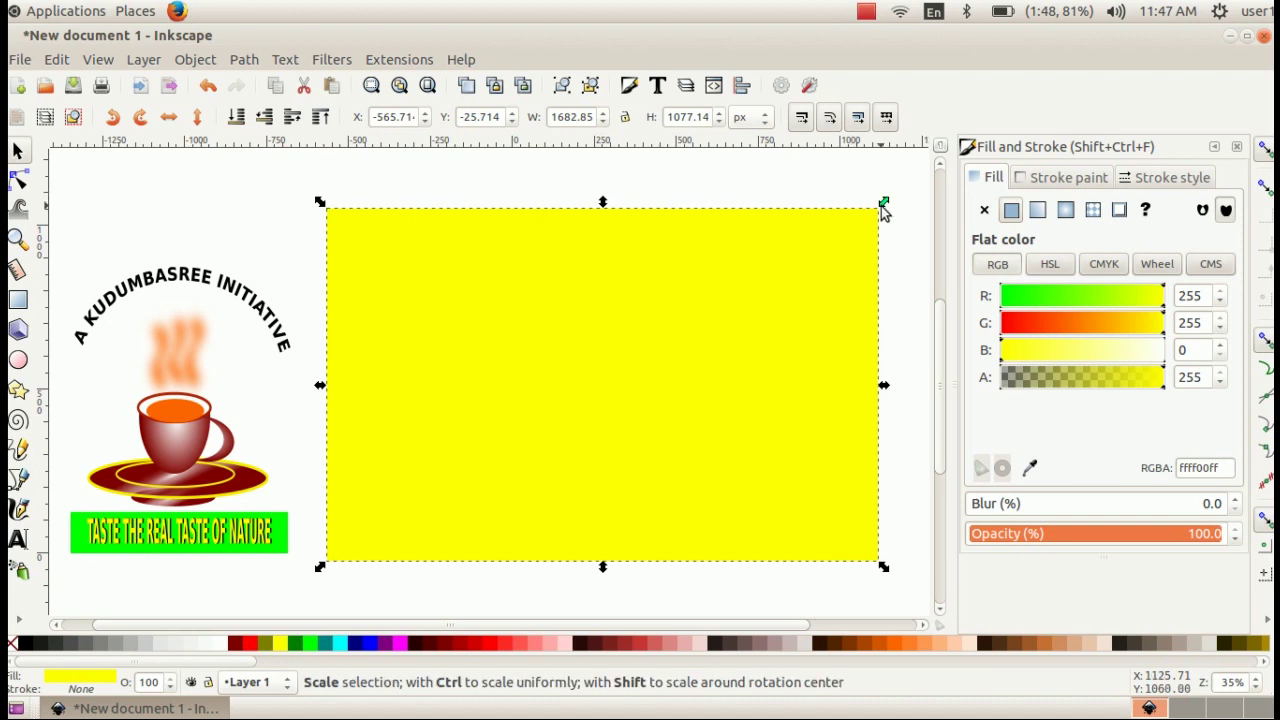
{"action": "left_click_drag", "start_coordinate": [884, 204], "coordinate": [913, 193]}
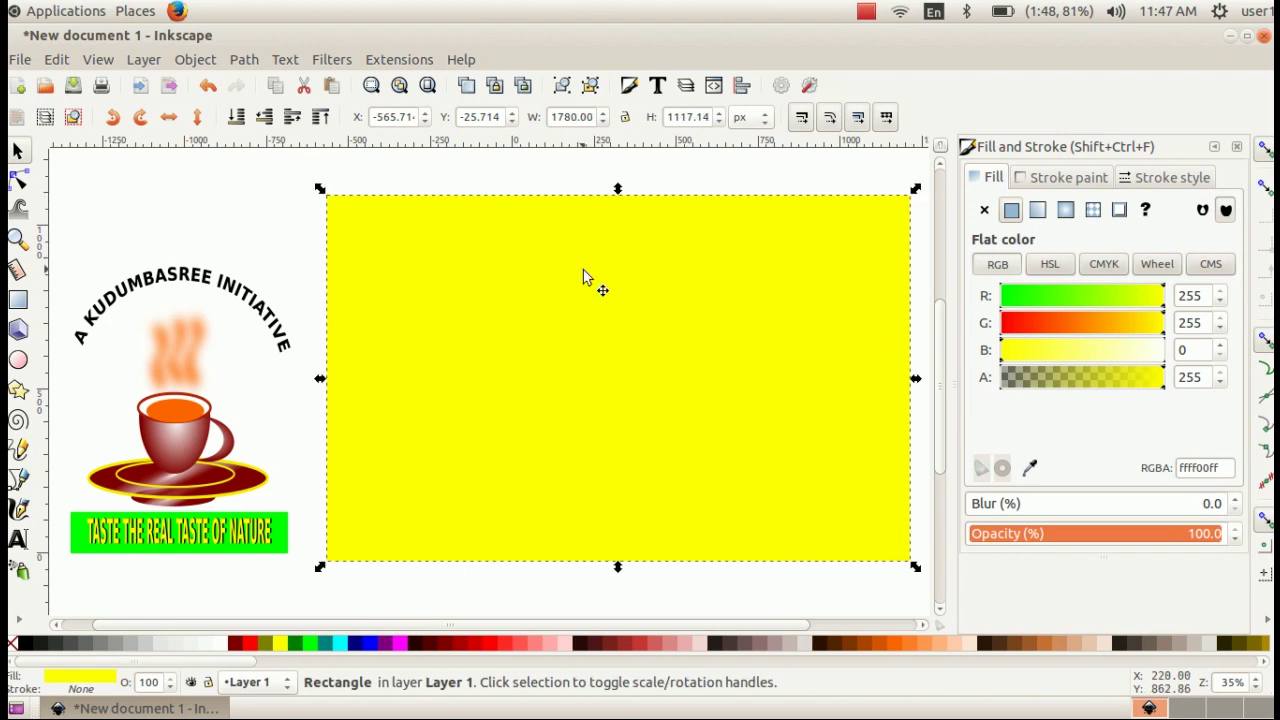
{"action": "left_click", "coordinate": [262, 188]}
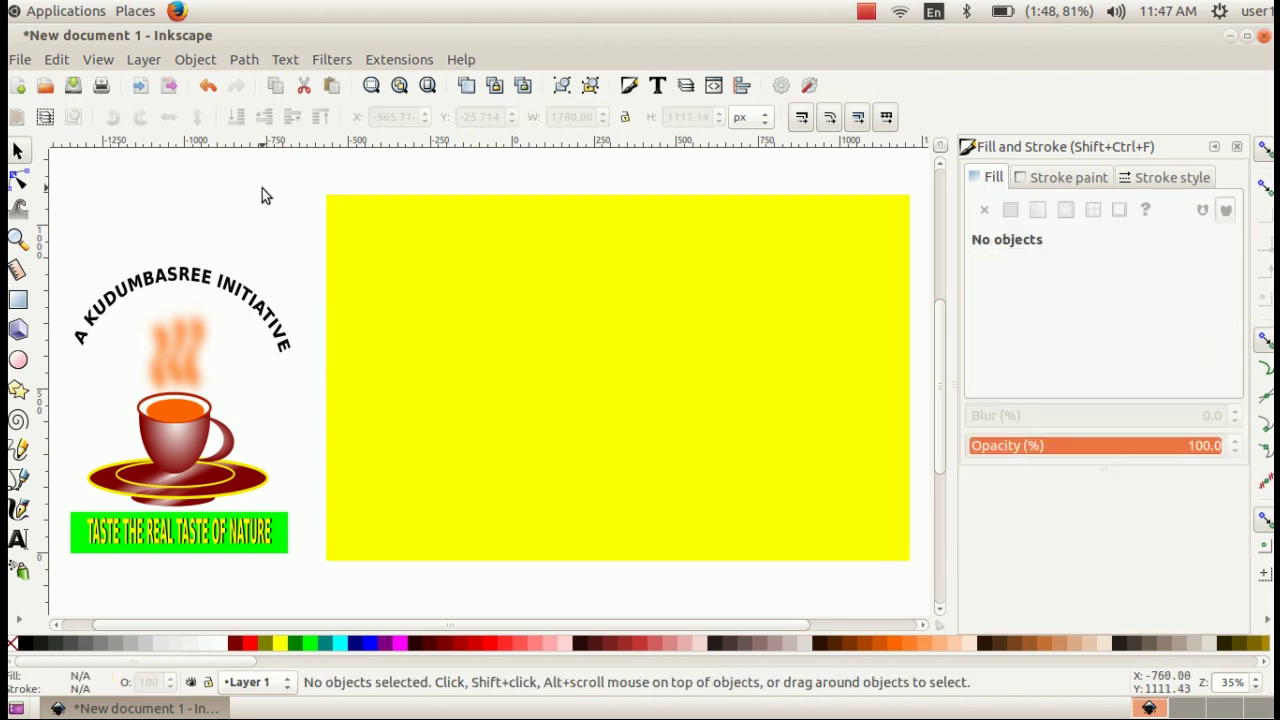
{"action": "left_click", "coordinate": [20, 60]}
Import bg_image2.jpg from School_Resources > Standard_10 as an embedded image
{"action": "left_click", "coordinate": [77, 262]}
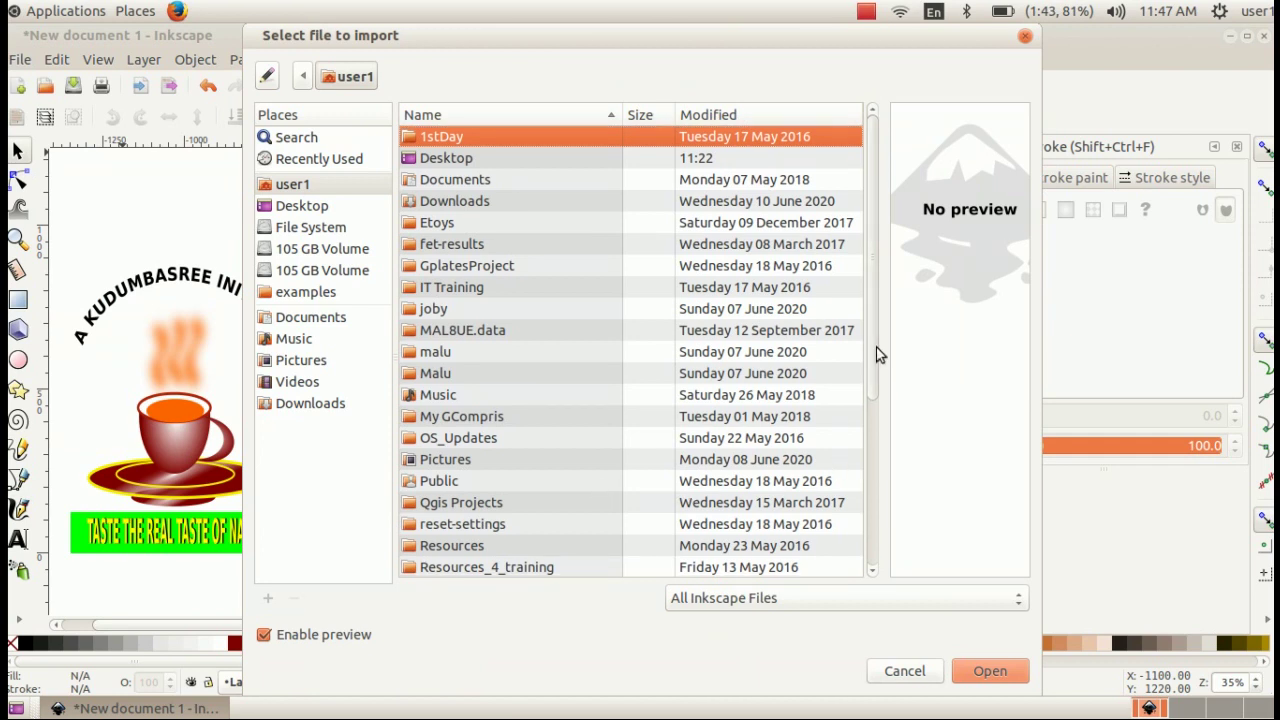
{"action": "scroll", "coordinate": [876, 352], "scroll_direction": "down", "scroll_amount": 2}
{"action": "double_click", "coordinate": [487, 510]}
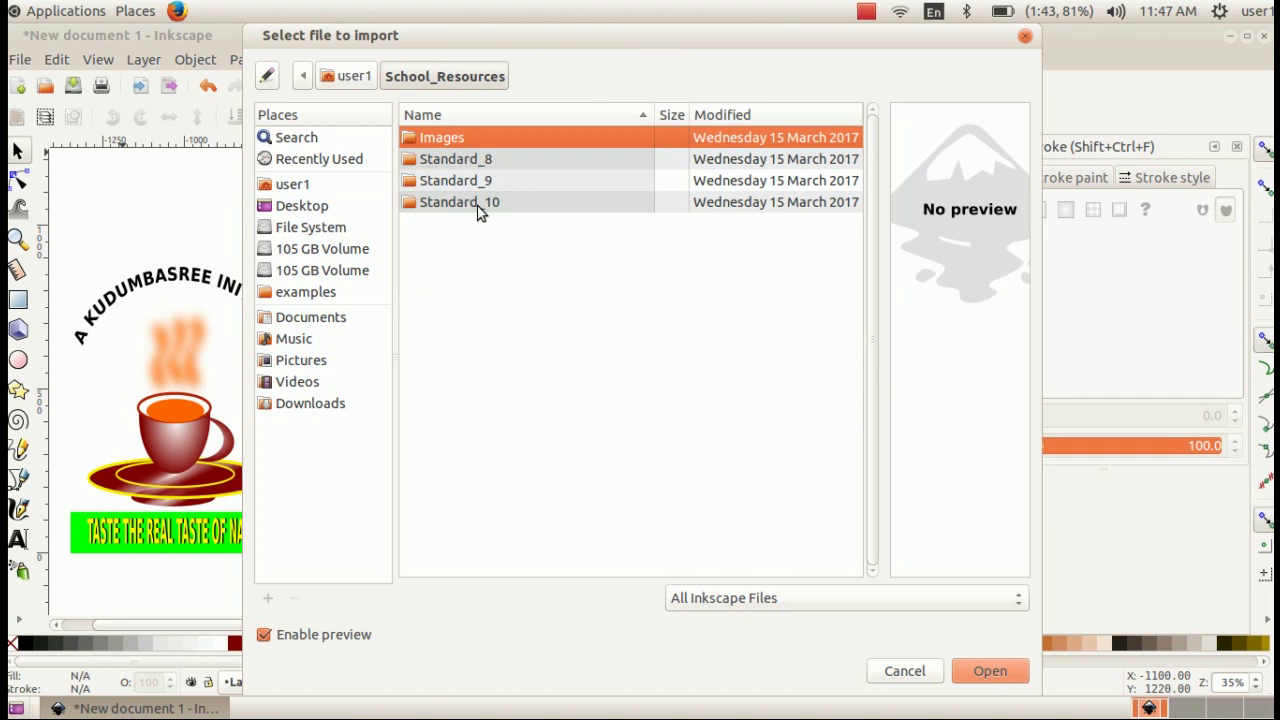
{"action": "left_click", "coordinate": [478, 206]}
{"action": "double_click", "coordinate": [478, 206]}
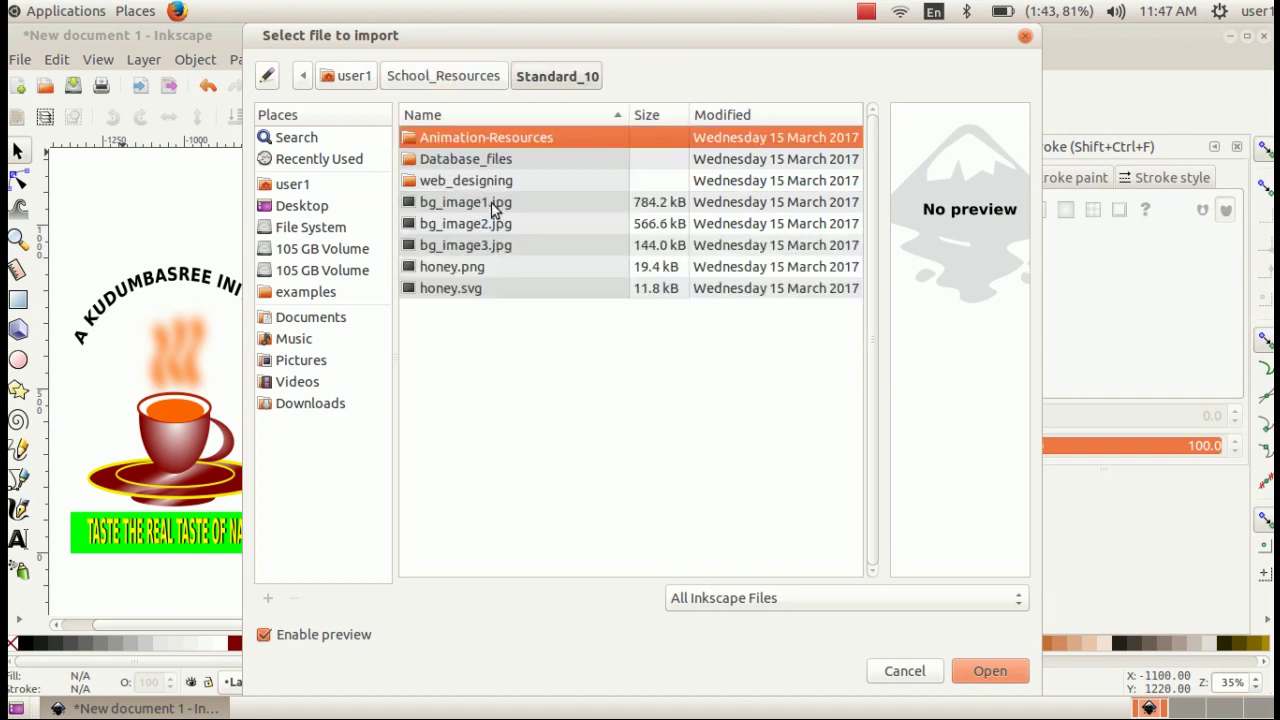
{"action": "left_click", "coordinate": [493, 224]}
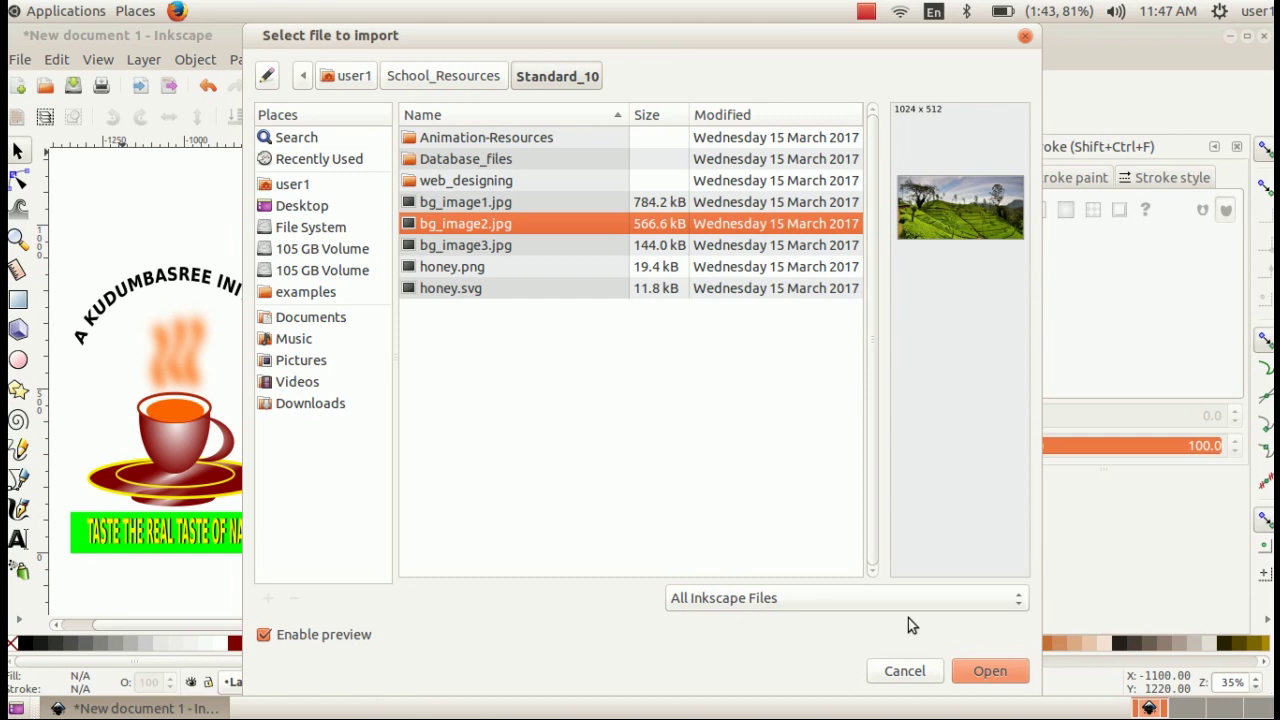
{"action": "left_click", "coordinate": [978, 665]}
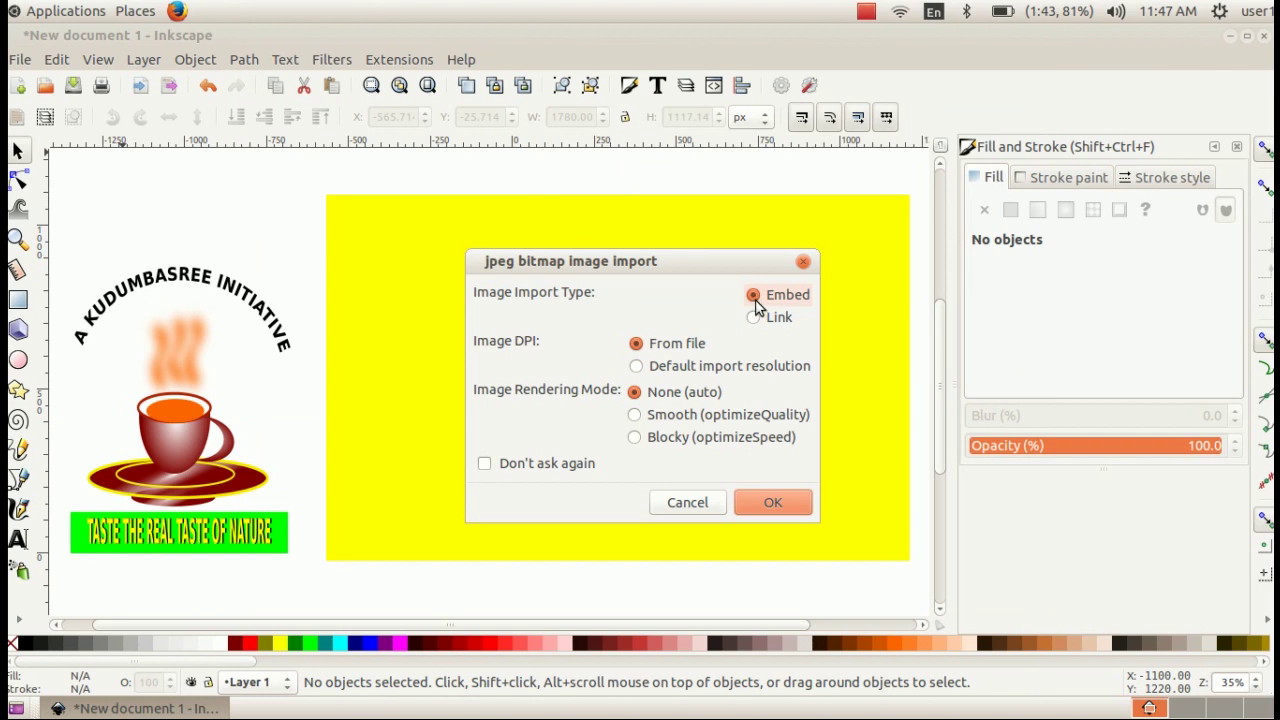
{"action": "key", "text": "Return"}
{"action": "left_click_drag", "start_coordinate": [349, 223], "coordinate": [349, 224]}
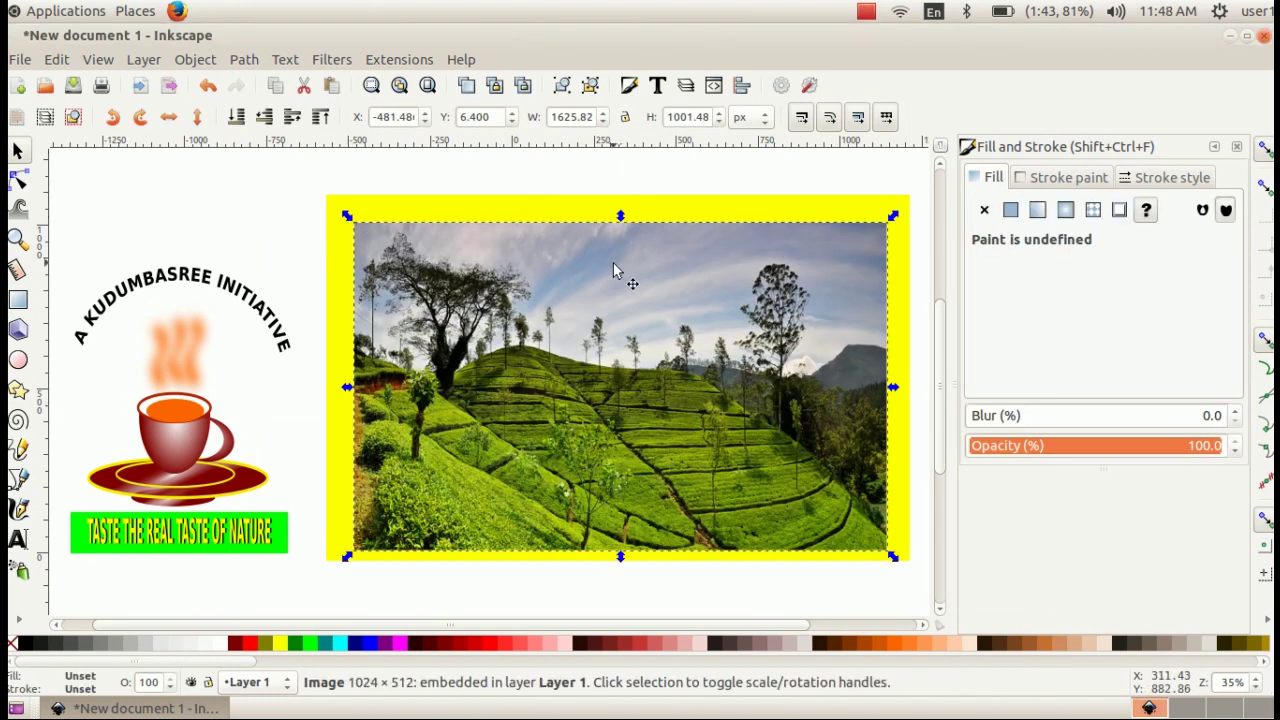
Stretch the photo's top, left and right edges to about 1680×1033 px, leaving a narrow yellow border
{"action": "left_click_drag", "start_coordinate": [620, 216], "coordinate": [620, 207]}
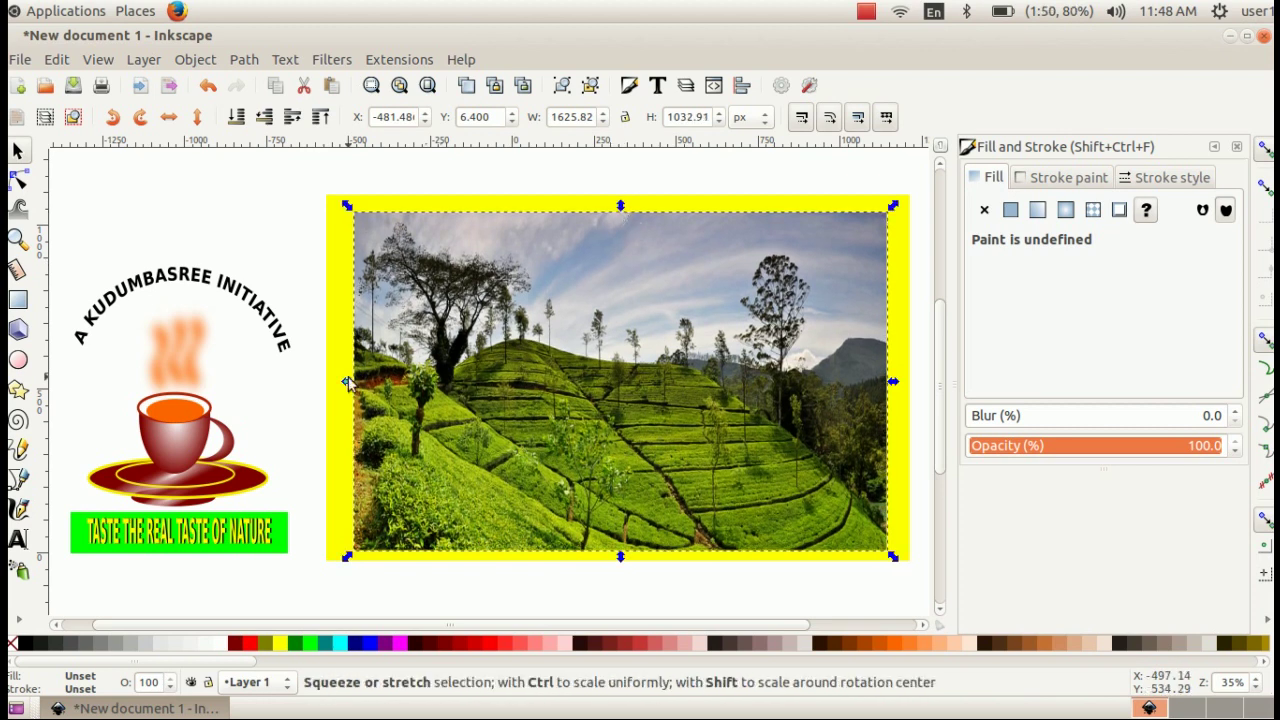
{"action": "left_click_drag", "start_coordinate": [349, 381], "coordinate": [337, 383]}
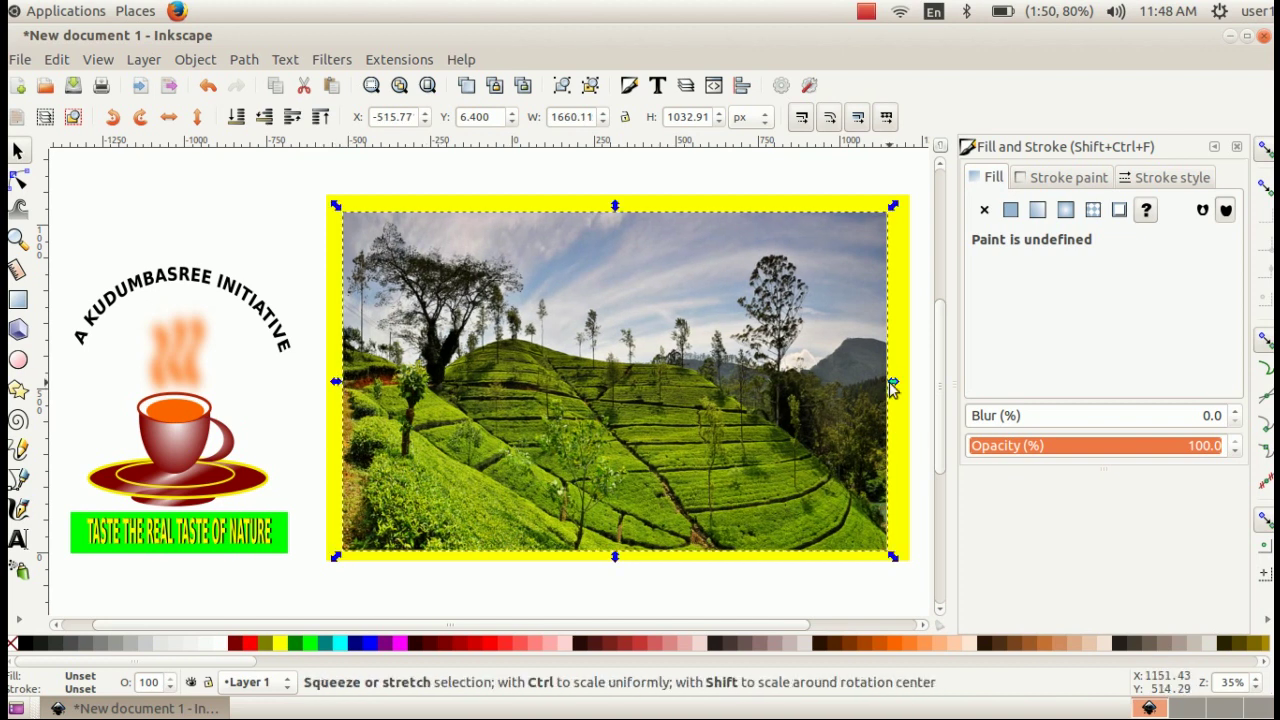
{"action": "left_click_drag", "start_coordinate": [892, 388], "coordinate": [914, 400]}
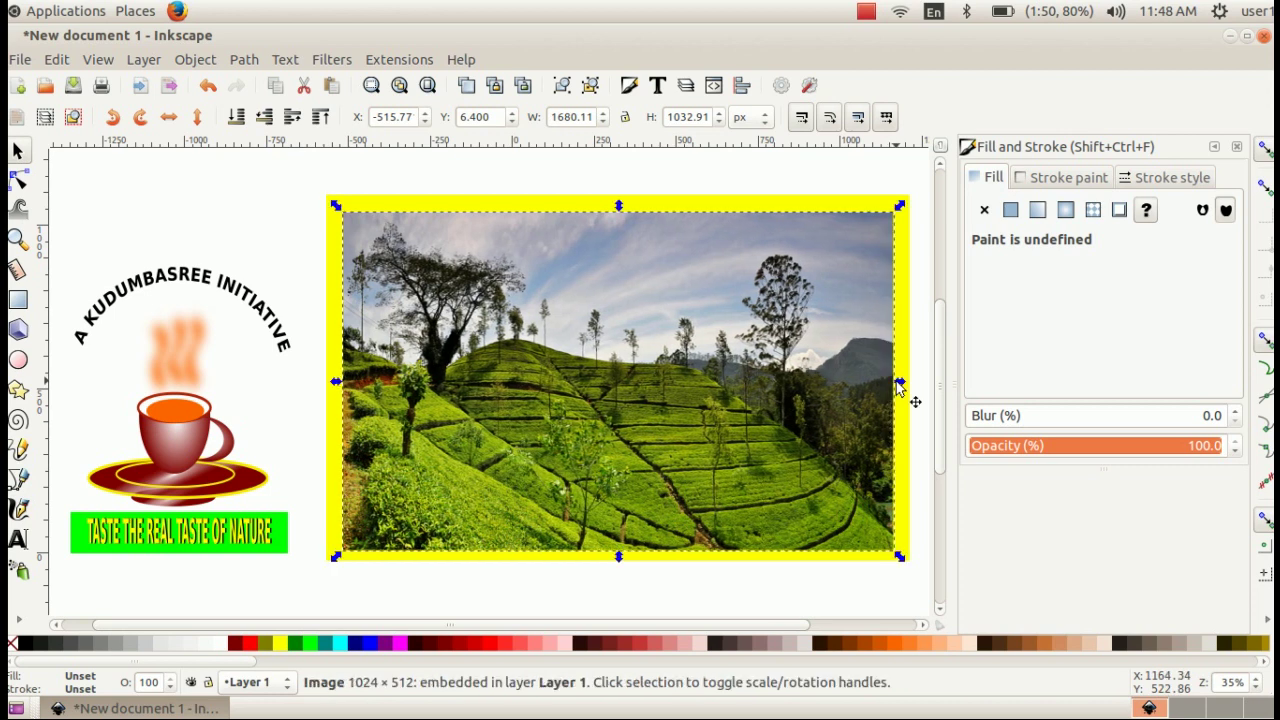
{"action": "key", "text": "Escape"}
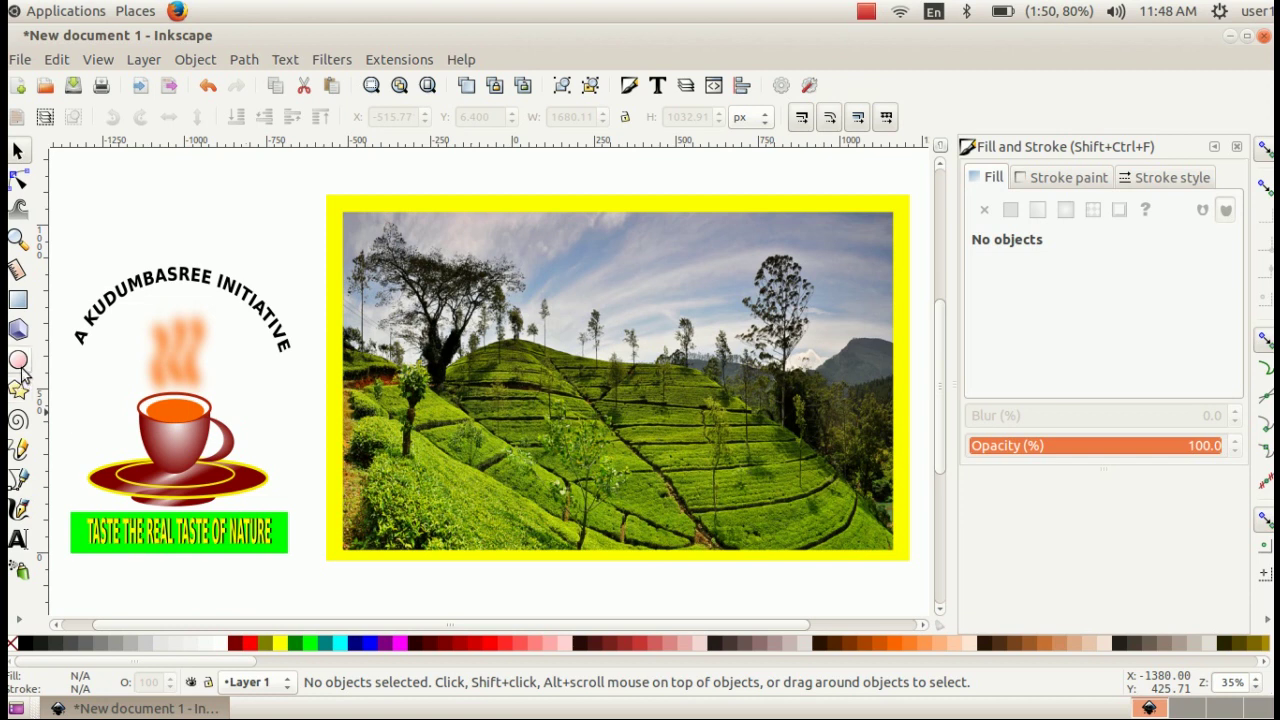
Draw a box covering the logo area and lower it to the bottom
{"action": "left_click", "coordinate": [17, 305]}
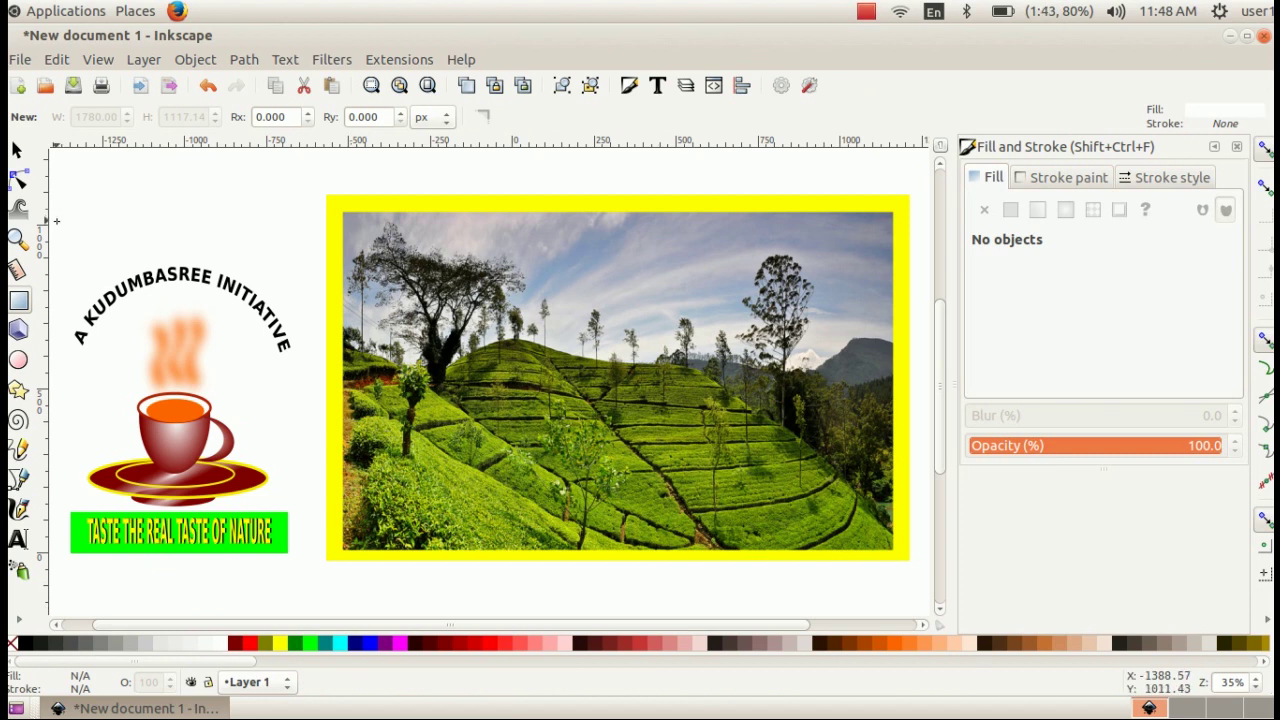
{"action": "left_click_drag", "start_coordinate": [56, 220], "coordinate": [306, 561]}
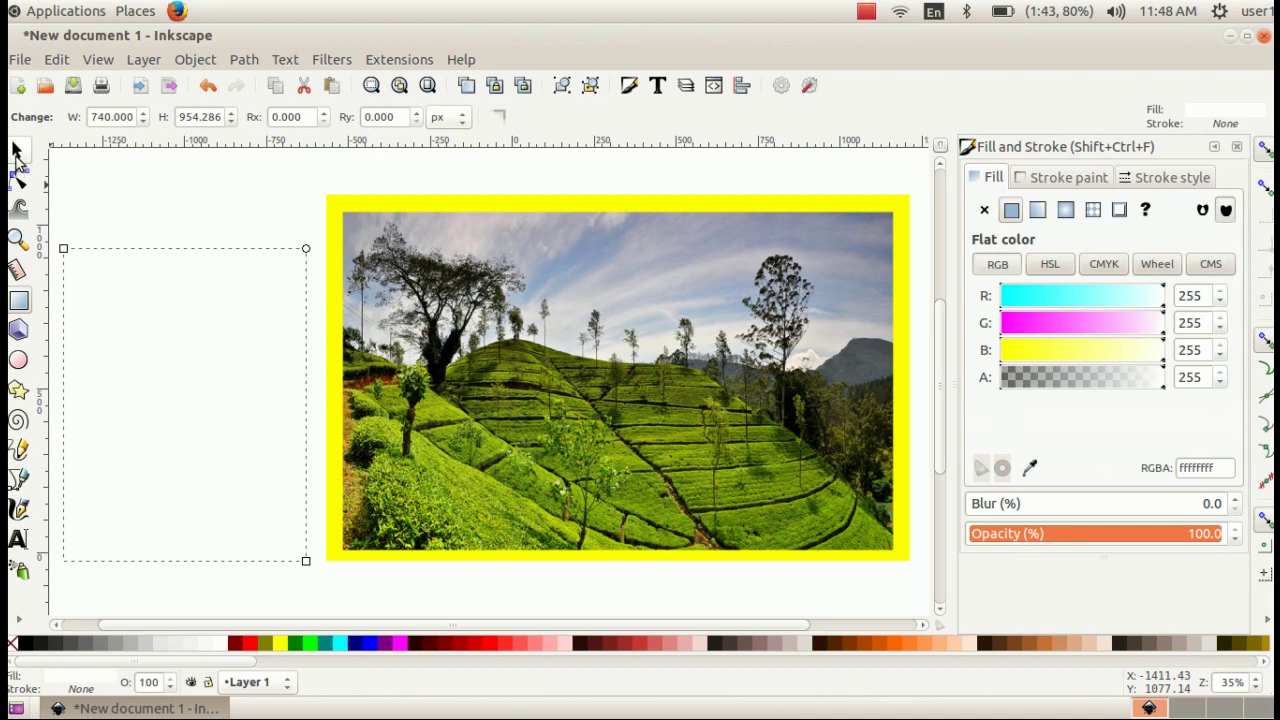
{"action": "left_click", "coordinate": [16, 152]}
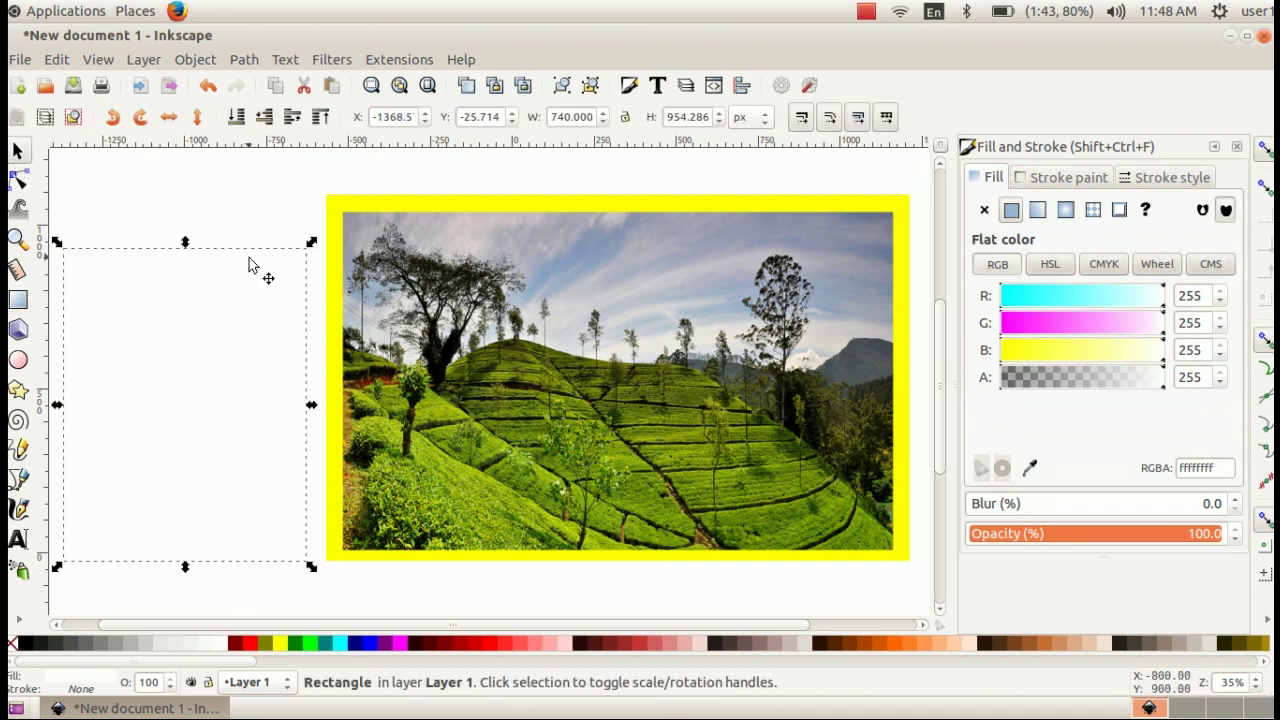
{"action": "left_click", "coordinate": [205, 61]}
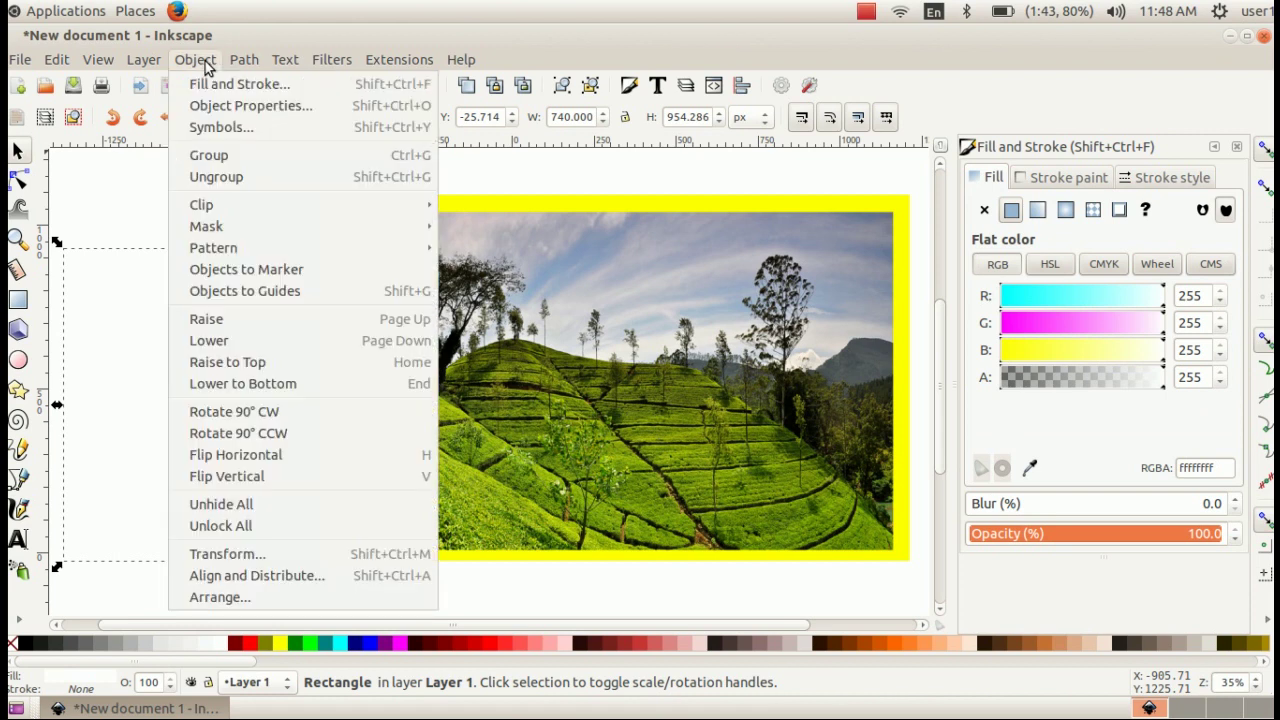
{"action": "left_click", "coordinate": [205, 61]}
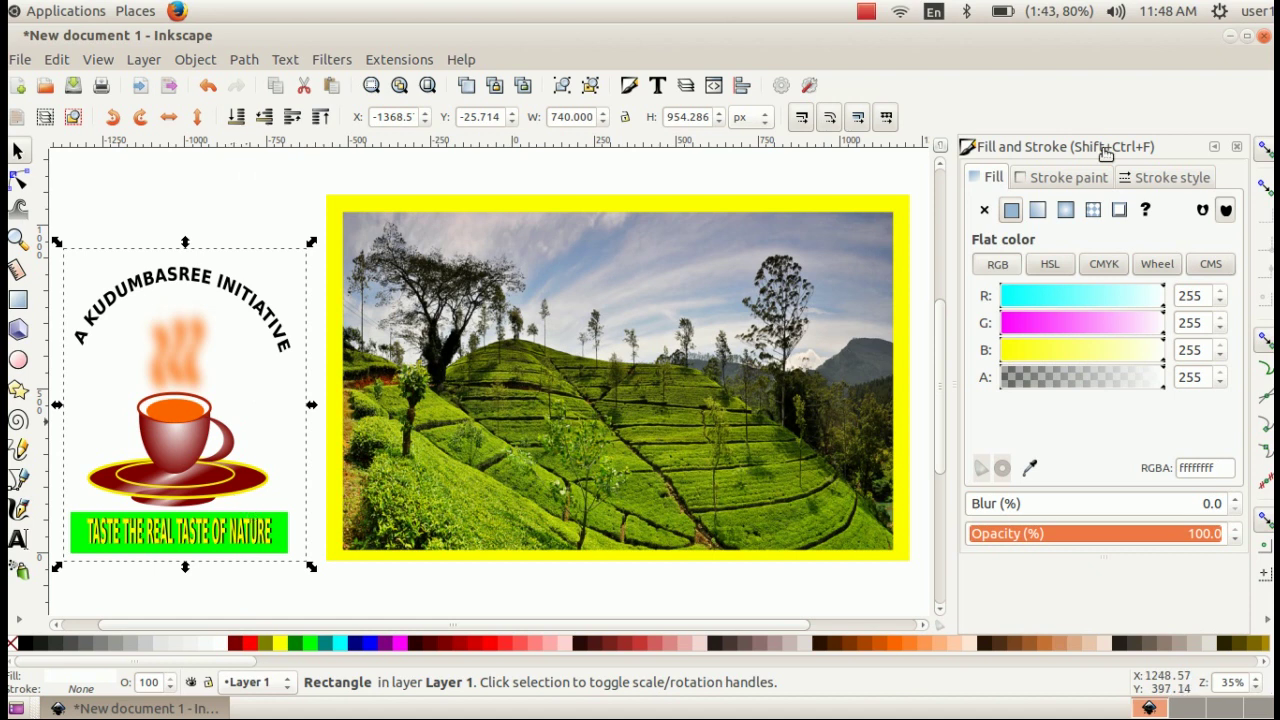
Raise the box's outline width to 0.100 and give the box a flat colour fill
{"action": "left_click", "coordinate": [1162, 180]}
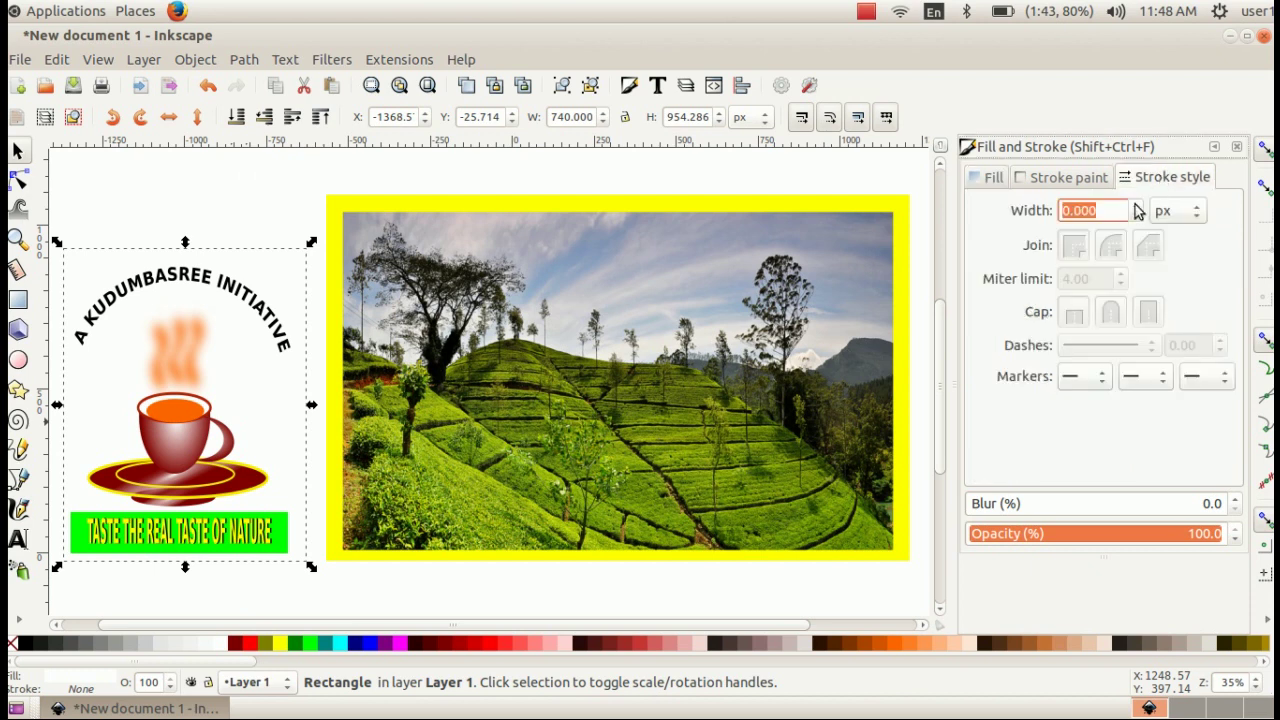
{"action": "left_click", "coordinate": [1136, 207]}
{"action": "left_click", "coordinate": [1136, 207]}
{"action": "scroll", "coordinate": [1136, 205], "scroll_direction": "down", "scroll_amount": 1}
{"action": "left_click", "coordinate": [1136, 205]}
{"action": "scroll", "coordinate": [1136, 207], "scroll_direction": "down", "scroll_amount": 1}
{"action": "left_click", "coordinate": [993, 177]}
{"action": "left_click", "coordinate": [1011, 209]}
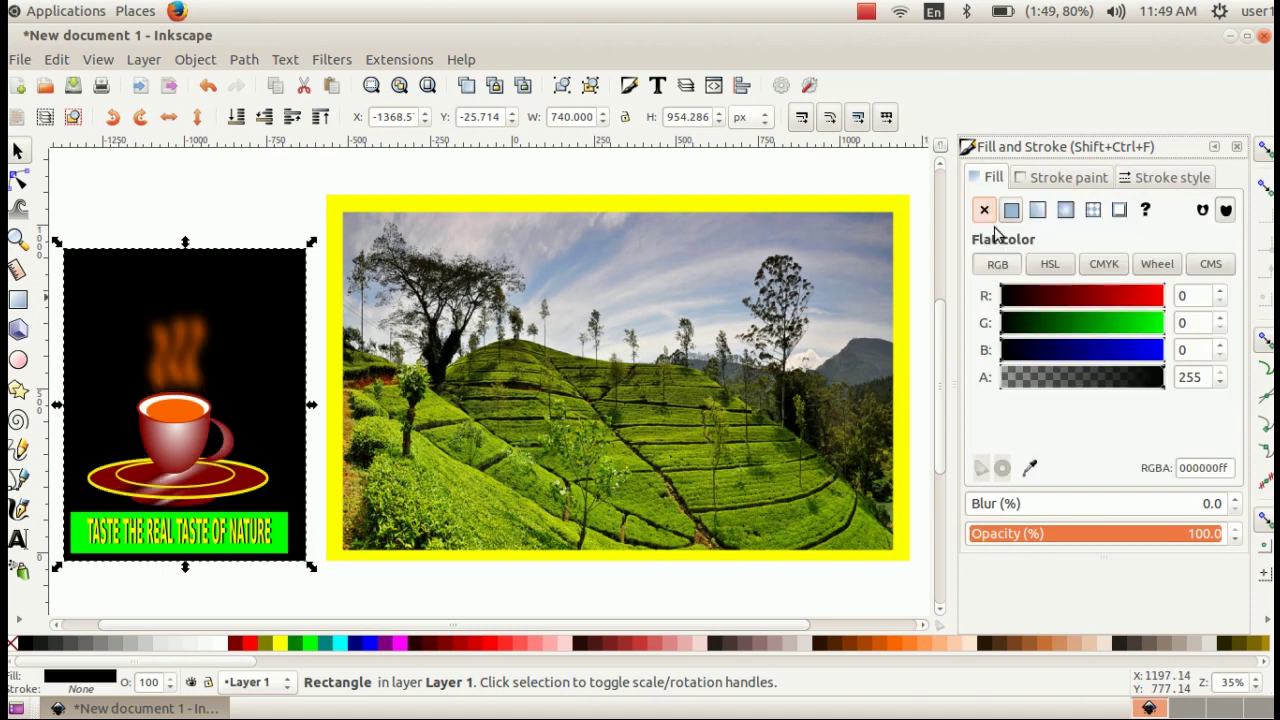
Give the outline a flat dark colour, set its width to 0.5 px, and nudge the box into place
{"action": "left_click", "coordinate": [1069, 178]}
{"action": "left_click", "coordinate": [1011, 209]}
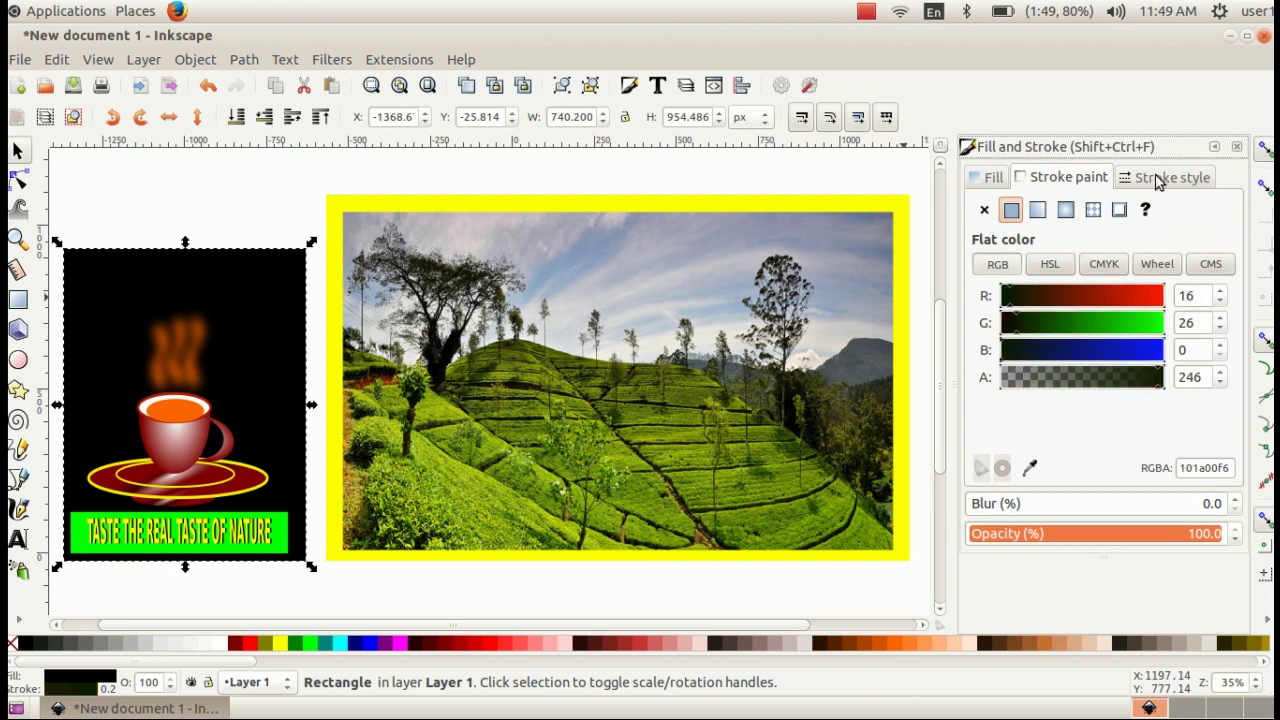
{"action": "key", "text": "ctrl+z"}
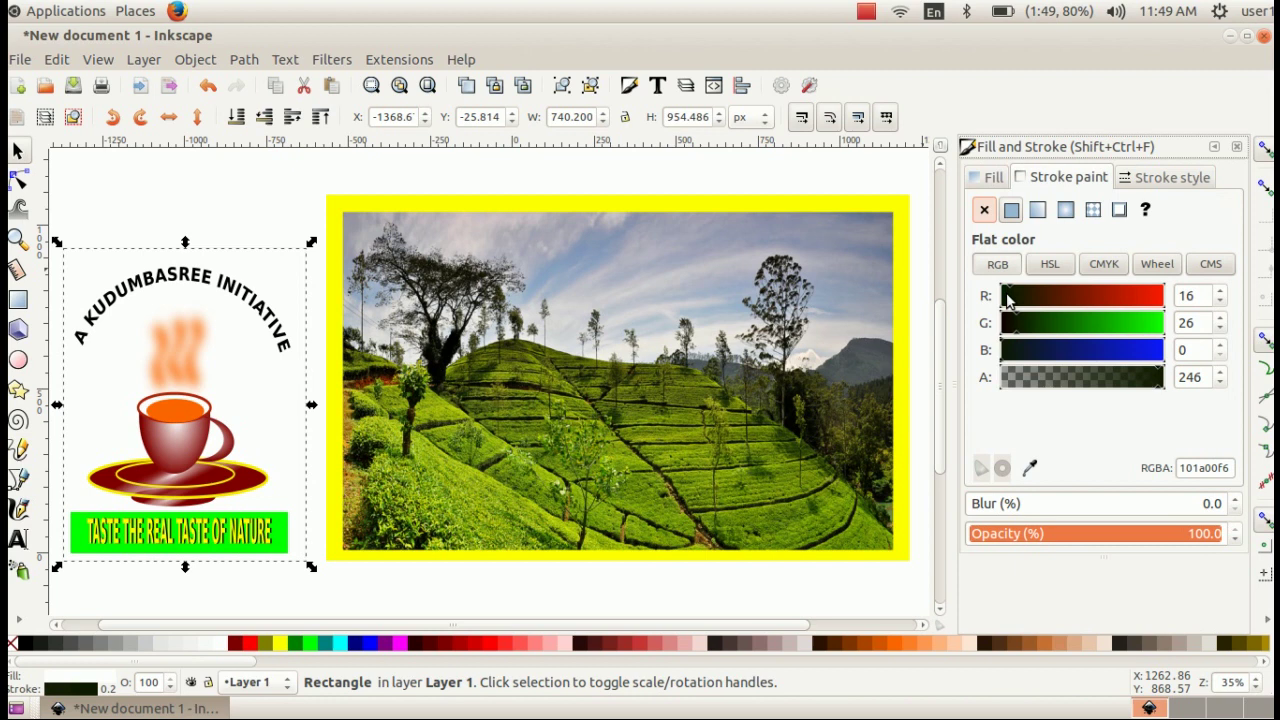
{"action": "left_click", "coordinate": [1160, 177]}
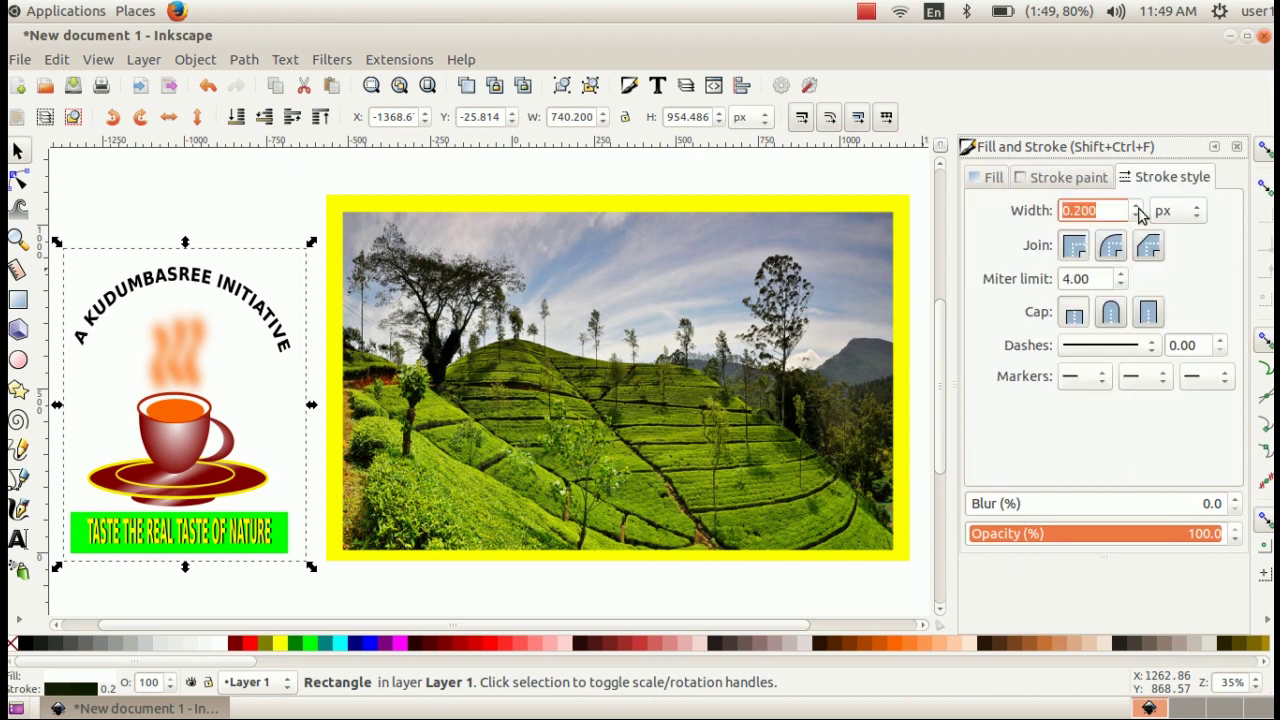
{"action": "left_click", "coordinate": [1137, 205]}
{"action": "left_click", "coordinate": [1137, 205]}
{"action": "left_click", "coordinate": [1137, 205]}
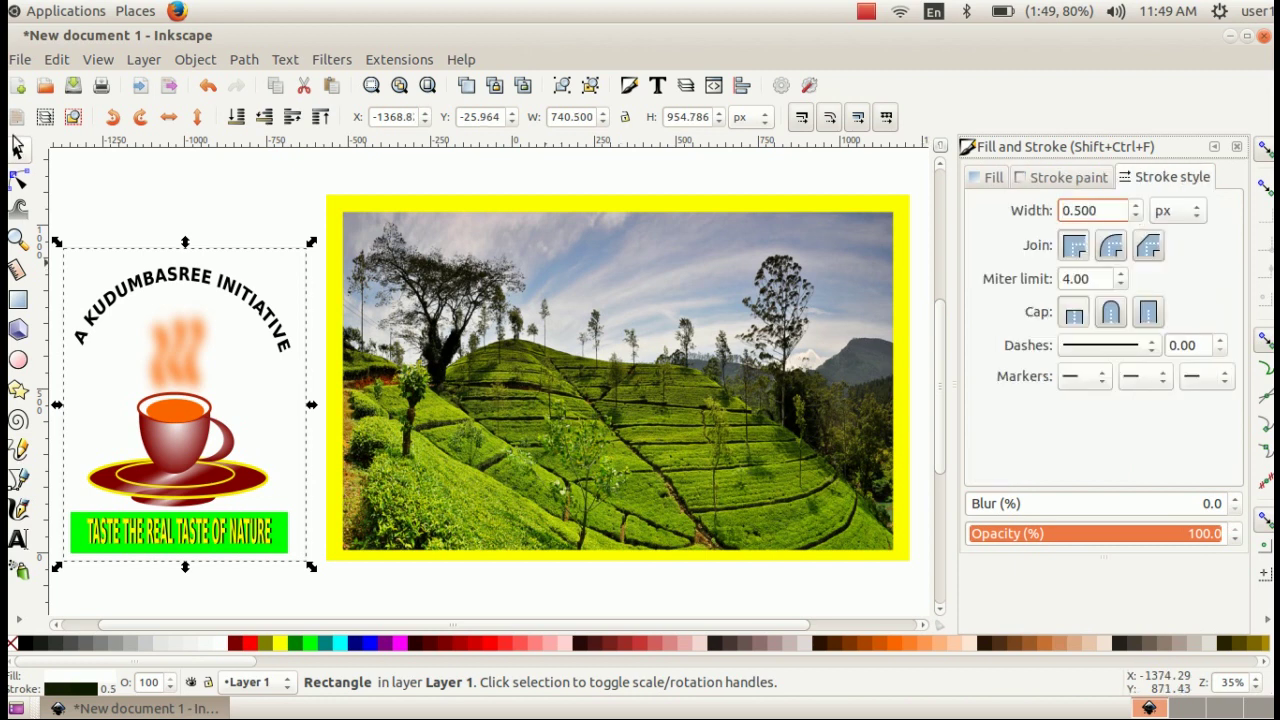
{"action": "left_click", "coordinate": [17, 147]}
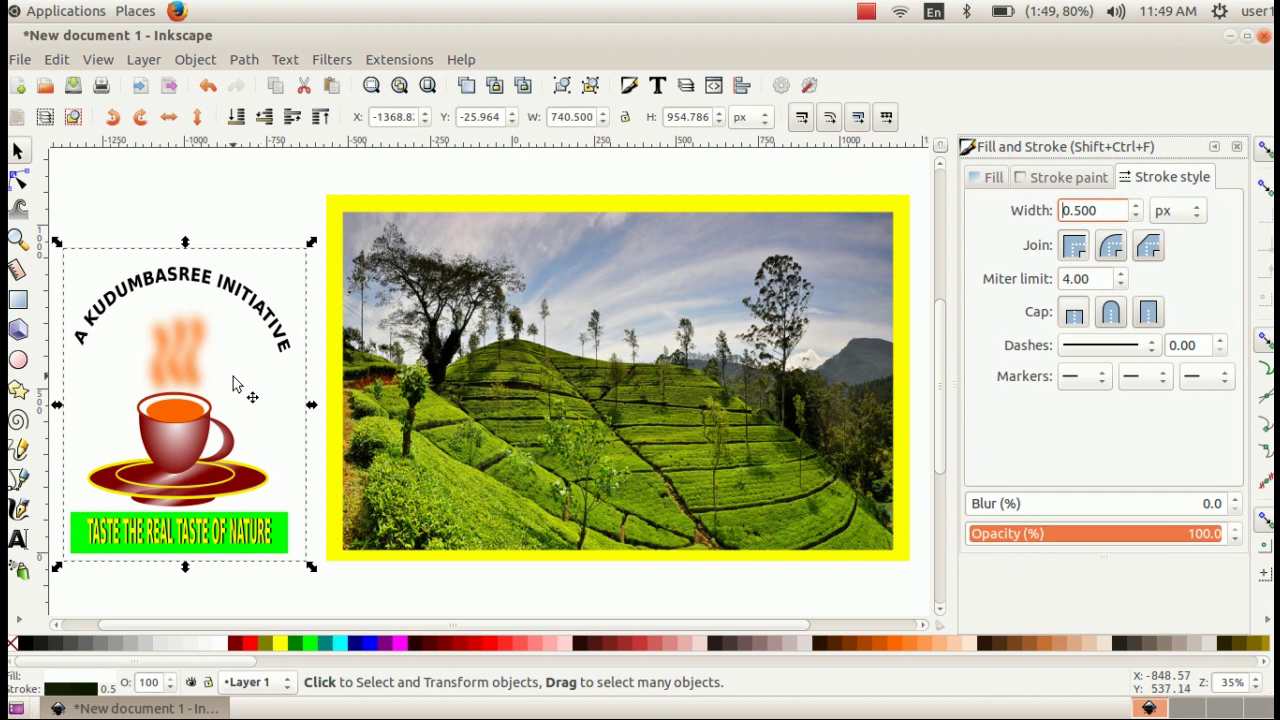
{"action": "left_click_drag", "start_coordinate": [235, 381], "coordinate": [237, 378]}
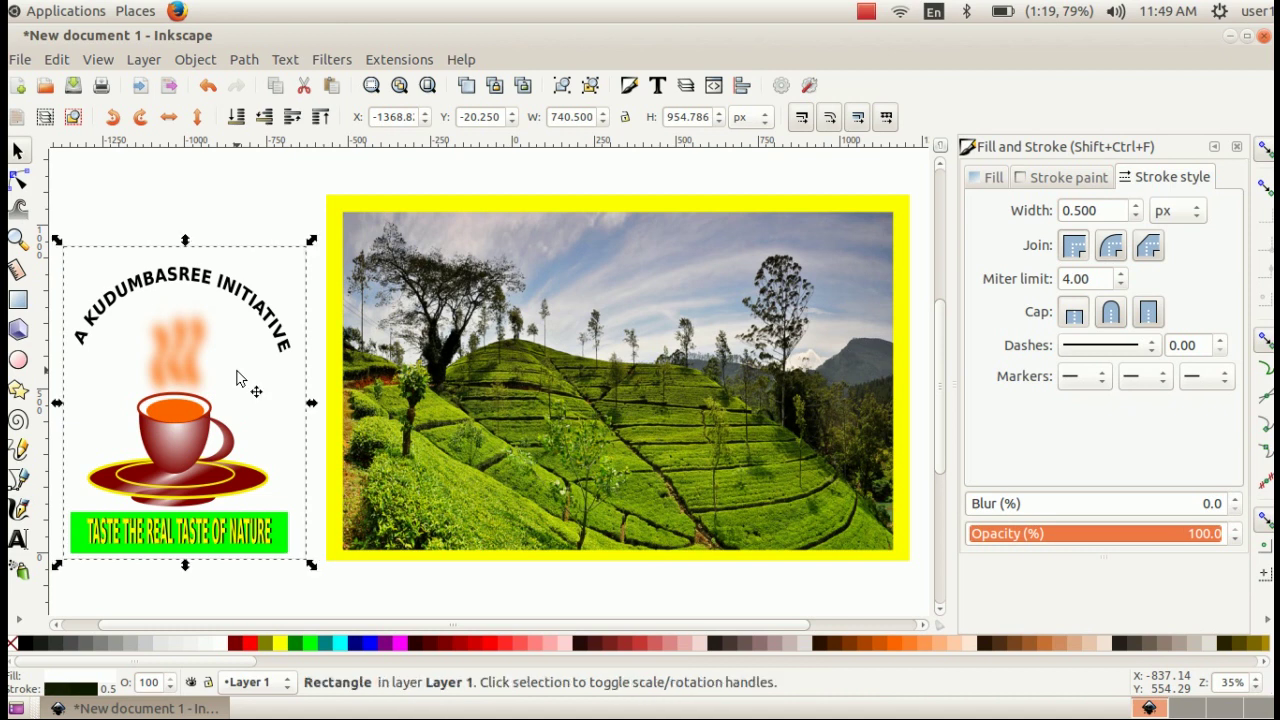
Group the logo with its outlined white box using Ctrl+G and shift the group slightly
{"action": "left_click", "coordinate": [89, 196]}
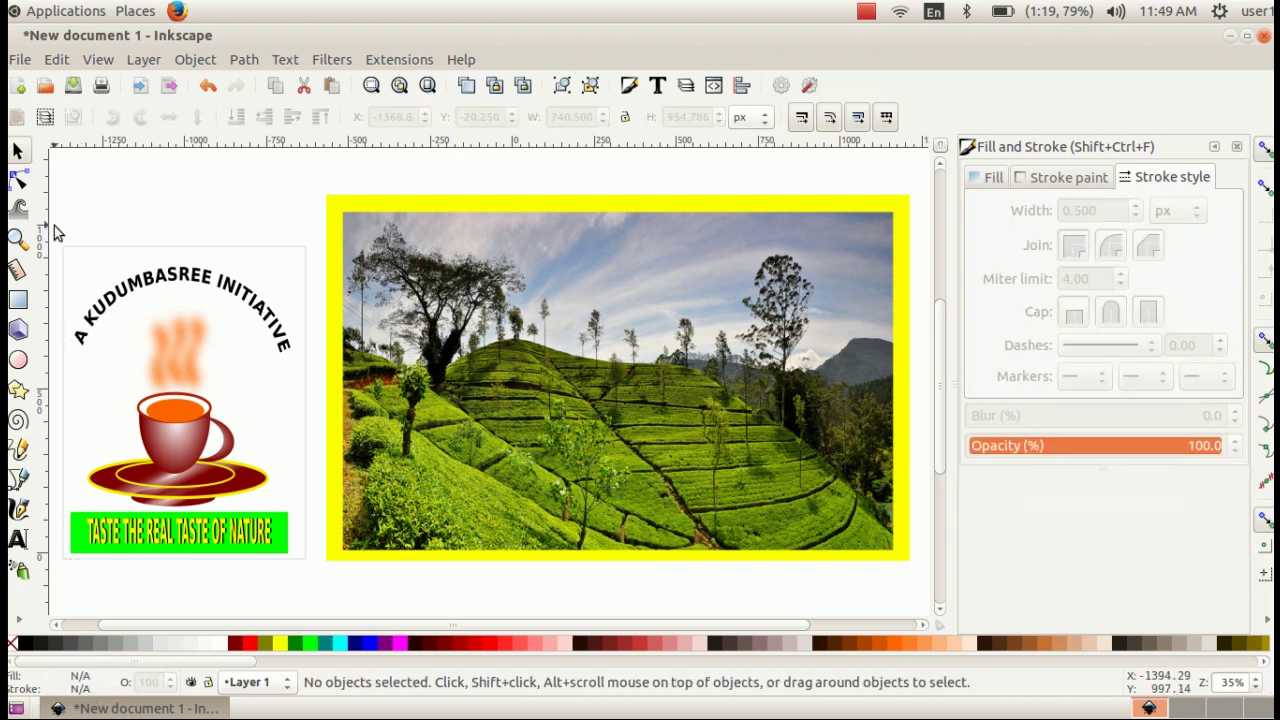
{"action": "left_click_drag", "start_coordinate": [55, 232], "coordinate": [318, 575]}
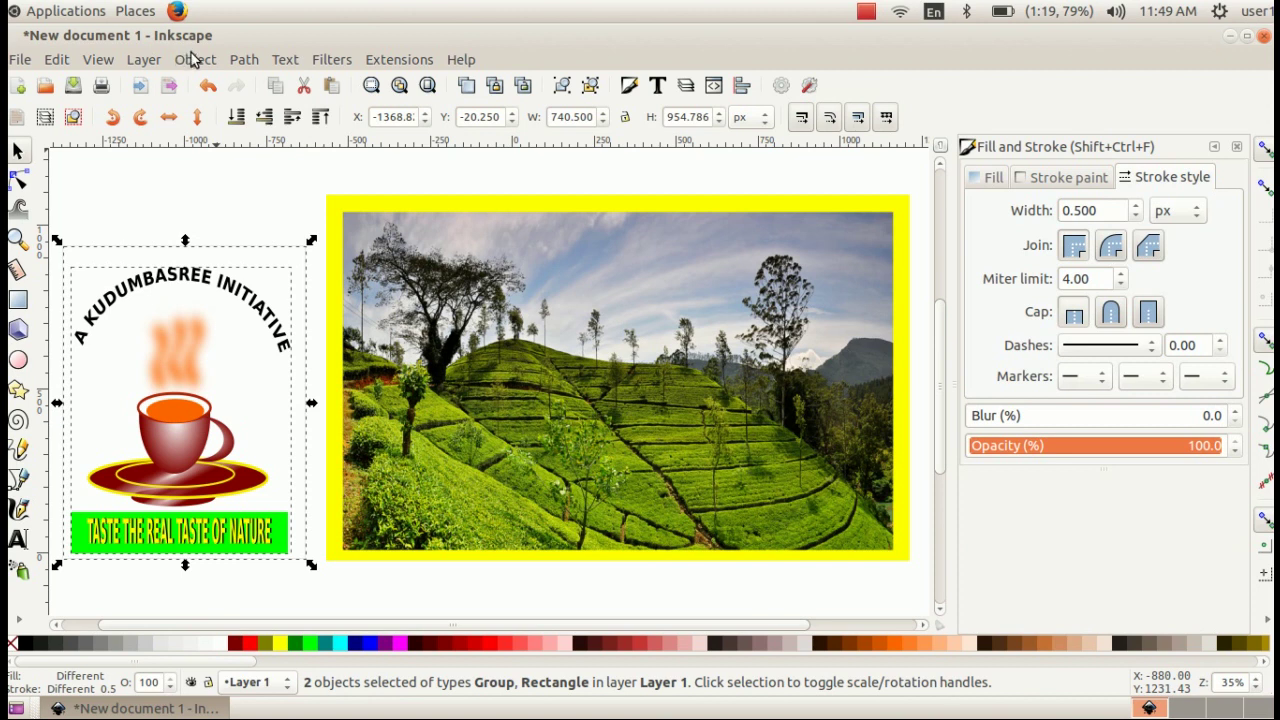
{"action": "key", "text": "ctrl+g"}
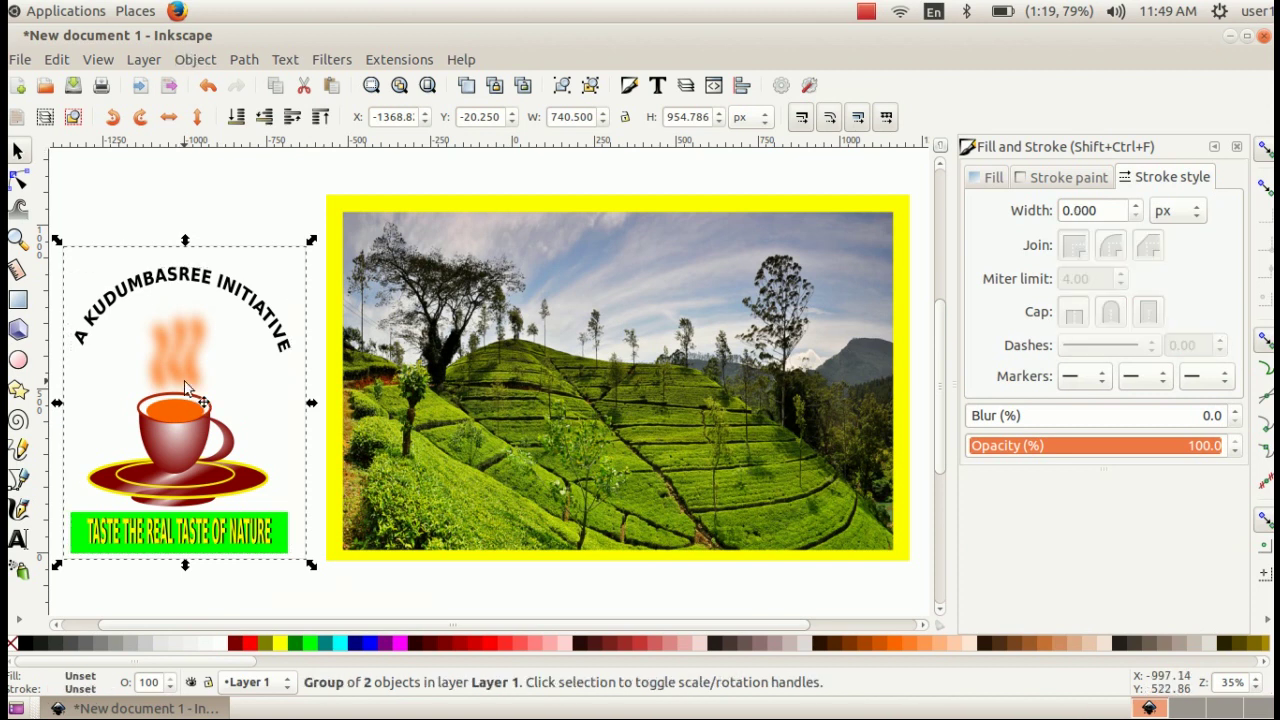
{"action": "left_click_drag", "start_coordinate": [185, 387], "coordinate": [197, 360]}
Group the tea photo with its yellow frame
{"action": "left_click", "coordinate": [491, 183]}
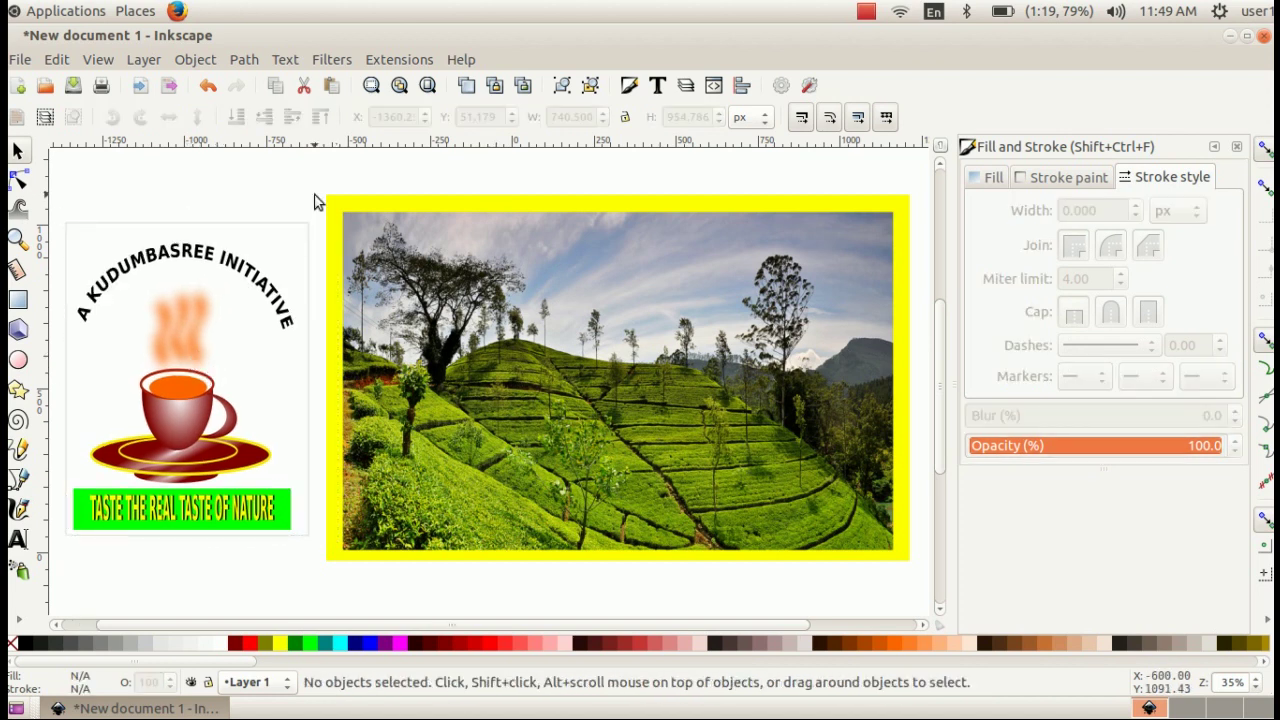
{"action": "left_click_drag", "start_coordinate": [315, 200], "coordinate": [903, 589]}
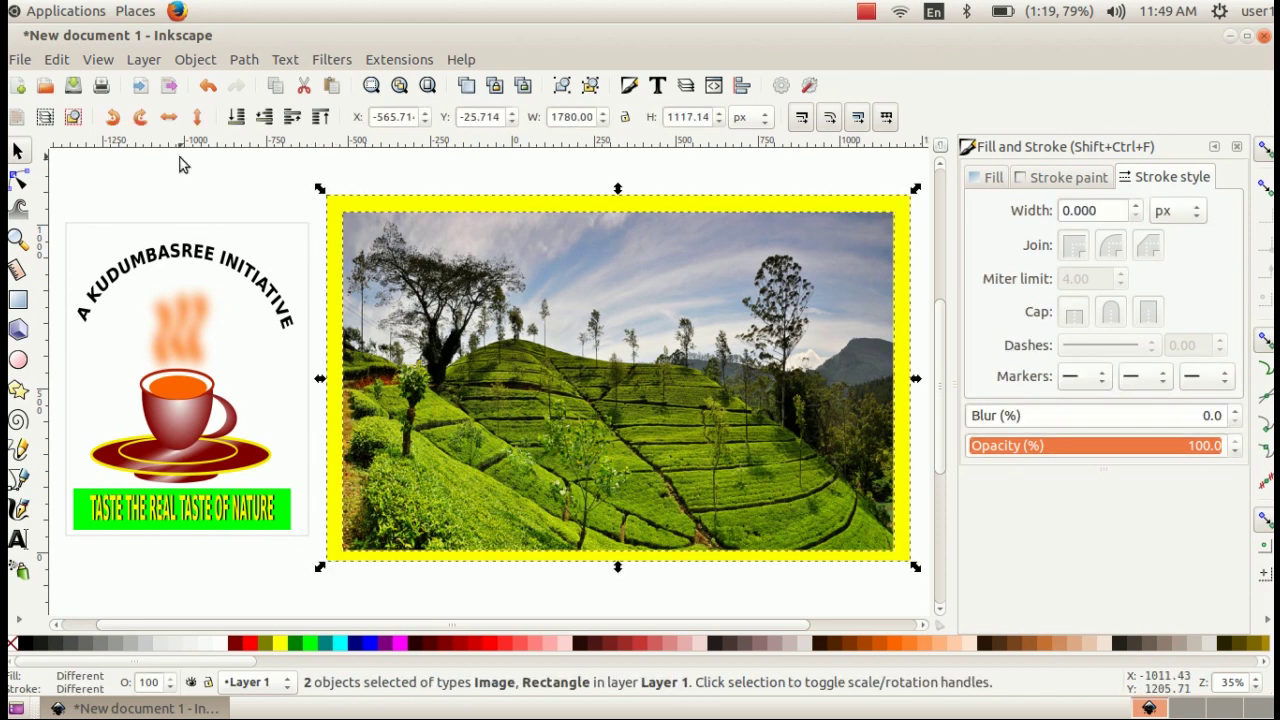
{"action": "left_click", "coordinate": [196, 60]}
{"action": "left_click", "coordinate": [253, 181]}
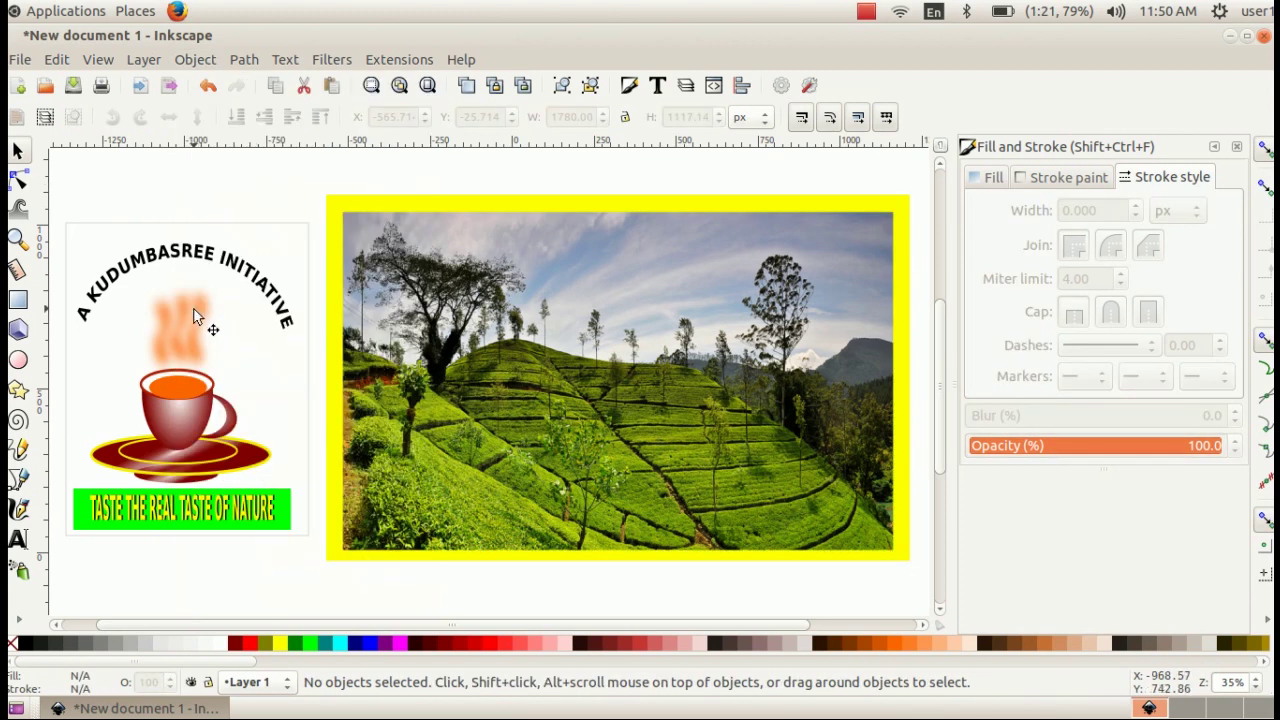
Place the logo over the photo's left side, lower the photo group beneath it, and shrink the logo to about 666×829 px
{"action": "left_click_drag", "start_coordinate": [218, 308], "coordinate": [755, 335]}
{"action": "right_click", "coordinate": [756, 336]}
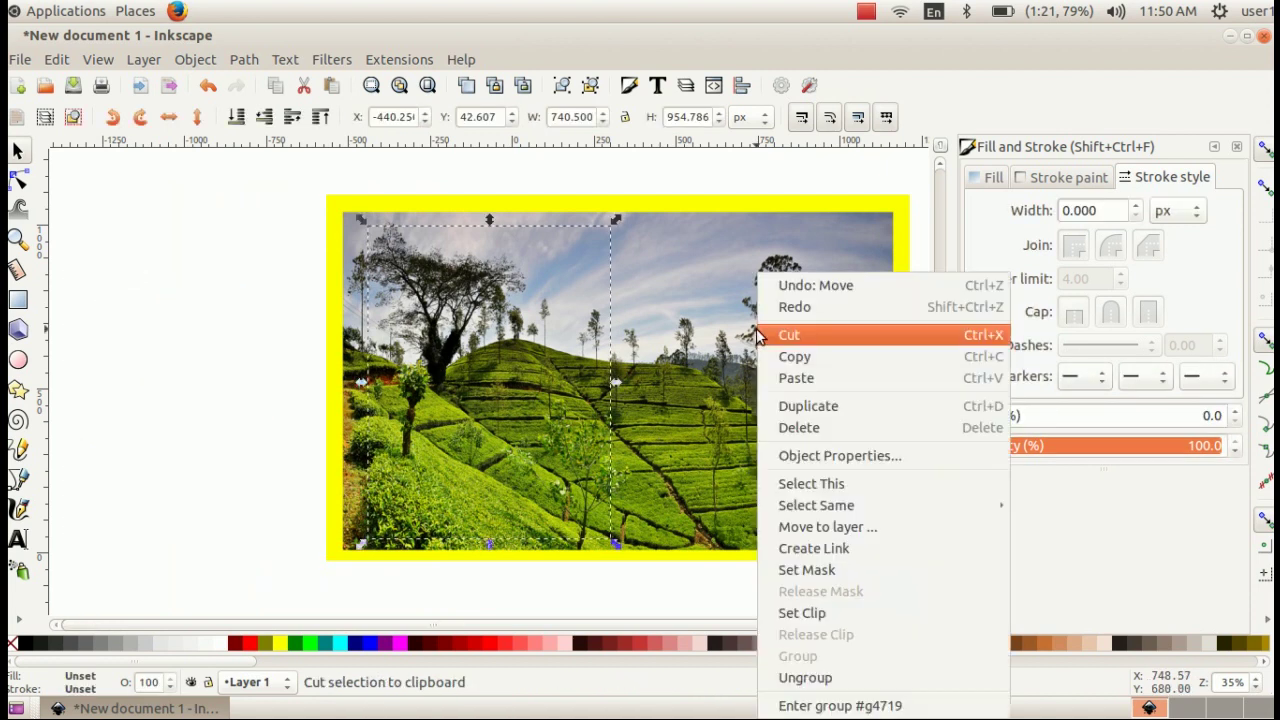
{"action": "left_click", "coordinate": [740, 340]}
{"action": "left_click", "coordinate": [560, 260]}
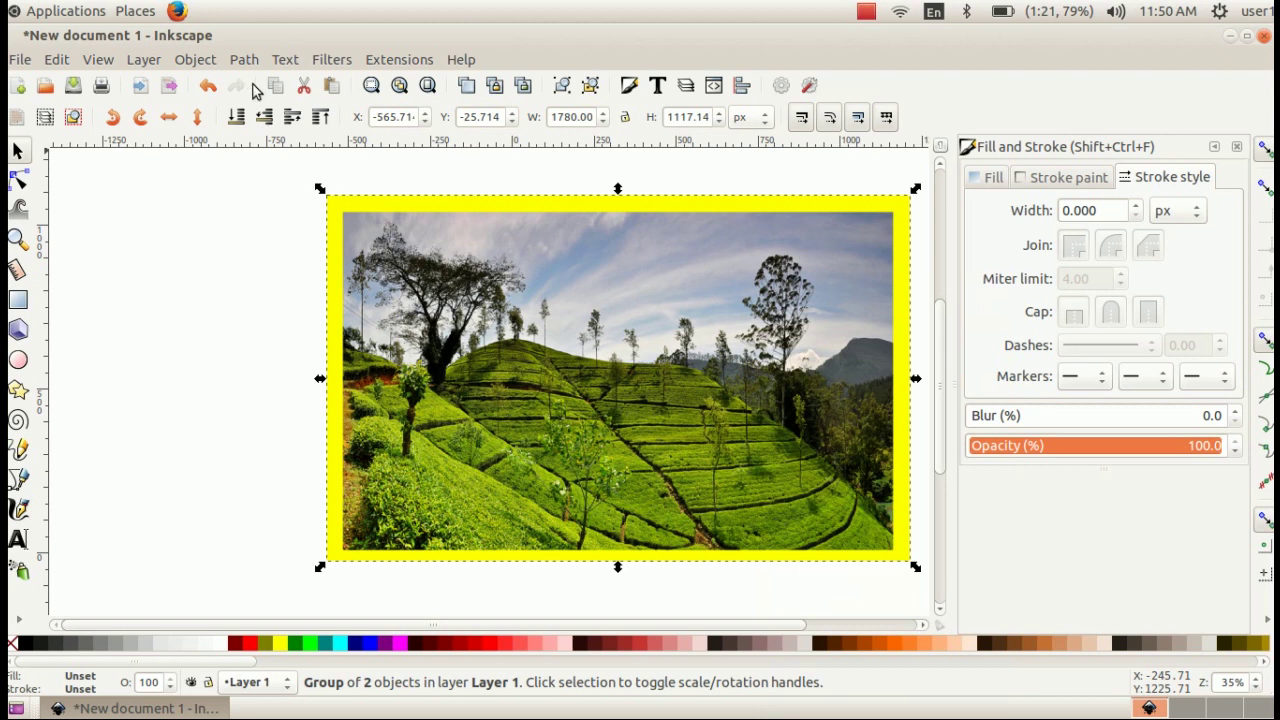
{"action": "left_click", "coordinate": [195, 60]}
{"action": "left_click", "coordinate": [215, 503]}
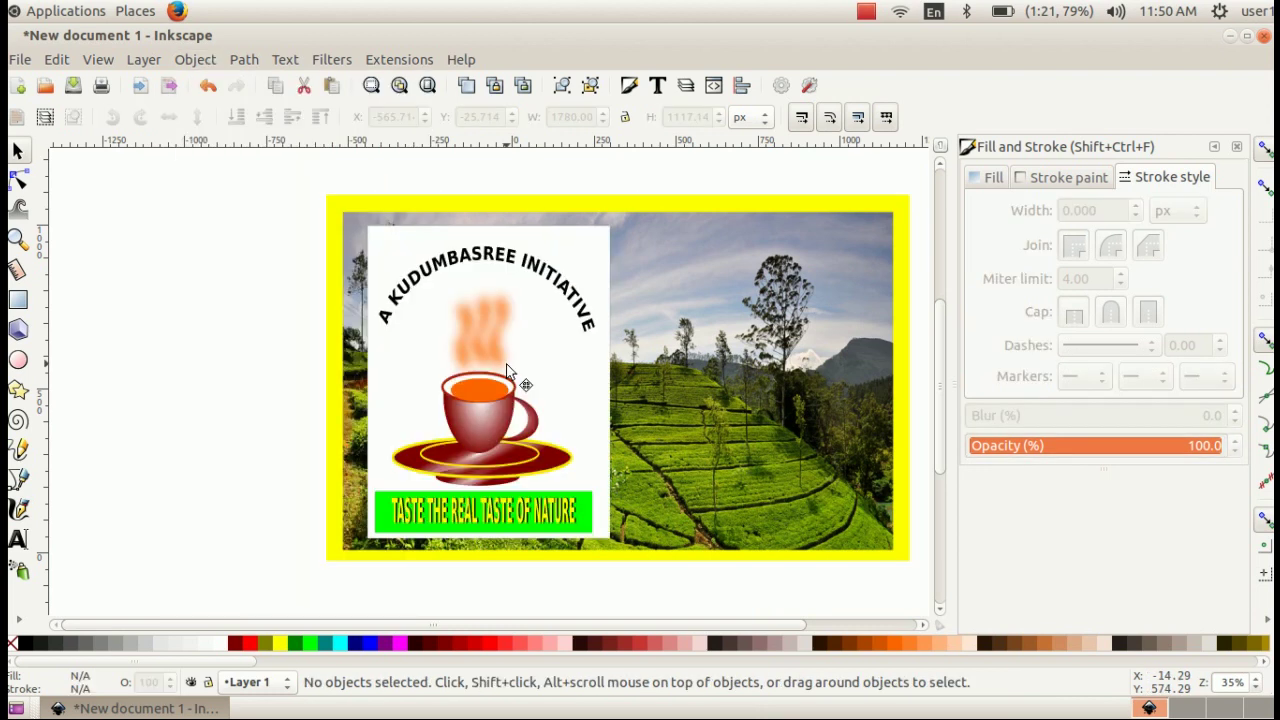
{"action": "left_click_drag", "start_coordinate": [505, 370], "coordinate": [501, 370]}
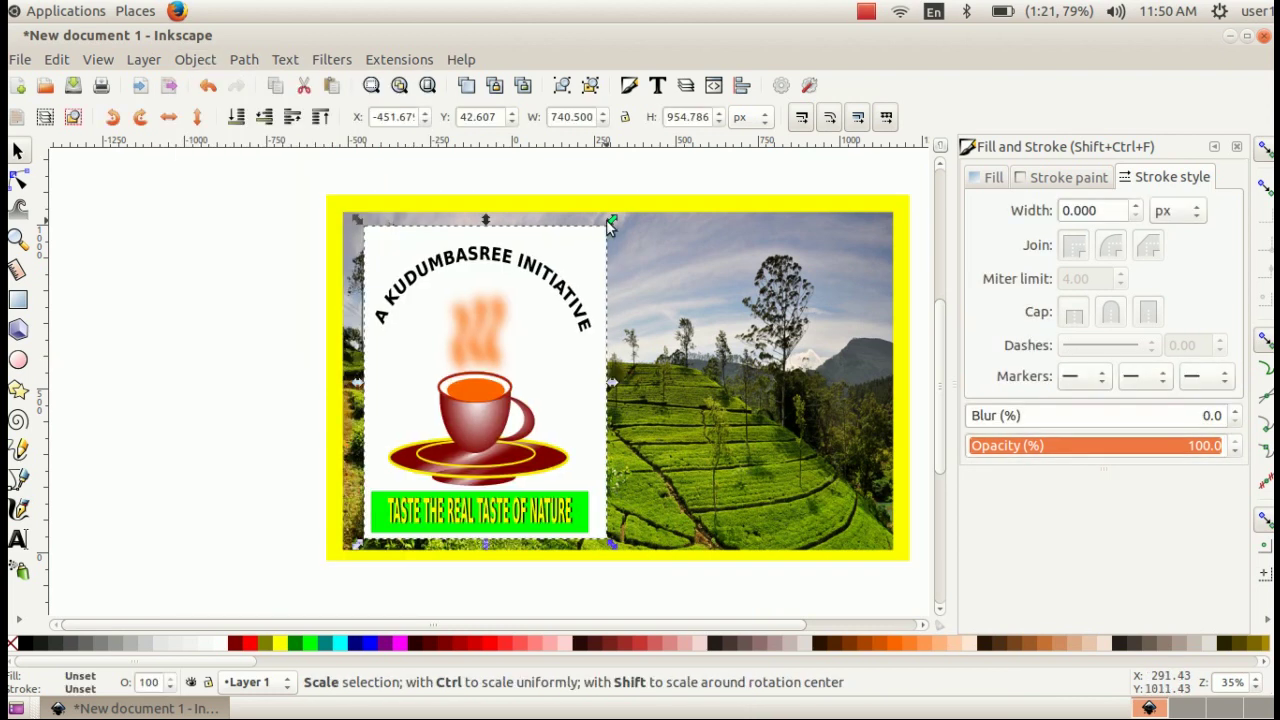
{"action": "left_click_drag", "start_coordinate": [606, 219], "coordinate": [587, 262]}
{"action": "left_click_drag", "start_coordinate": [468, 405], "coordinate": [470, 381]}
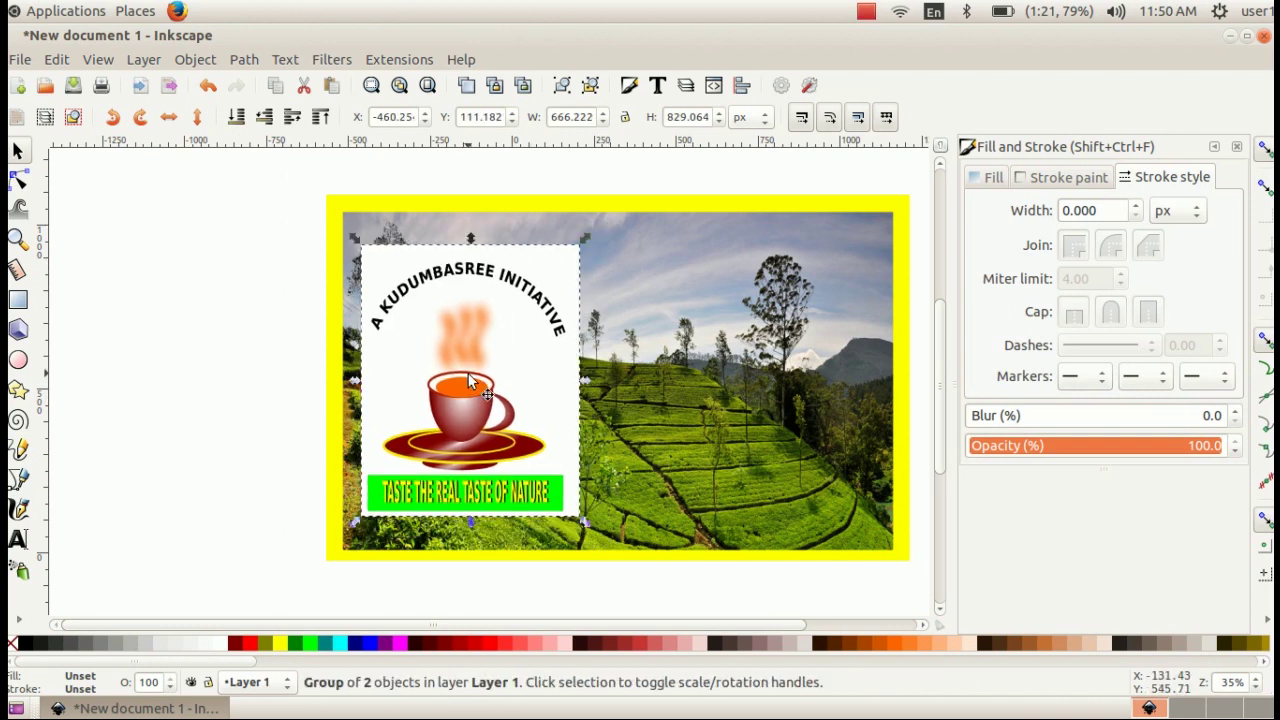
{"action": "left_click", "coordinate": [172, 345]}
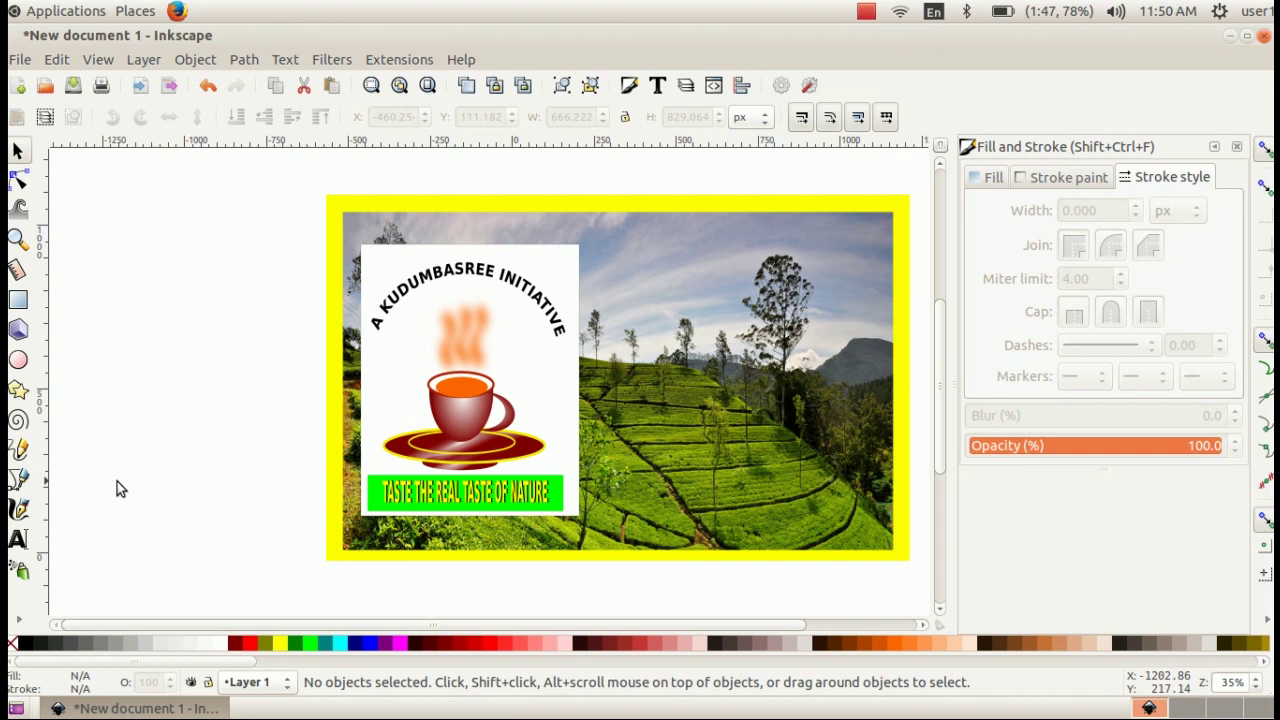
{"action": "left_click", "coordinate": [19, 540]}
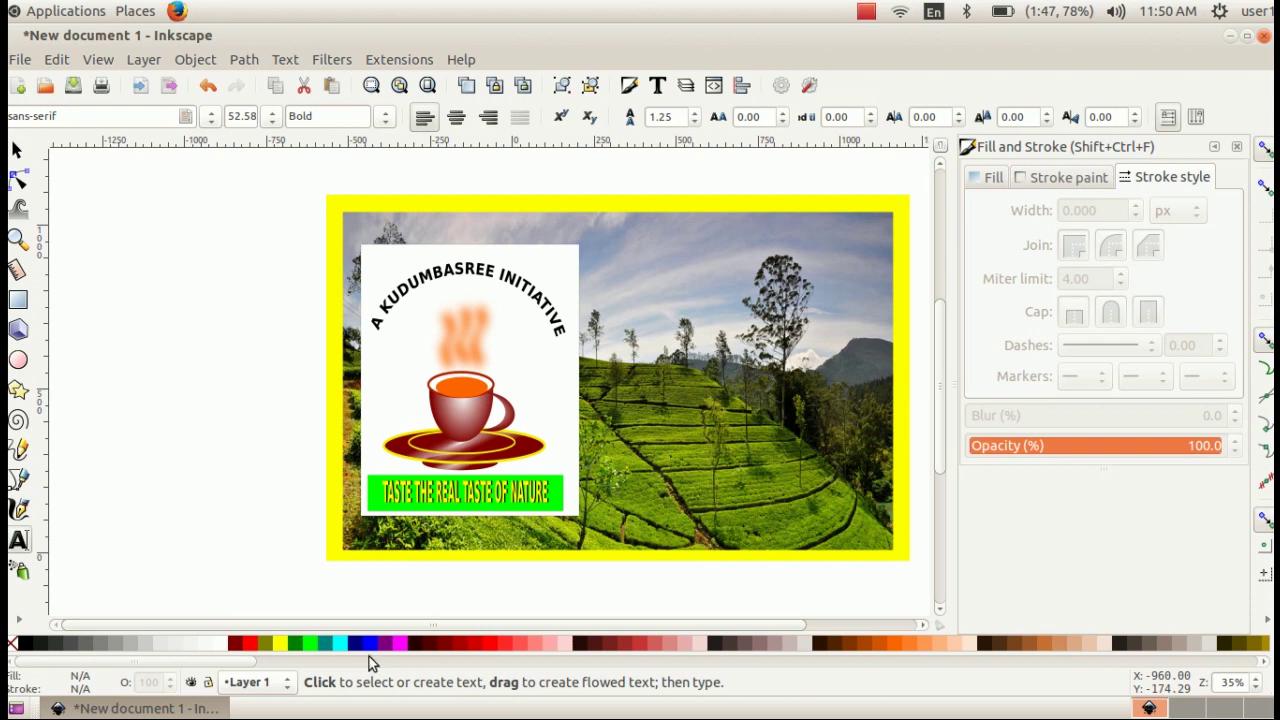
Type 'RAINBOW COFEE SHOP' below the photo, make it bold, and enlarge it to about 675×79 px
{"action": "left_click", "coordinate": [274, 582]}
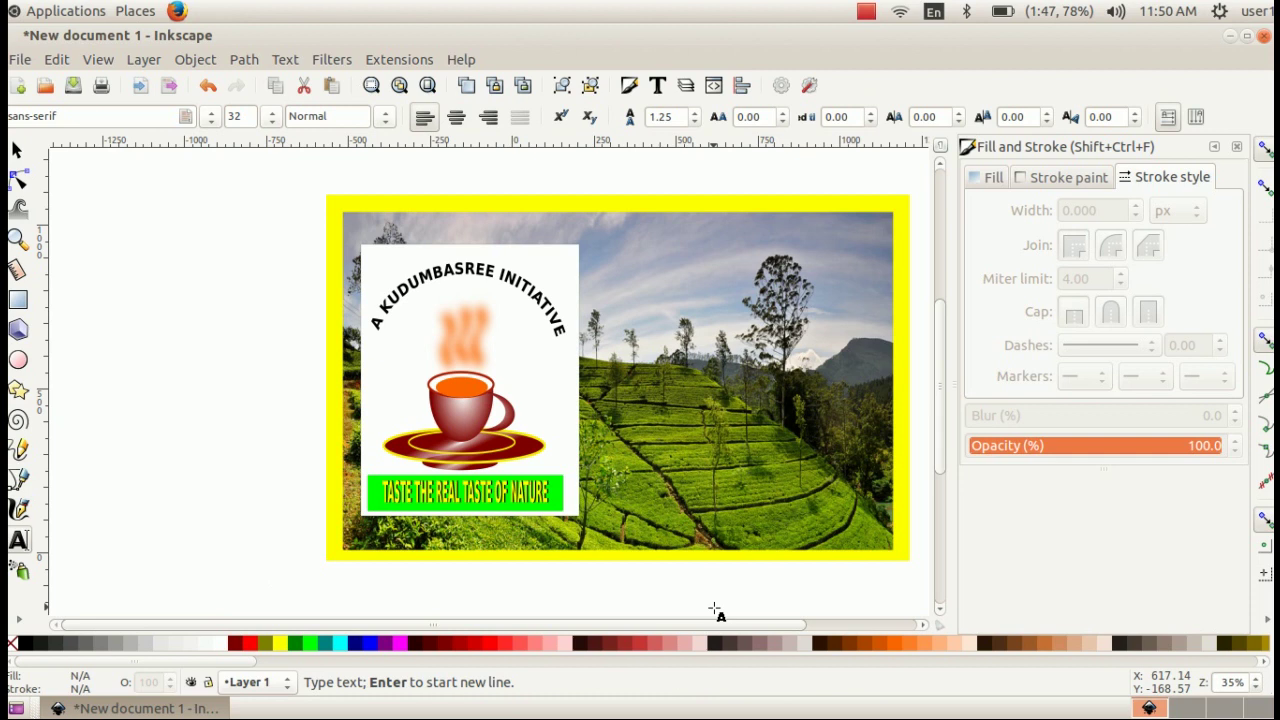
{"action": "type", "text": "RA"}
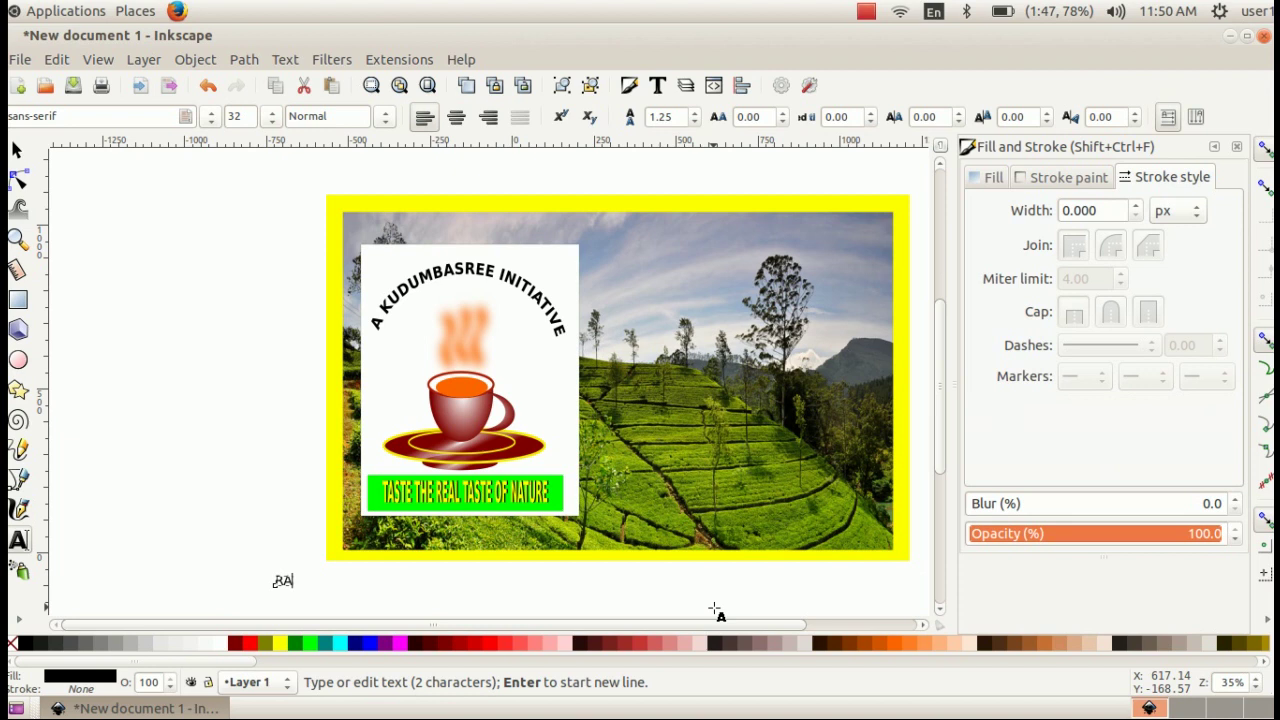
{"action": "type", "text": "INBOW COFEE SHOP"}
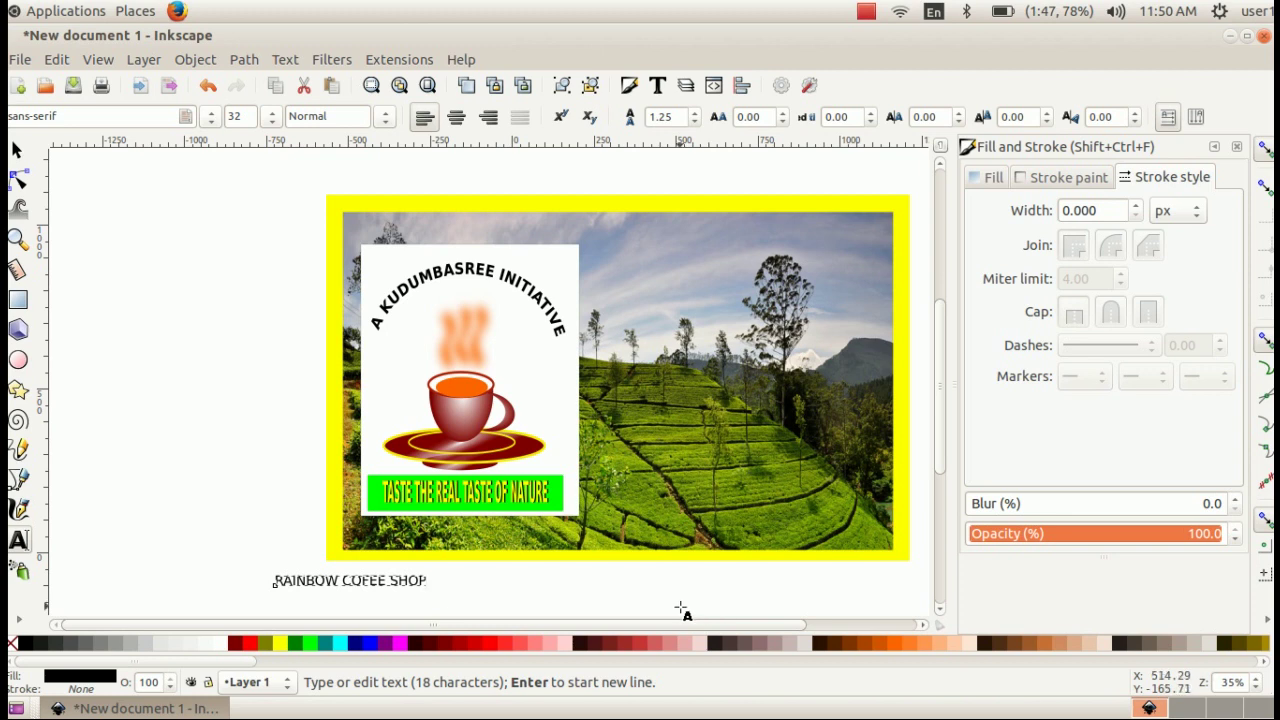
{"action": "left_click", "coordinate": [385, 116]}
{"action": "left_click", "coordinate": [303, 194]}
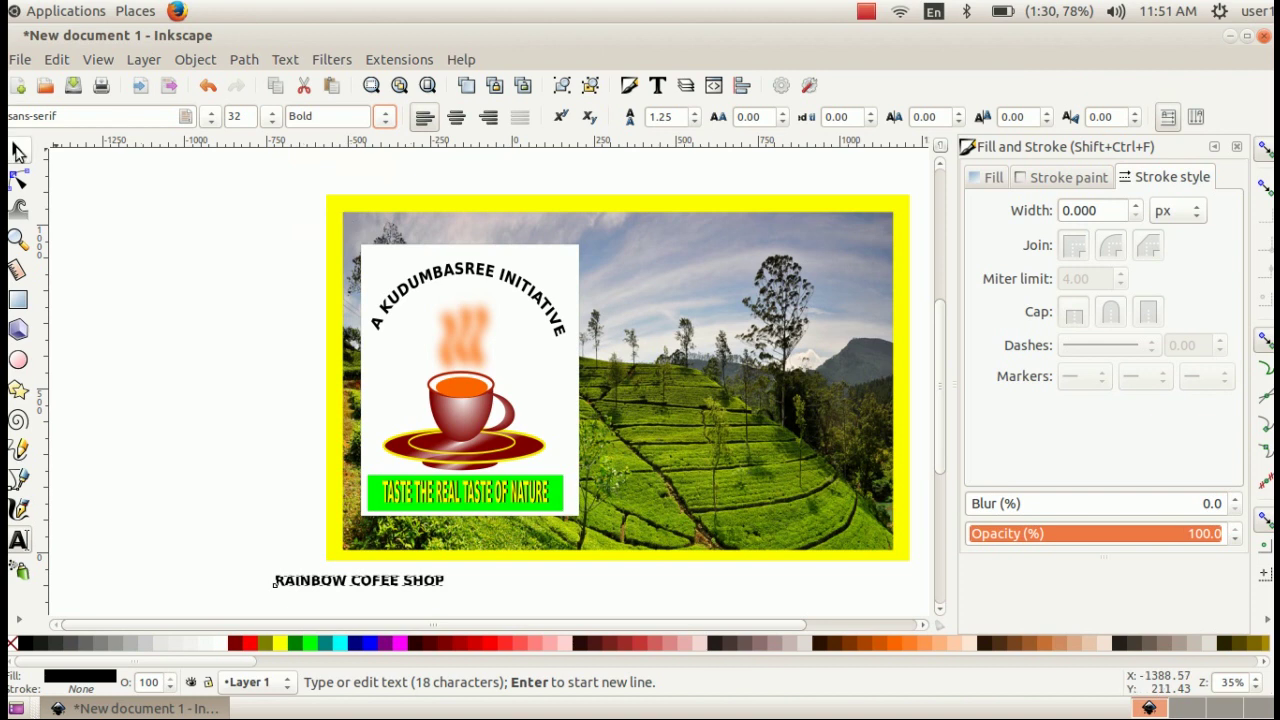
{"action": "left_click", "coordinate": [18, 150]}
{"action": "left_click_drag", "start_coordinate": [450, 590], "coordinate": [505, 594]}
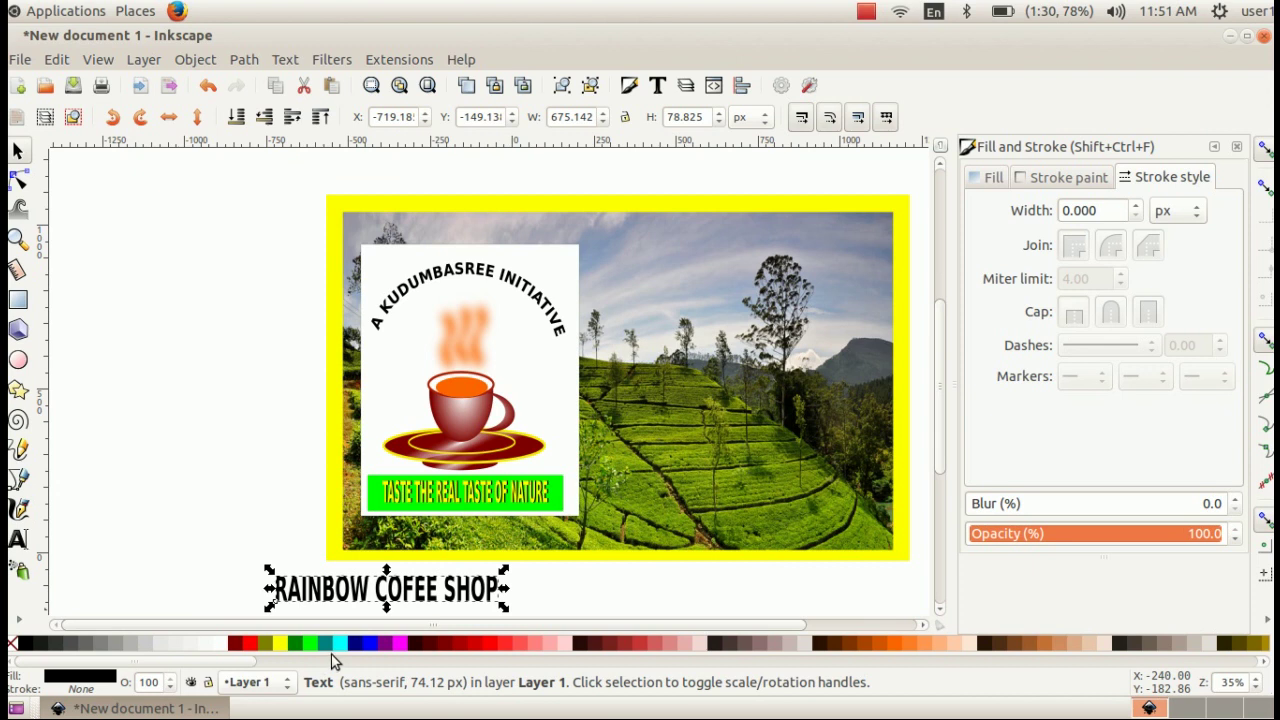
Duplicate the caption and colour the top copy cyan, leaving the dark copy as a shadow
{"action": "right_click", "coordinate": [354, 588]}
{"action": "left_click", "coordinate": [420, 257]}
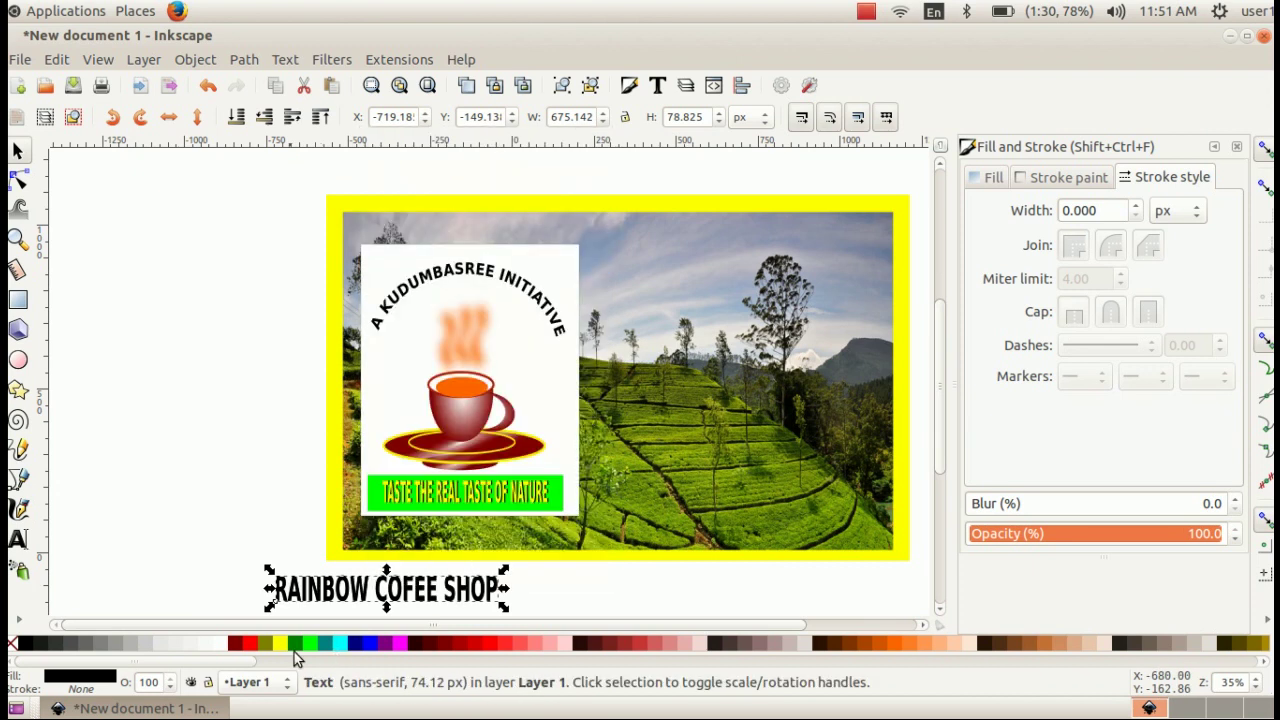
{"action": "left_click", "coordinate": [325, 643]}
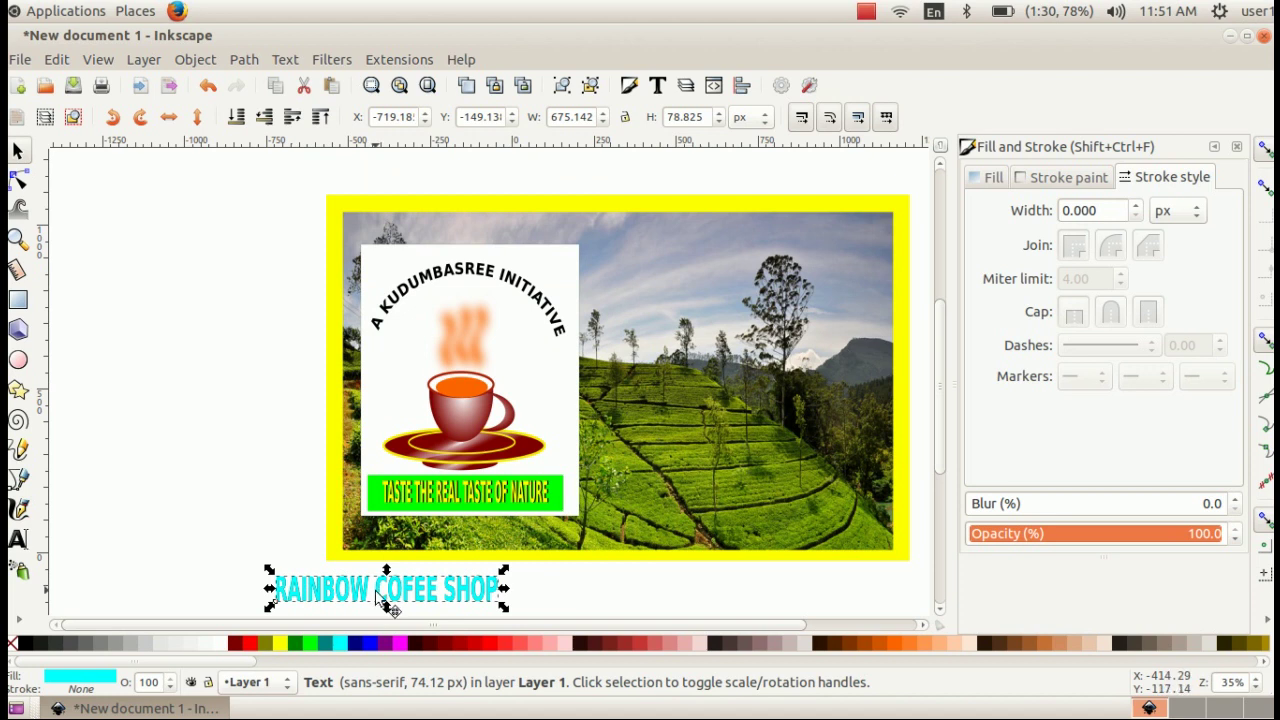
{"action": "left_click", "coordinate": [323, 611]}
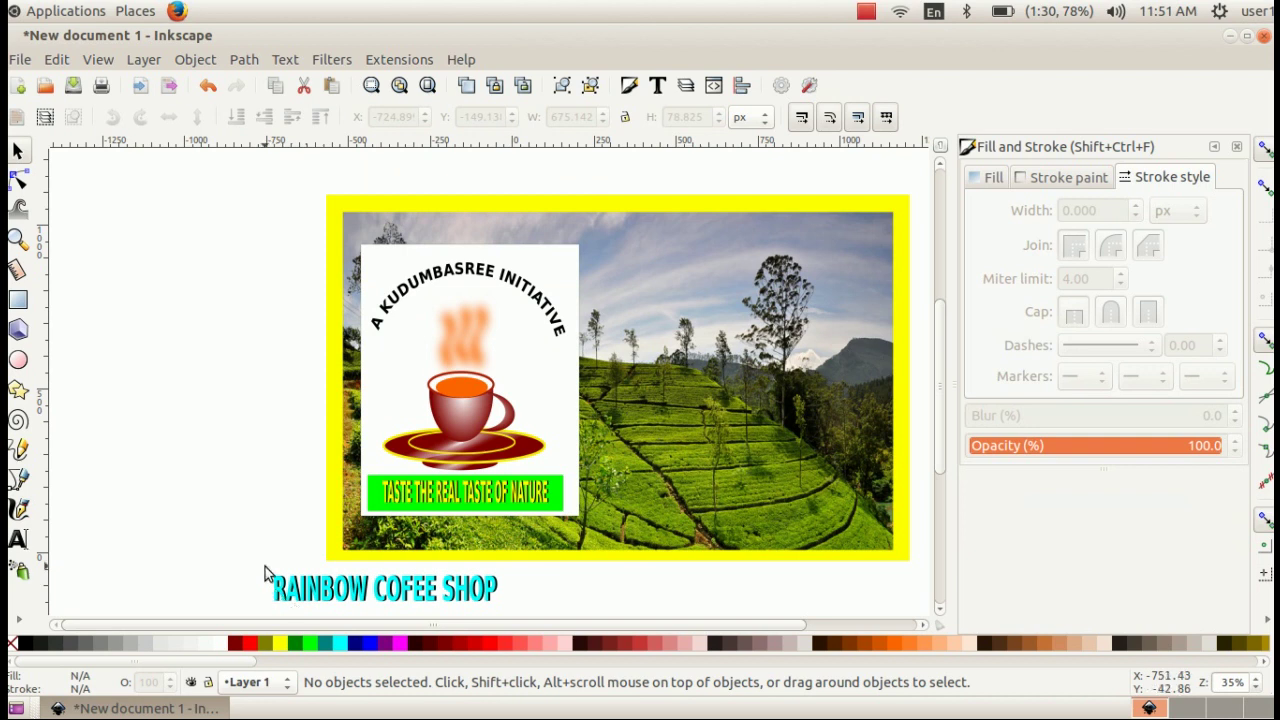
Move both caption copies onto the tea field's right side and enlarge them
{"action": "left_click_drag", "start_coordinate": [260, 567], "coordinate": [499, 609]}
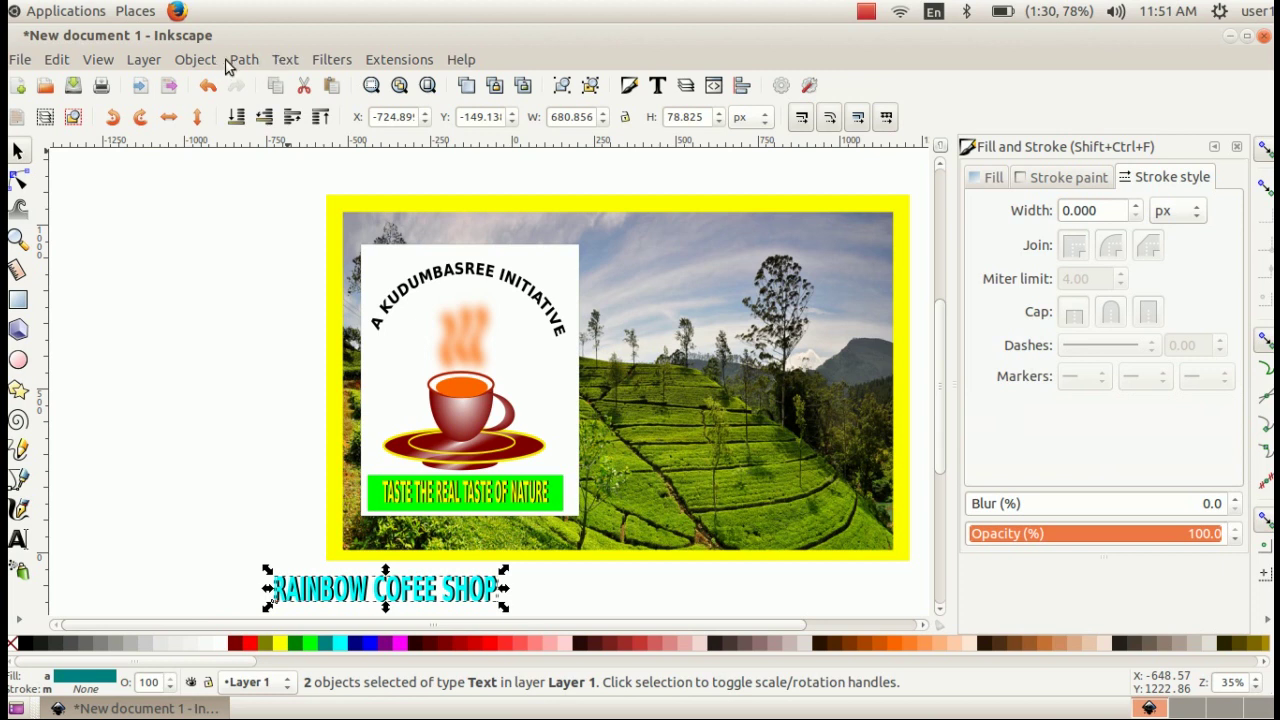
{"action": "left_click_drag", "start_coordinate": [398, 598], "coordinate": [752, 425]}
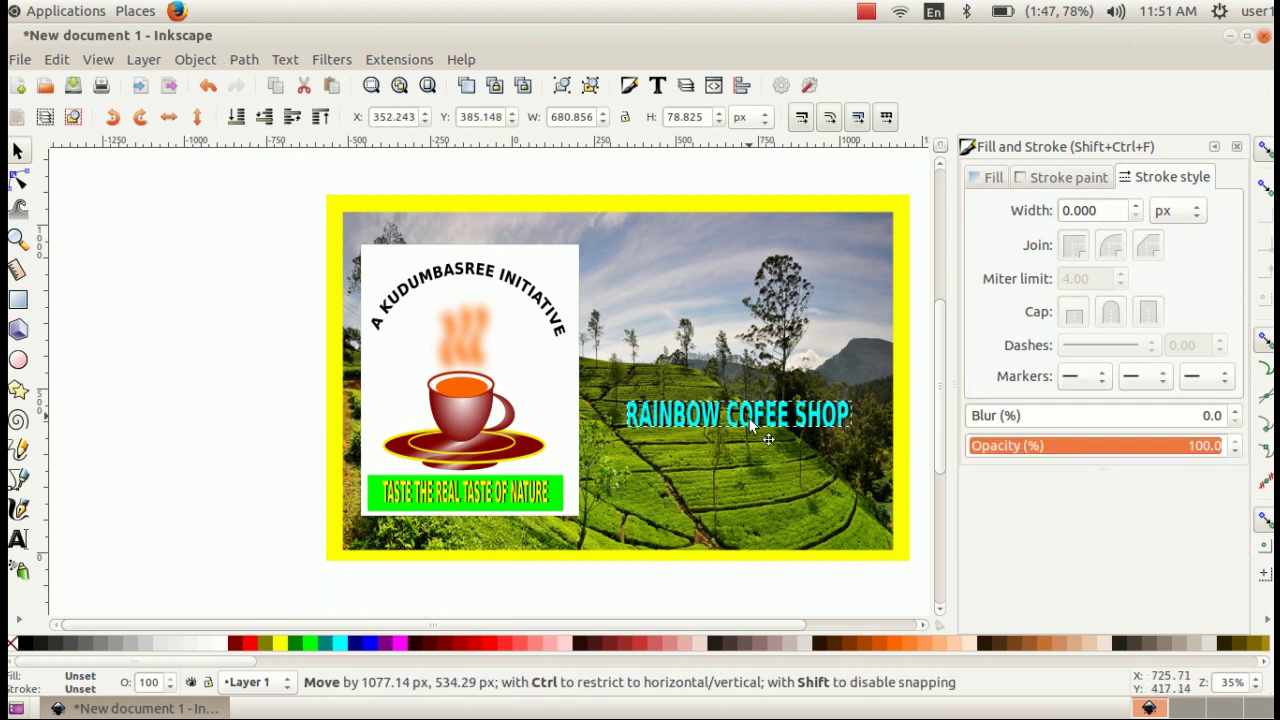
{"action": "left_click_drag", "start_coordinate": [622, 409], "coordinate": [614, 390]}
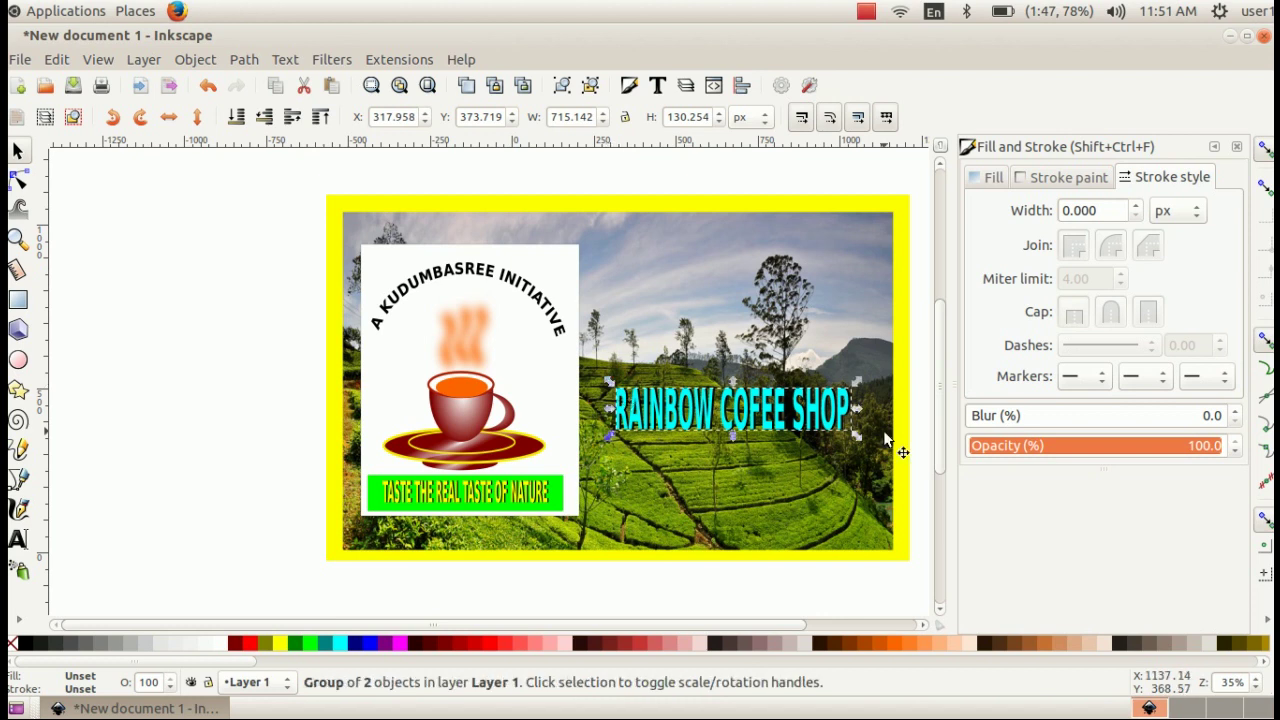
{"action": "left_click", "coordinate": [294, 196]}
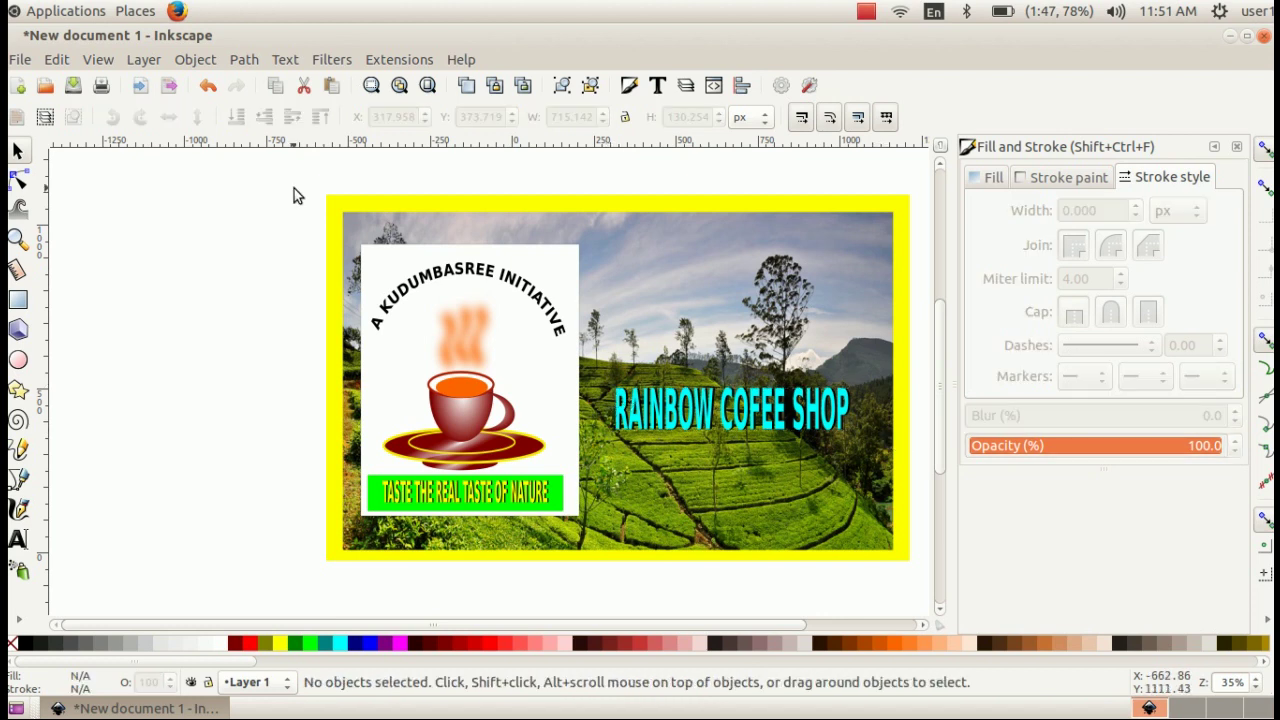
{"action": "left_click_drag", "start_coordinate": [275, 177], "coordinate": [923, 593]}
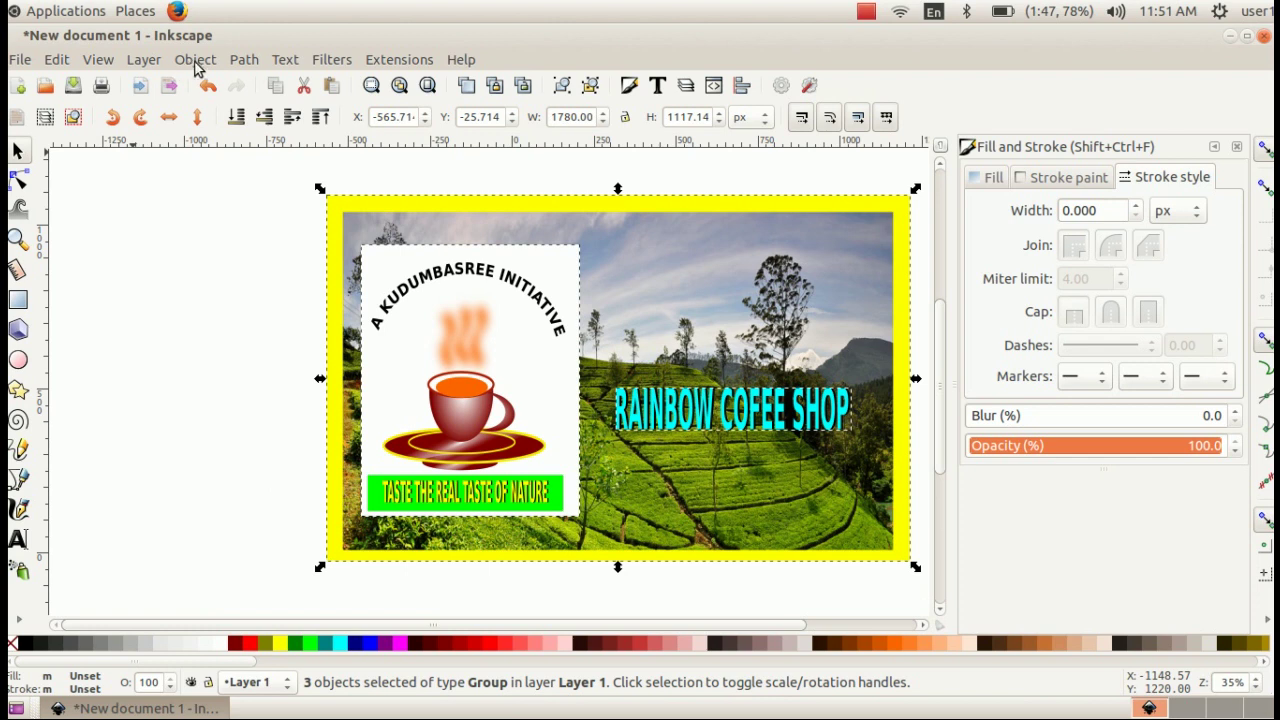
Group the framed photo, logo and cyan title with Ctrl+G and shift the banner toward the canvas centre
{"action": "key", "text": "ctrl+g"}
{"action": "left_click_drag", "start_coordinate": [775, 328], "coordinate": [660, 339]}
{"action": "left_click", "coordinate": [879, 334]}
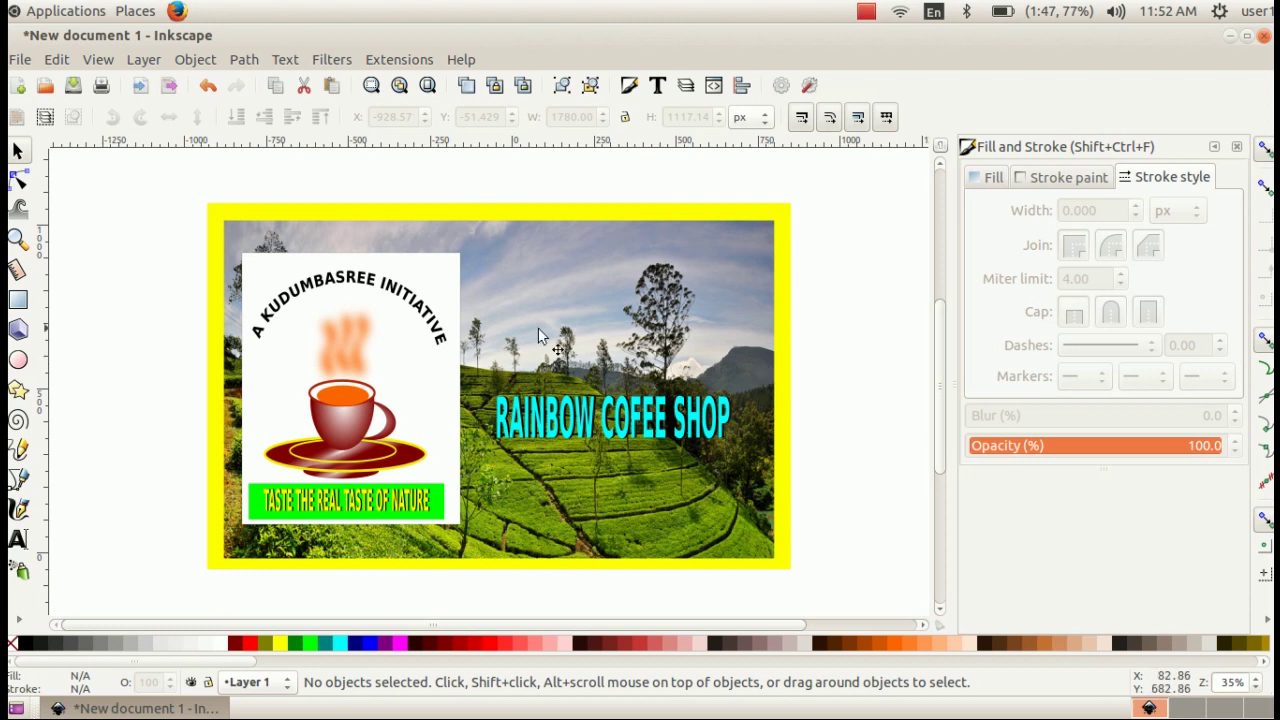
{"action": "left_click", "coordinate": [20, 62]}
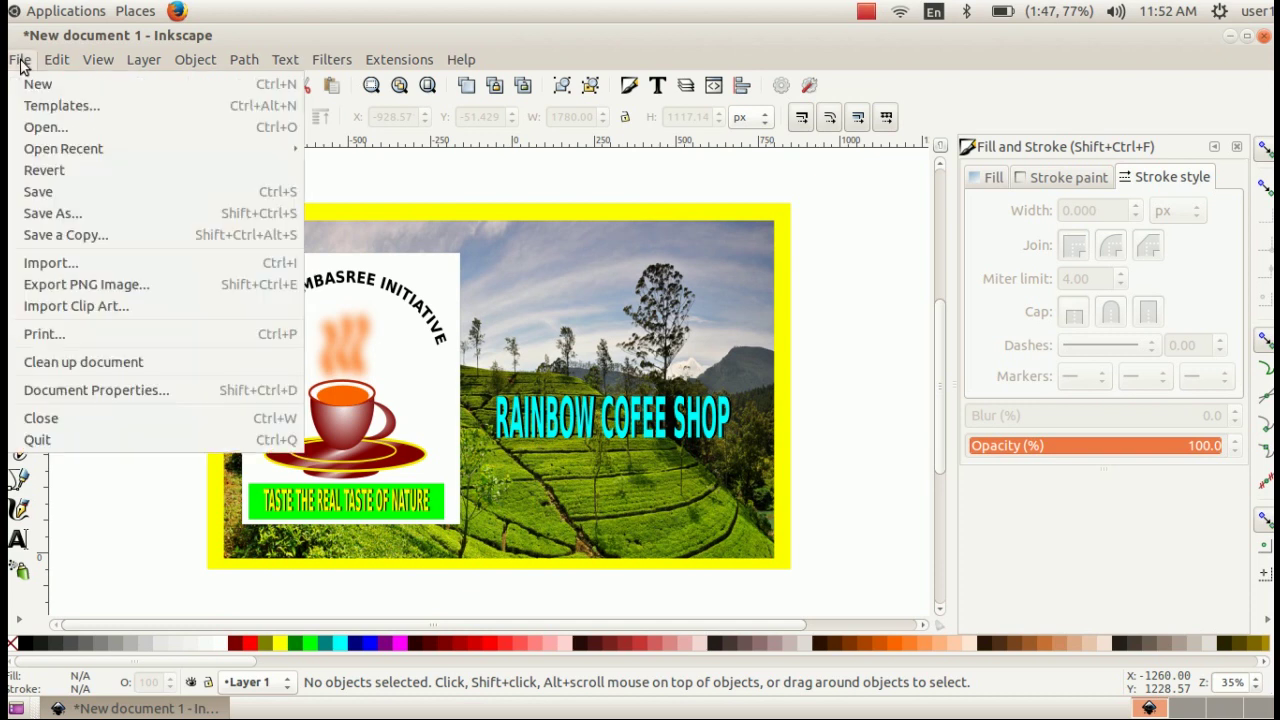
Save the banner document under the name BANNER.svg in the Desktop folder
{"action": "left_click", "coordinate": [58, 190]}
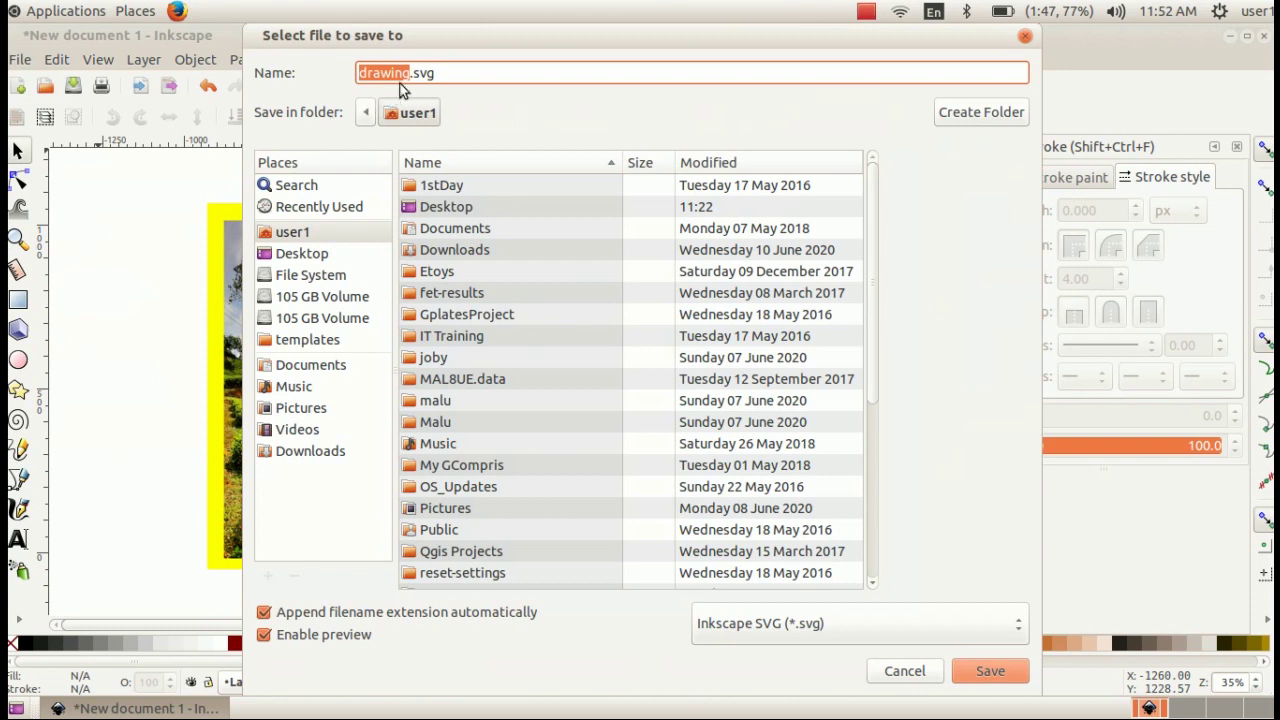
{"action": "type", "text": "drawi"}
{"action": "key", "text": "BackSpace"}
{"action": "key", "text": "BackSpace"}
{"action": "key", "text": "BackSpace"}
{"action": "key", "text": "BackSpace"}
{"action": "key", "text": "BackSpace"}
{"action": "type", "text": "BANNER"}
{"action": "left_click", "coordinate": [301, 253]}
{"action": "left_click", "coordinate": [988, 670]}
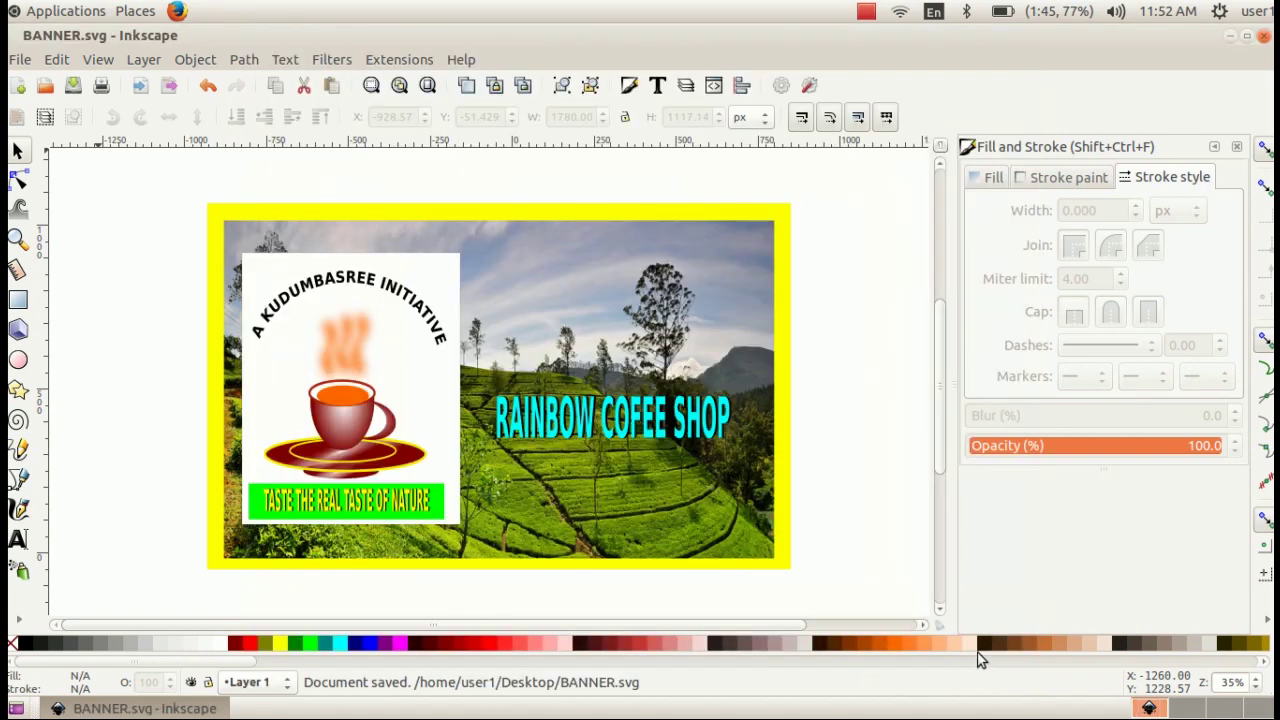
{"action": "left_click", "coordinate": [20, 59]}
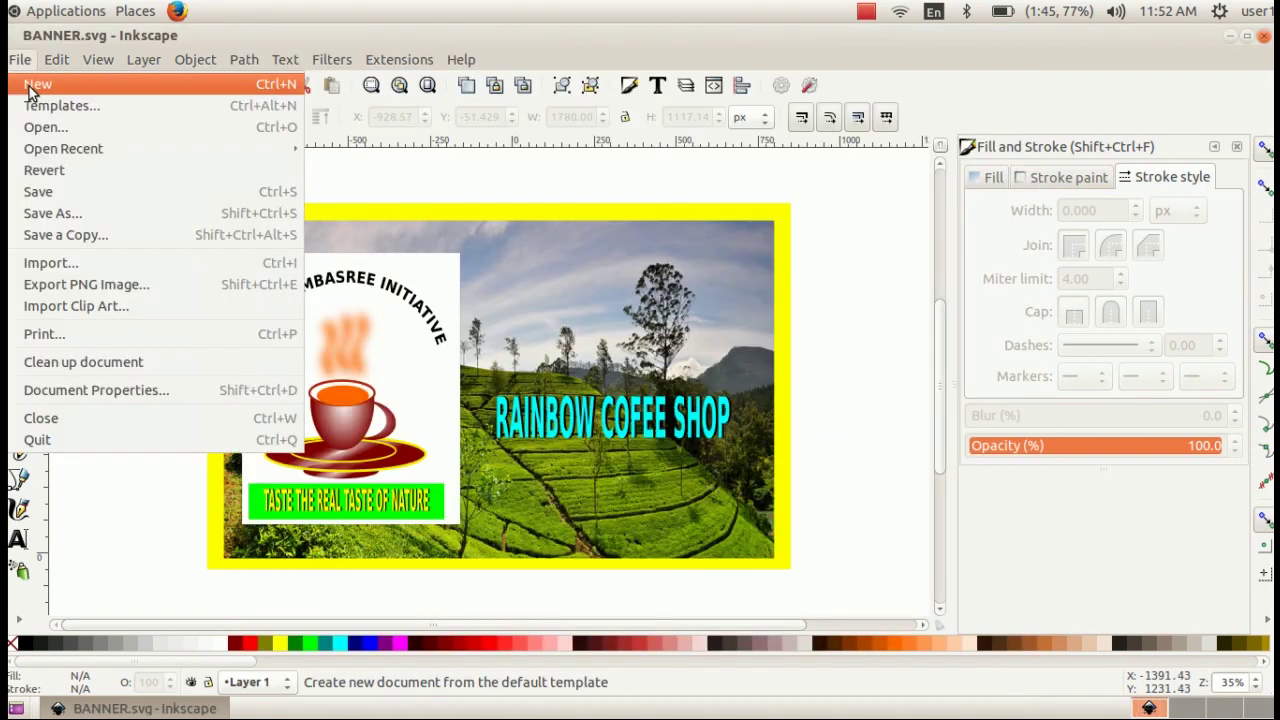
Export the drawing area to BANNER.png on the Desktop at 1780×1117 px, 90 dpi
{"action": "left_click", "coordinate": [100, 292]}
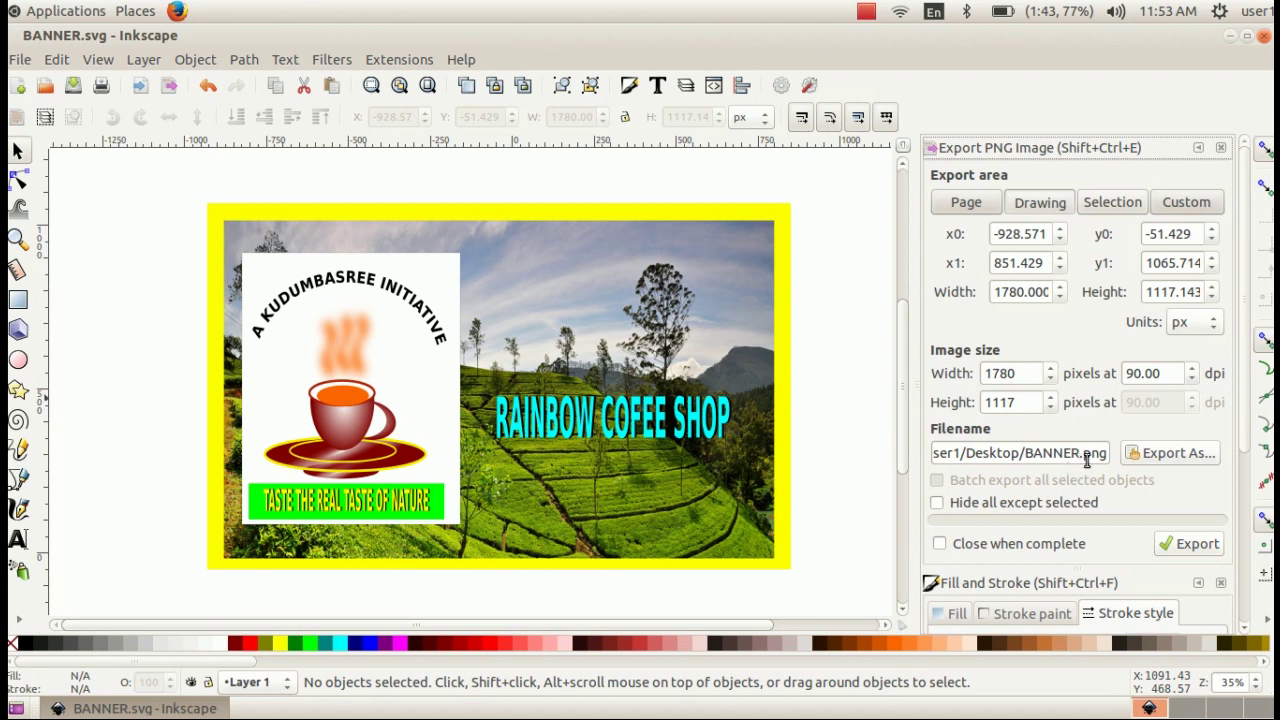
{"action": "left_click", "coordinate": [1186, 545]}
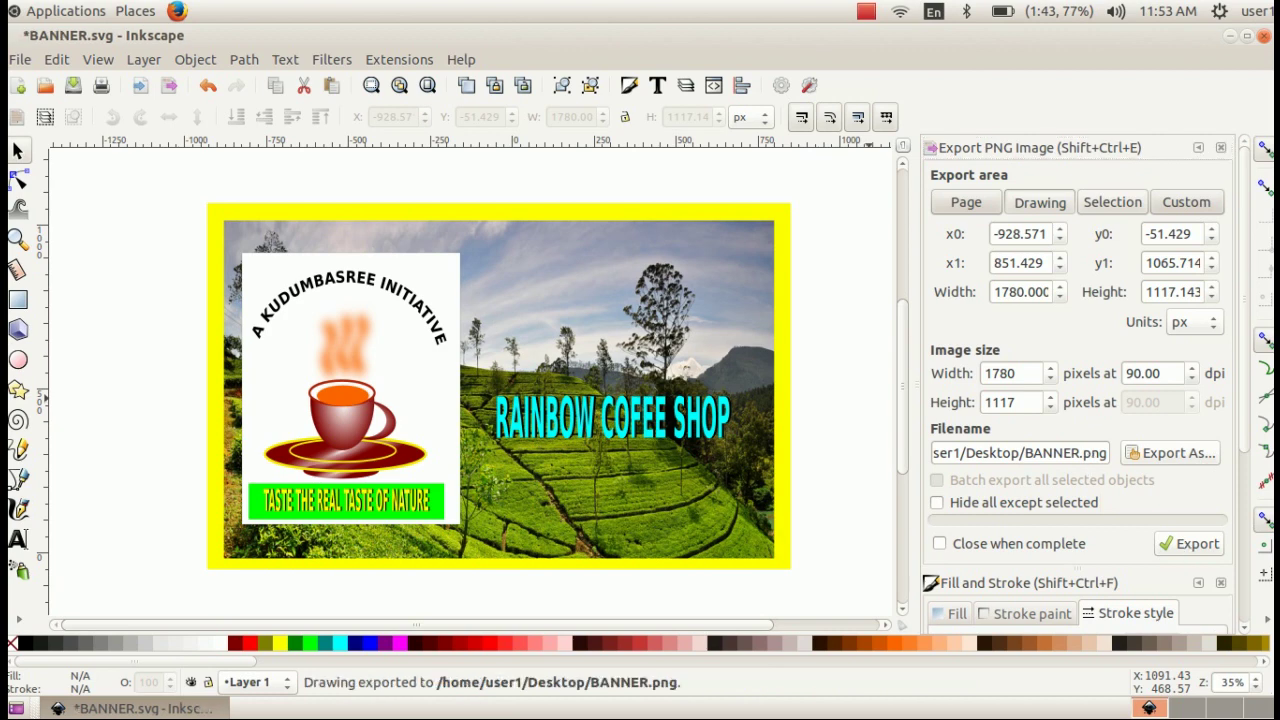